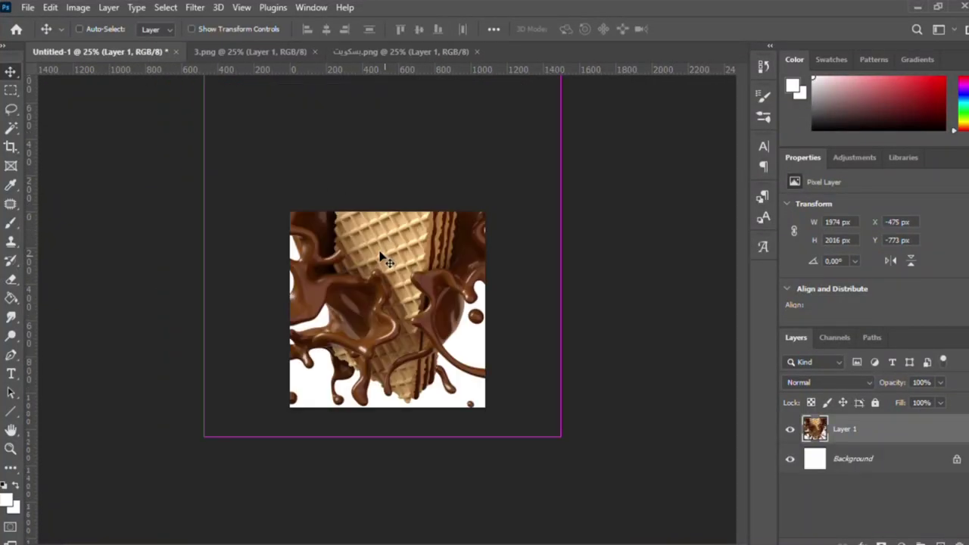
- Scale the chocolate-splash wafer Layer 1 down to about 36% and position it on the canvas
{"action": "key", "text": "ctrl+minus"}
{"action": "key", "text": "ctrl+t"}
{"action": "mouse_move", "coordinate": [502, 152]}
{"action": "left_mouse_down"}
{"action": "mouse_move", "coordinate": [401, 276]}
{"action": "mouse_move", "coordinate": [357, 300]}
{"action": "left_mouse_up"}
{"action": "left_click_drag", "start_coordinate": [310, 346], "coordinate": [404, 285]}
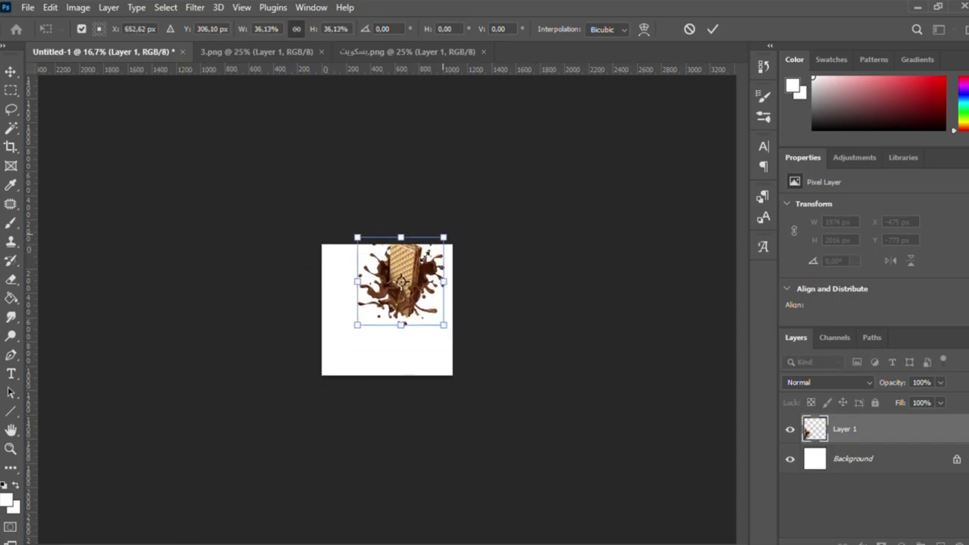
{"action": "key", "text": "Return"}
- Close the wafer source image to return to 3.png
{"action": "left_click", "coordinate": [479, 52]}
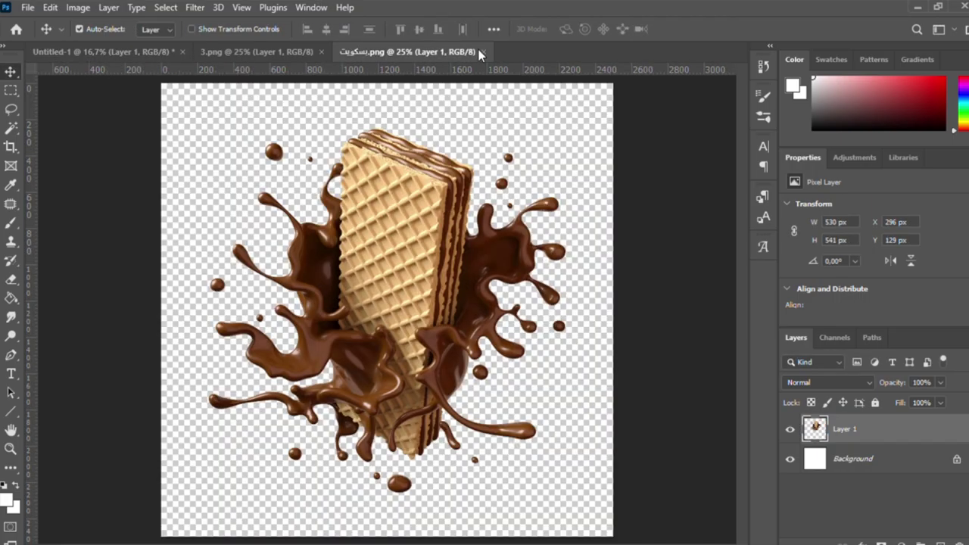
{"action": "left_click", "coordinate": [267, 52]}
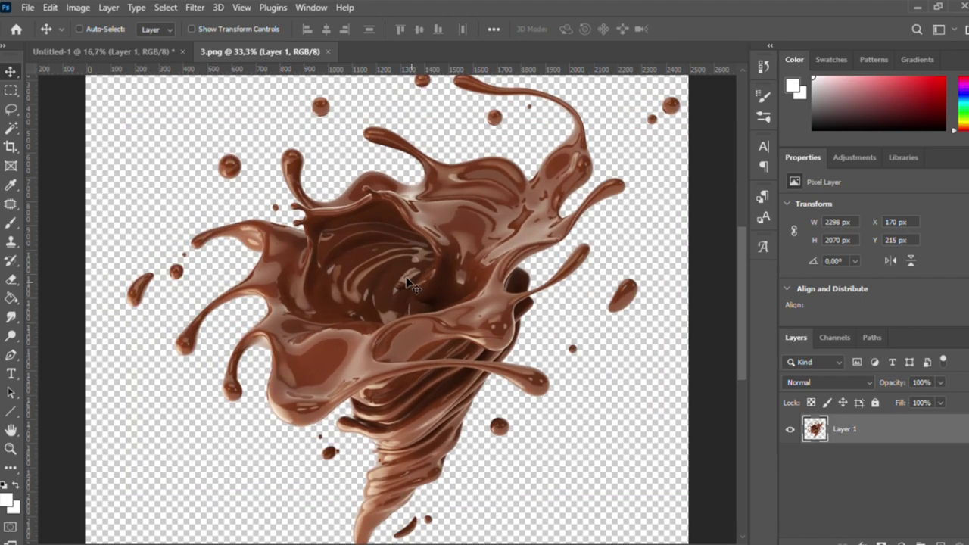
{"action": "scroll", "coordinate": [407, 282], "scroll_direction": "down", "scroll_amount": 3}
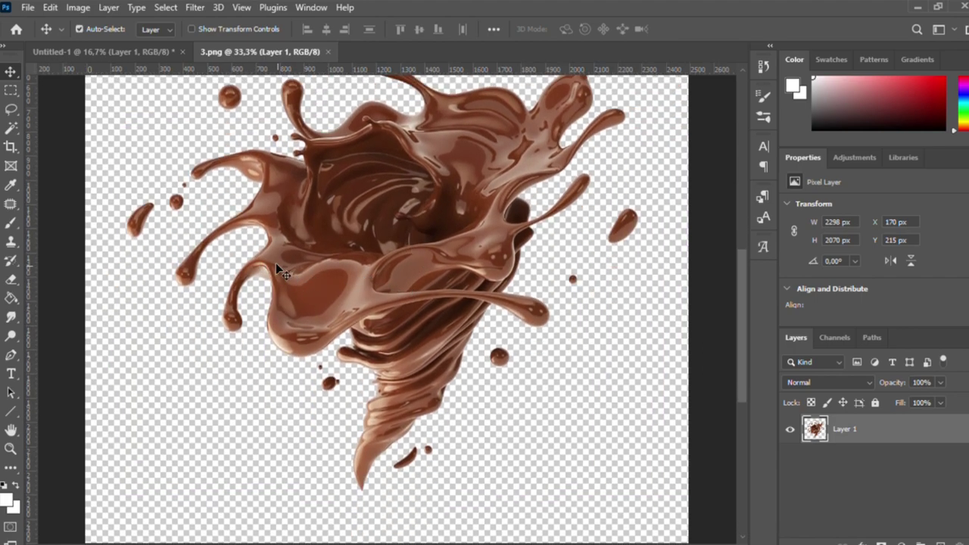
- Trace a Pen path along the swirl's upper-left arm, middle and upper right in 3.png
{"action": "key", "text": "p"}
{"action": "left_click", "coordinate": [115, 200]}
{"action": "left_click_drag", "start_coordinate": [213, 183], "coordinate": [240, 194]}
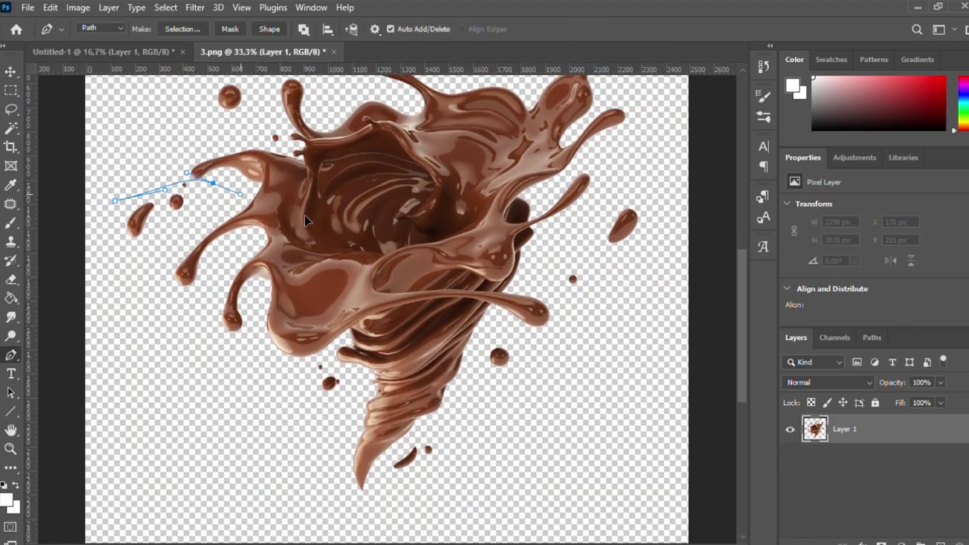
{"action": "mouse_move", "coordinate": [328, 217]}
{"action": "left_mouse_down"}
{"action": "mouse_move", "coordinate": [362, 248]}
{"action": "mouse_move", "coordinate": [412, 244]}
{"action": "left_mouse_up"}
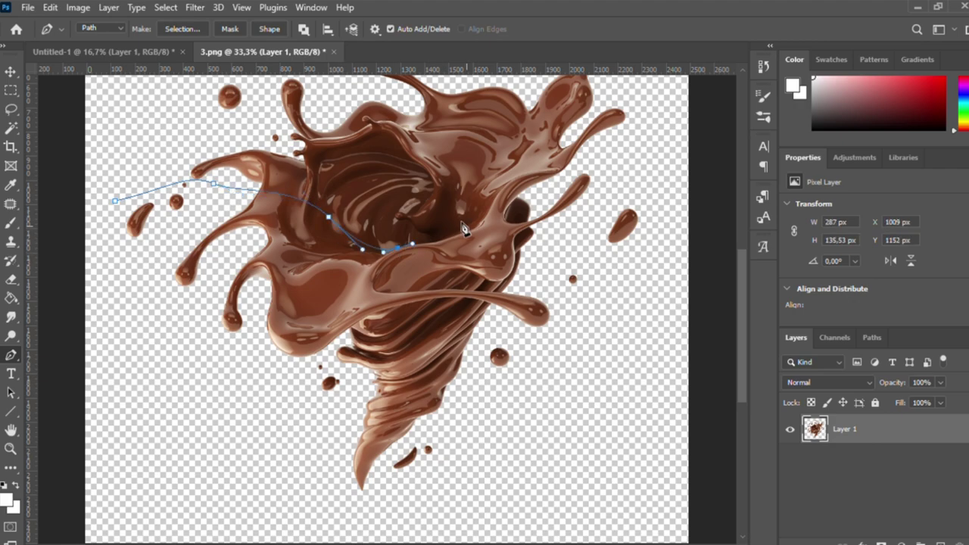
{"action": "left_click_drag", "start_coordinate": [468, 223], "coordinate": [476, 208]}
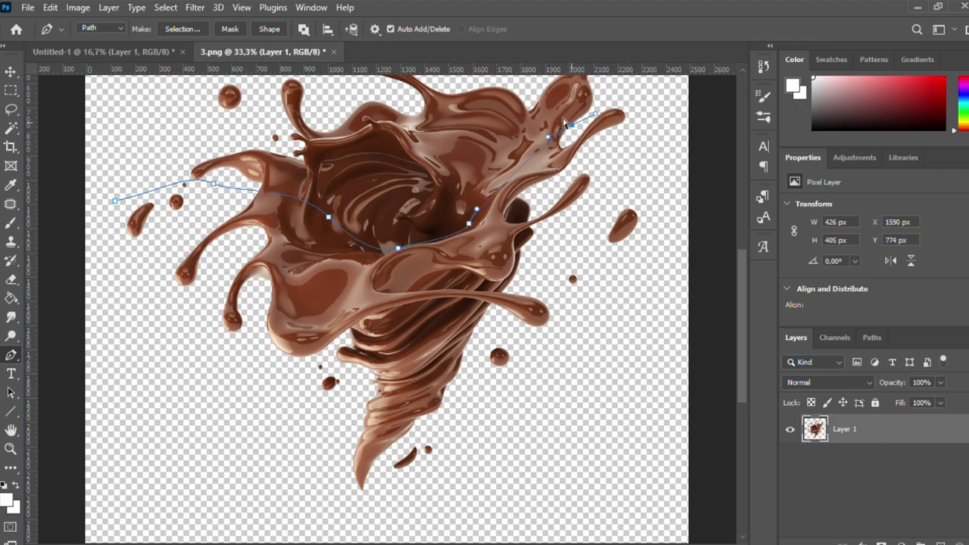
{"action": "left_click_drag", "start_coordinate": [564, 124], "coordinate": [529, 88]}
{"action": "scroll", "coordinate": [530, 129], "scroll_direction": "up", "scroll_amount": 3}
{"action": "left_click_drag", "start_coordinate": [459, 175], "coordinate": [445, 147]}
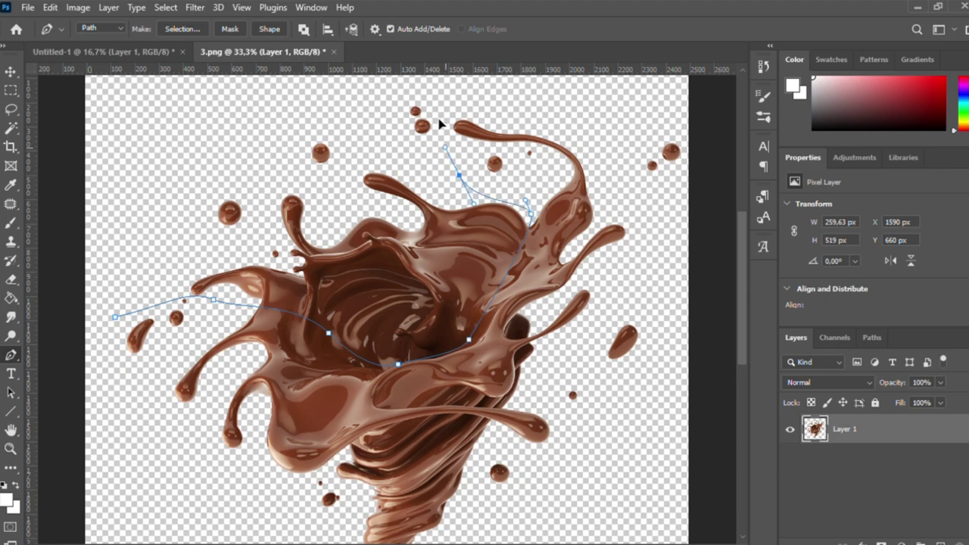
{"action": "left_click_drag", "start_coordinate": [440, 106], "coordinate": [452, 96]}
- Carry the path around the right side and bottom, close it, and convert to a selection
{"action": "left_click_drag", "start_coordinate": [648, 97], "coordinate": [724, 126]}
{"action": "left_click_drag", "start_coordinate": [712, 174], "coordinate": [724, 262]}
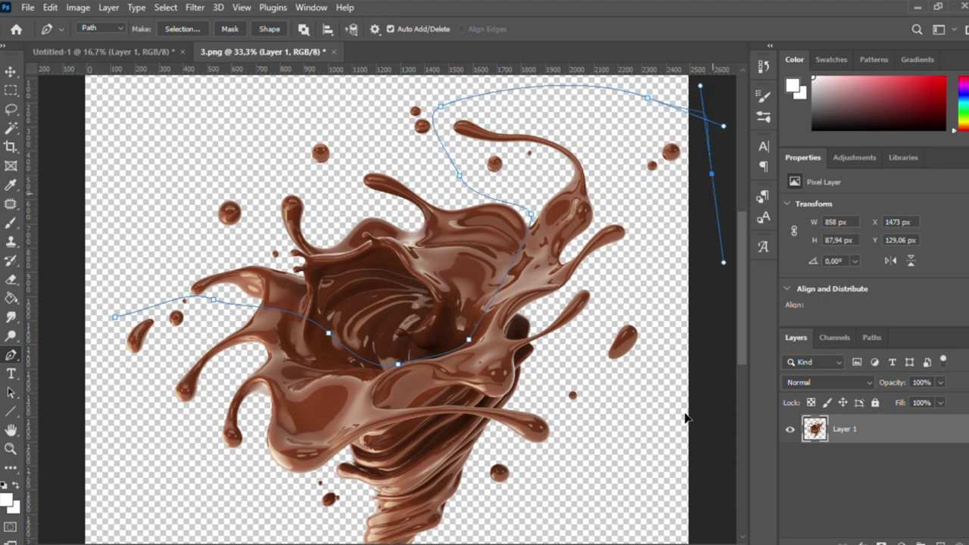
{"action": "scroll", "coordinate": [487, 487], "scroll_direction": "down", "scroll_amount": 4}
{"action": "left_click_drag", "start_coordinate": [482, 491], "coordinate": [424, 523]}
{"action": "left_click_drag", "start_coordinate": [237, 481], "coordinate": [212, 446]}
{"action": "left_click_drag", "start_coordinate": [131, 302], "coordinate": [121, 250]}
{"action": "left_click", "coordinate": [114, 165]}
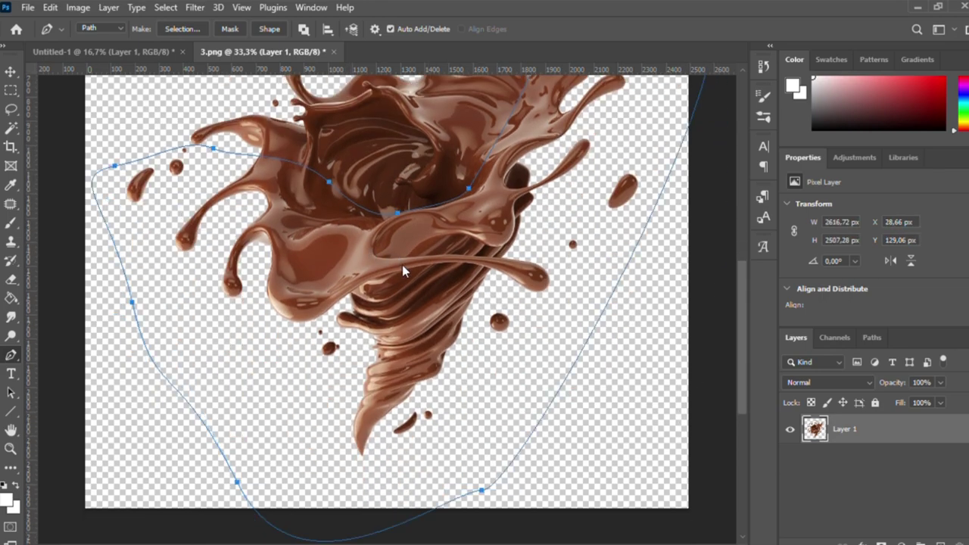
{"action": "key", "text": "ctrl+Return"}
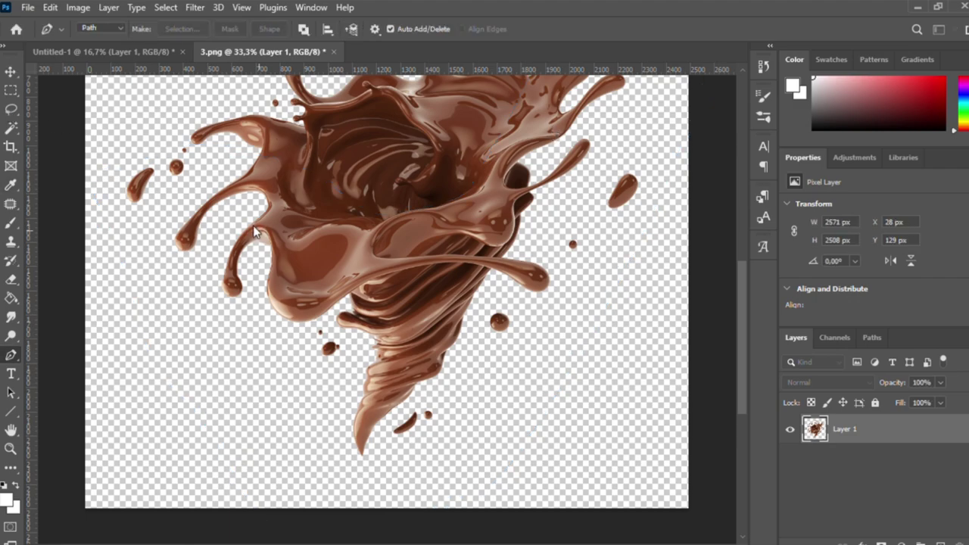
- Drag the selected chocolate swirl into Untitled-1 as a new layer
{"action": "key", "text": "v"}
{"action": "left_click", "coordinate": [125, 49]}
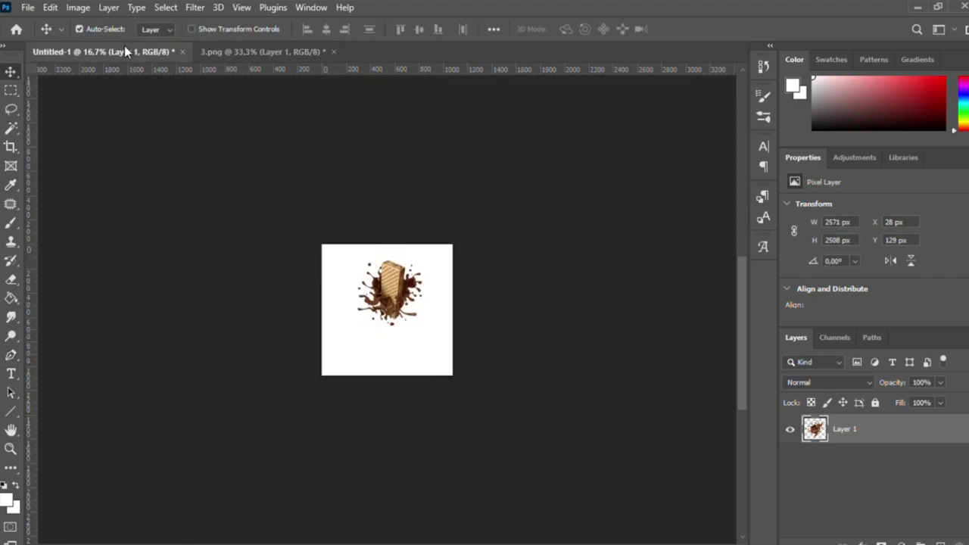
{"action": "left_click_drag", "start_coordinate": [124, 45], "coordinate": [364, 329]}
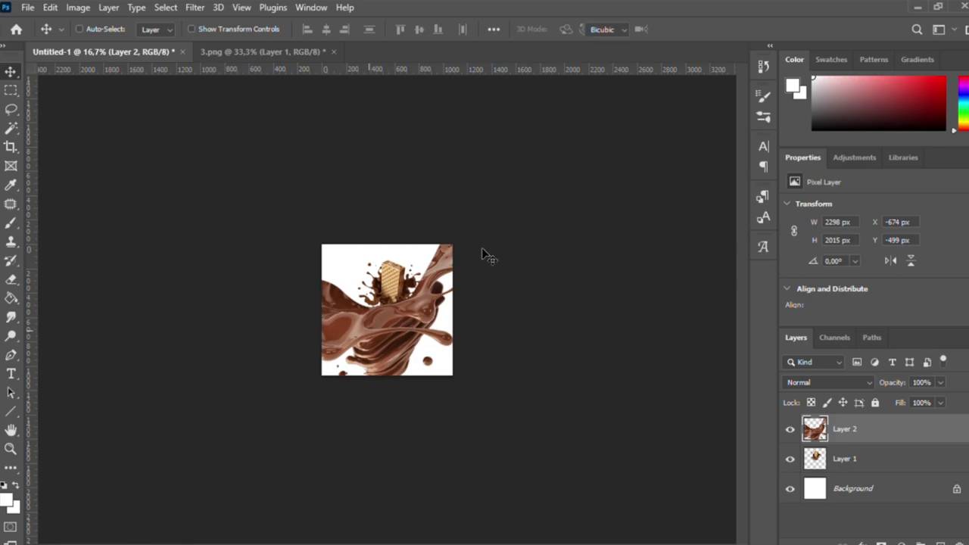
- Scale the swirl layer down to about 35-45% and centre it around the wafer
{"action": "key", "text": "ctrl+t"}
{"action": "mouse_move", "coordinate": [519, 181]}
{"action": "left_mouse_down"}
{"action": "mouse_move", "coordinate": [359, 325]}
{"action": "mouse_move", "coordinate": [416, 285]}
{"action": "left_mouse_up"}
{"action": "left_click_drag", "start_coordinate": [451, 252], "coordinate": [436, 267]}
{"action": "left_click_drag", "start_coordinate": [407, 302], "coordinate": [409, 296]}
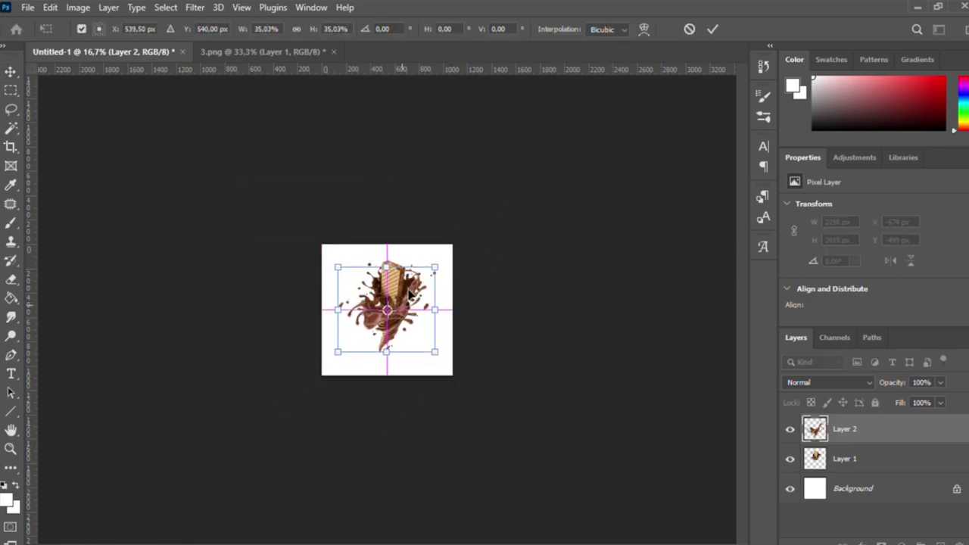
{"action": "key", "text": "ctrl+plus"}
{"action": "key", "text": "ctrl+plus"}
{"action": "type", "text": "560"}
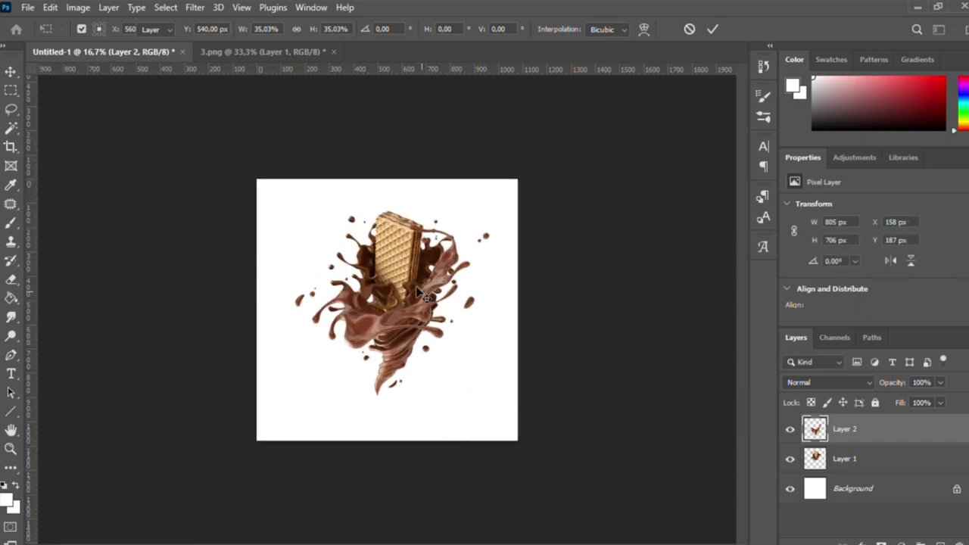
{"action": "key", "text": "Return"}
{"action": "key", "text": "ctrl+plus"}
{"action": "key", "text": "ctrl+plus"}
{"action": "key", "text": "ctrl+plus"}
{"action": "key", "text": "ctrl+plus"}
{"action": "mouse_move", "coordinate": [392, 266]}
{"action": "left_mouse_down"}
{"action": "mouse_move", "coordinate": [374, 294]}
{"action": "mouse_move", "coordinate": [426, 322]}
{"action": "left_mouse_up"}
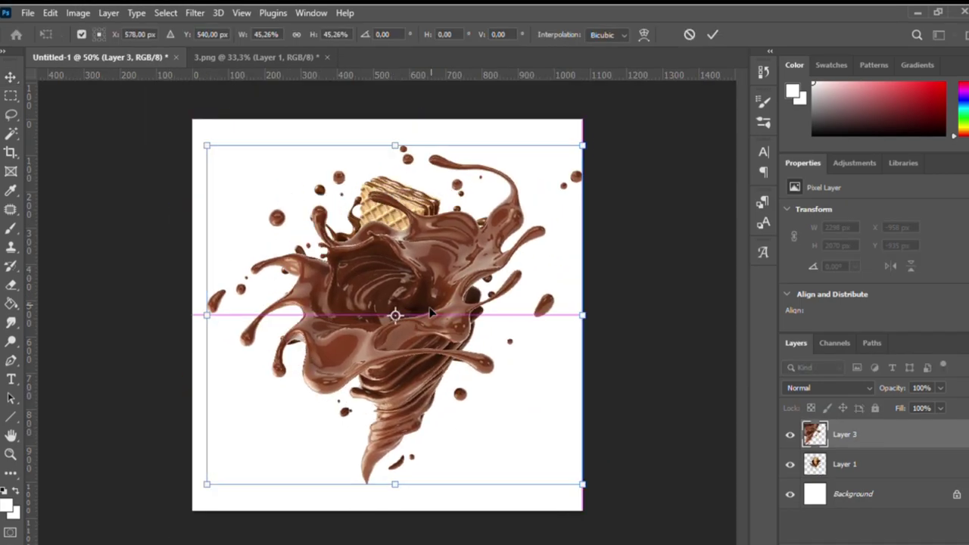
{"action": "key", "text": "Return"}
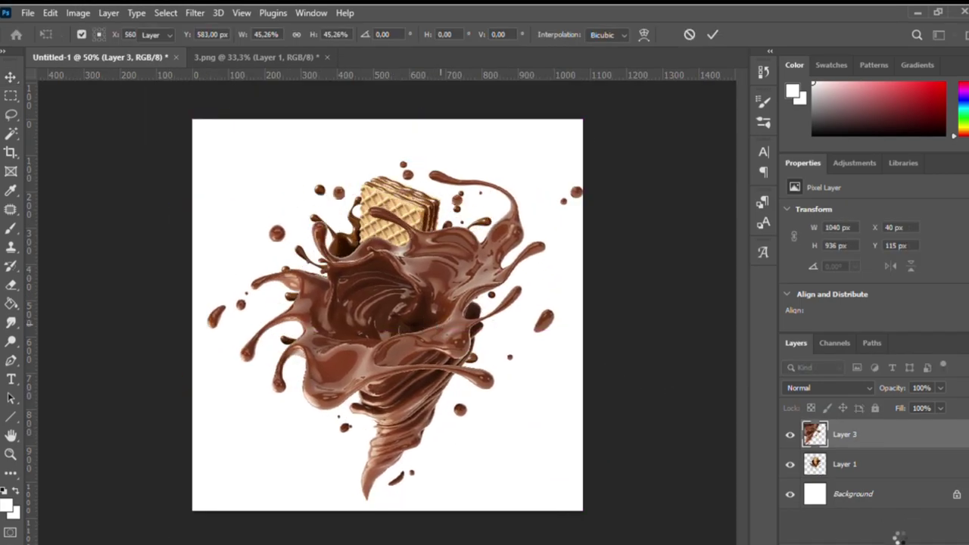
- Add a layer mask to Layer 3 and paint black to hide the swirl over the wafer
{"action": "left_click", "coordinate": [878, 539]}
{"action": "key", "text": "b"}
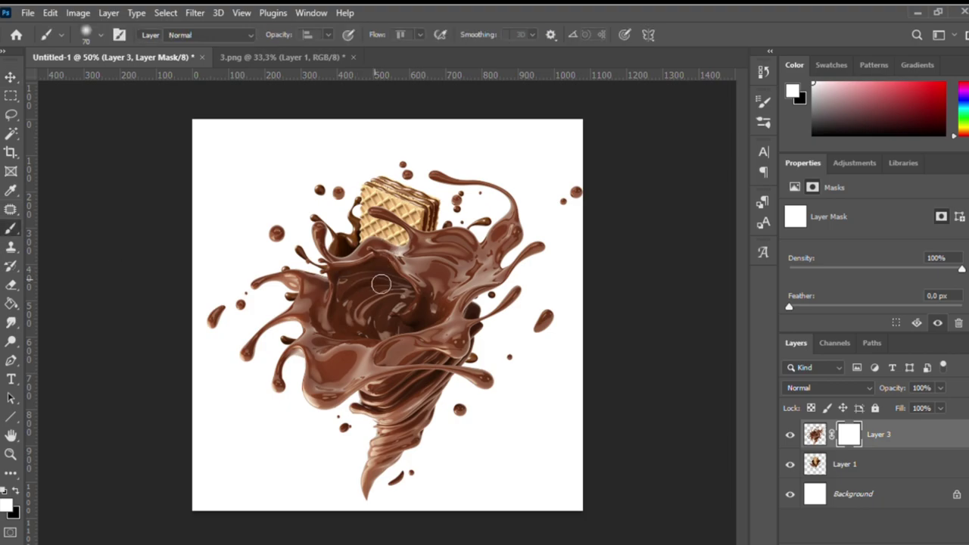
{"action": "left_click", "coordinate": [6, 491]}
{"action": "left_click_drag", "start_coordinate": [385, 302], "coordinate": [388, 221]}
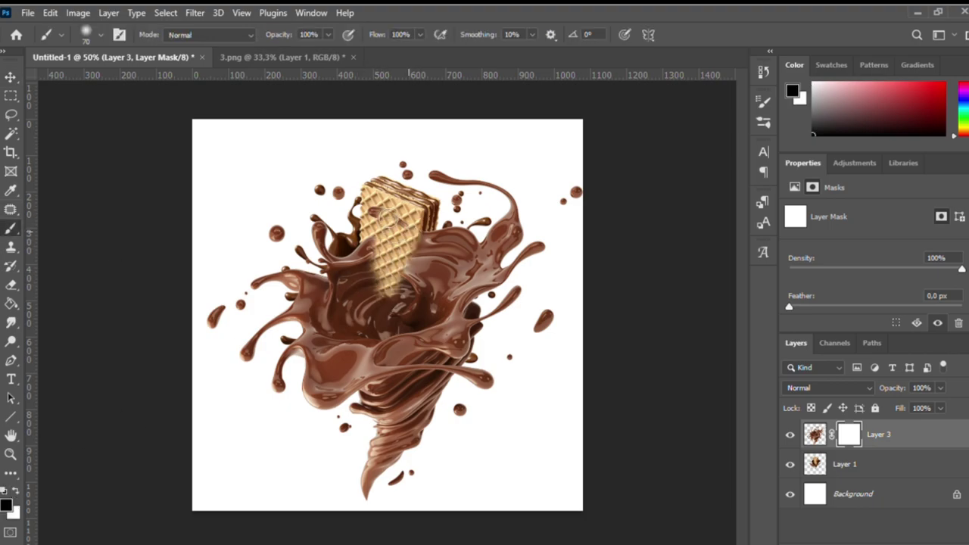
{"action": "left_click_drag", "start_coordinate": [410, 258], "coordinate": [367, 310]}
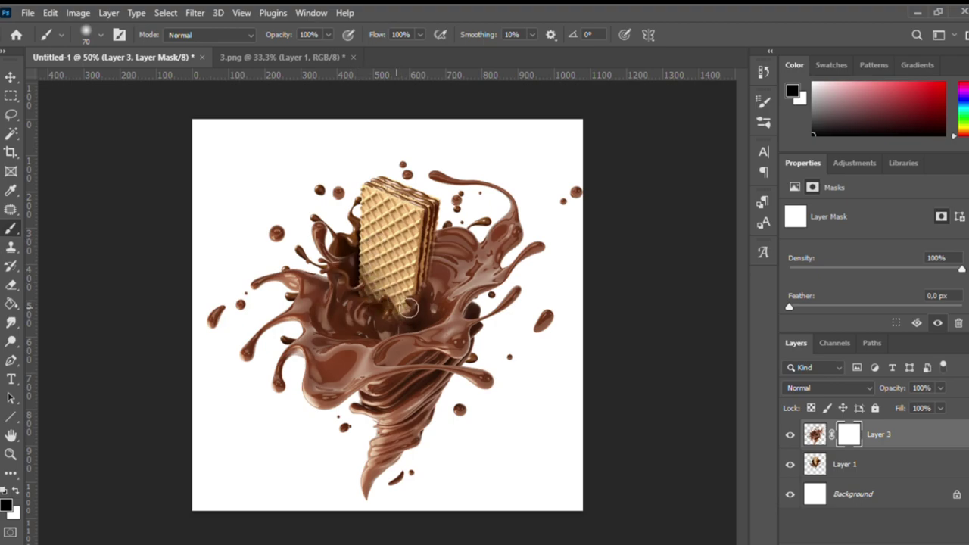
- Refine the mask along the wafer's right edge at closer zoom, then return to 50%
{"action": "key", "text": "ctrl+plus"}
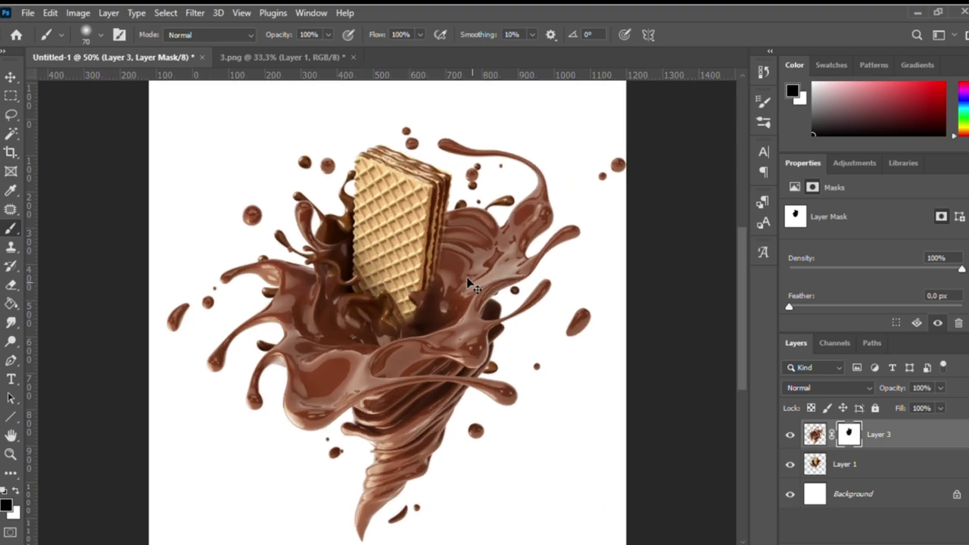
{"action": "key", "text": "ctrl+plus"}
{"action": "left_click_drag", "start_coordinate": [456, 261], "coordinate": [465, 284]}
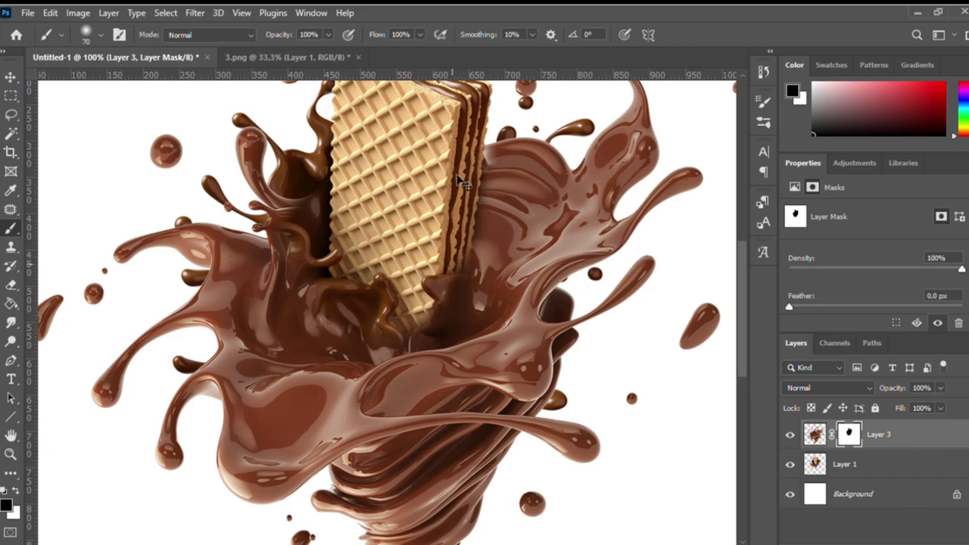
{"action": "mouse_move", "coordinate": [459, 180]}
{"action": "left_mouse_down"}
{"action": "mouse_move", "coordinate": [454, 252]}
{"action": "mouse_move", "coordinate": [438, 260]}
{"action": "left_mouse_up"}
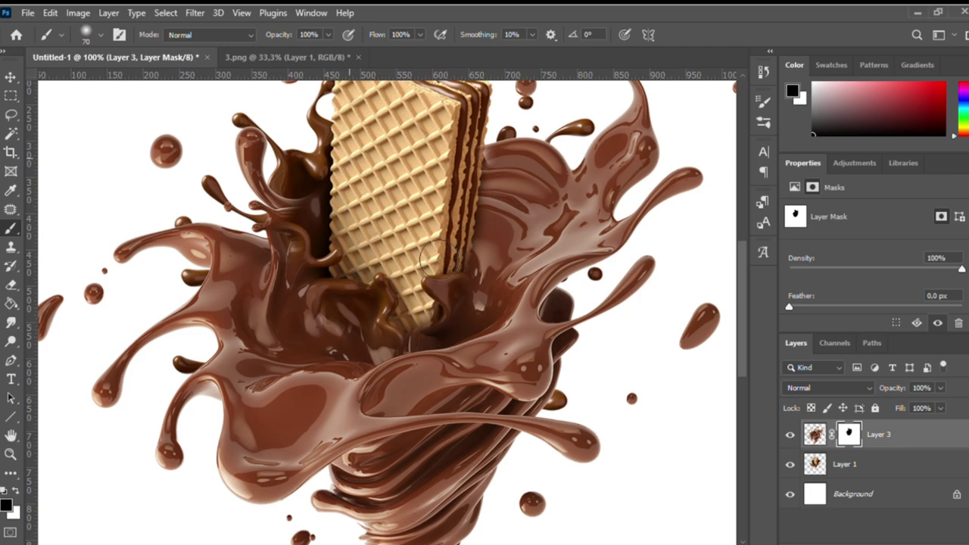
{"action": "scroll", "coordinate": [471, 255], "scroll_direction": "up", "scroll_amount": 3}
{"action": "key", "text": "ctrl+minus"}
{"action": "key", "text": "ctrl+minus"}
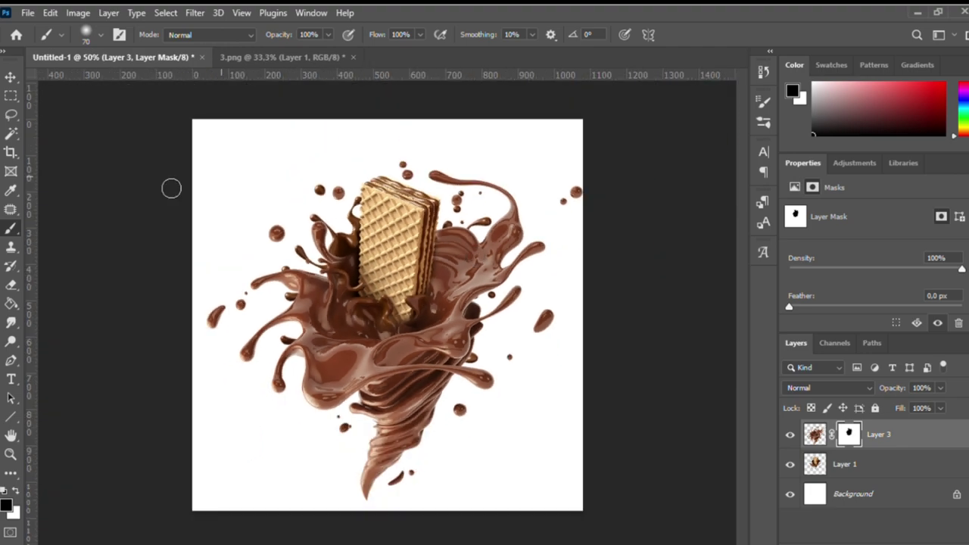
- Scale the wafer and swirl layers together to about 92%
{"action": "key", "text": "v"}
{"action": "left_click", "coordinate": [876, 463], "text": "shift"}
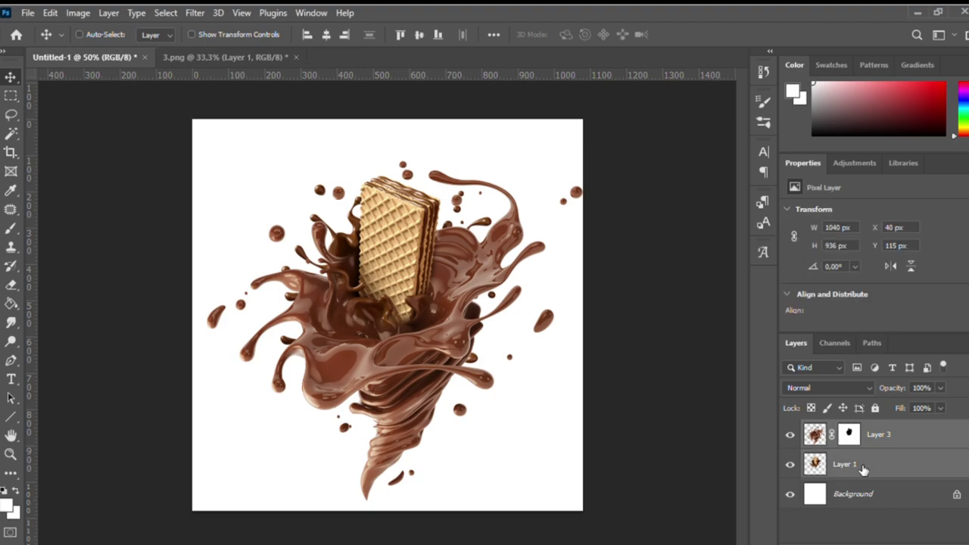
{"action": "key", "text": "ctrl+t"}
{"action": "left_click_drag", "start_coordinate": [583, 505], "coordinate": [542, 482]}
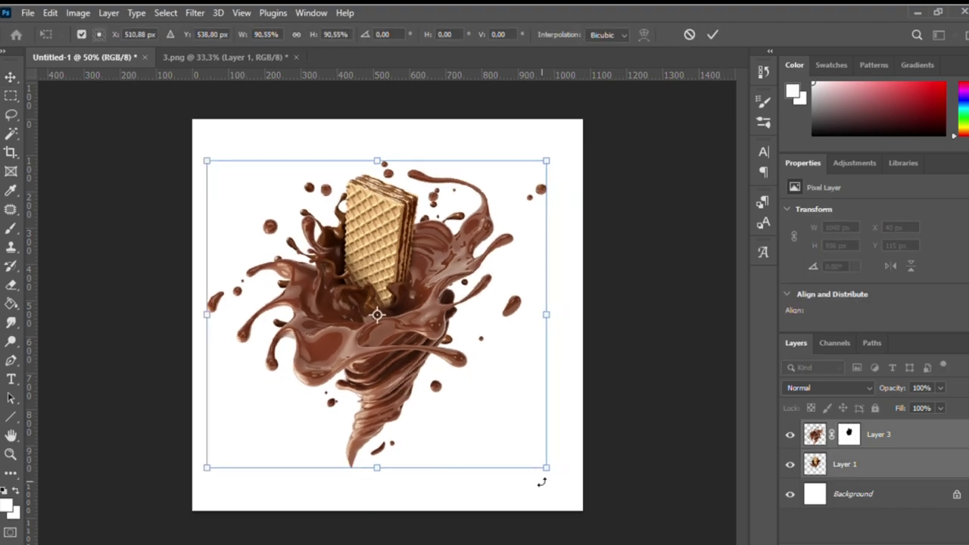
{"action": "key", "text": "Return"}
- Group the wafer and swirl layers and name the group 'wafer'
{"action": "key", "text": "ctrl+g"}
{"action": "double_click", "coordinate": [848, 430]}
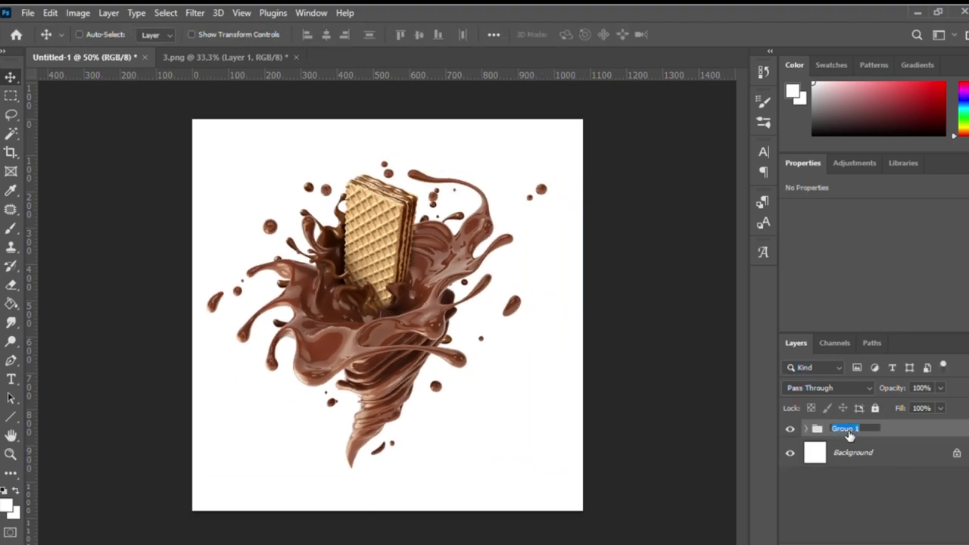
{"action": "type", "text": "wafer"}
{"action": "key", "text": "Return"}
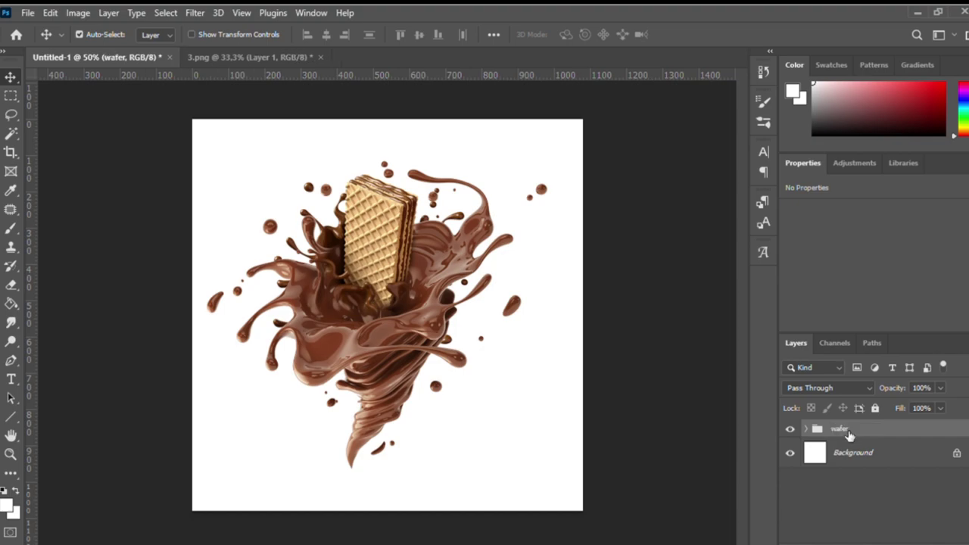
- Move the wafer group slightly higher on the canvas
{"action": "key", "text": "ctrl+t"}
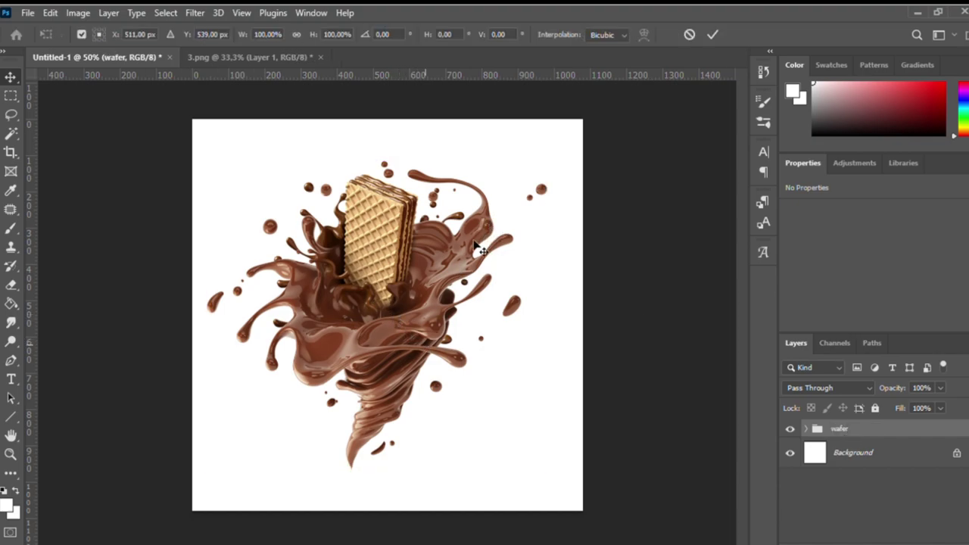
{"action": "left_click_drag", "start_coordinate": [448, 279], "coordinate": [455, 252]}
{"action": "type", "text": "565"}
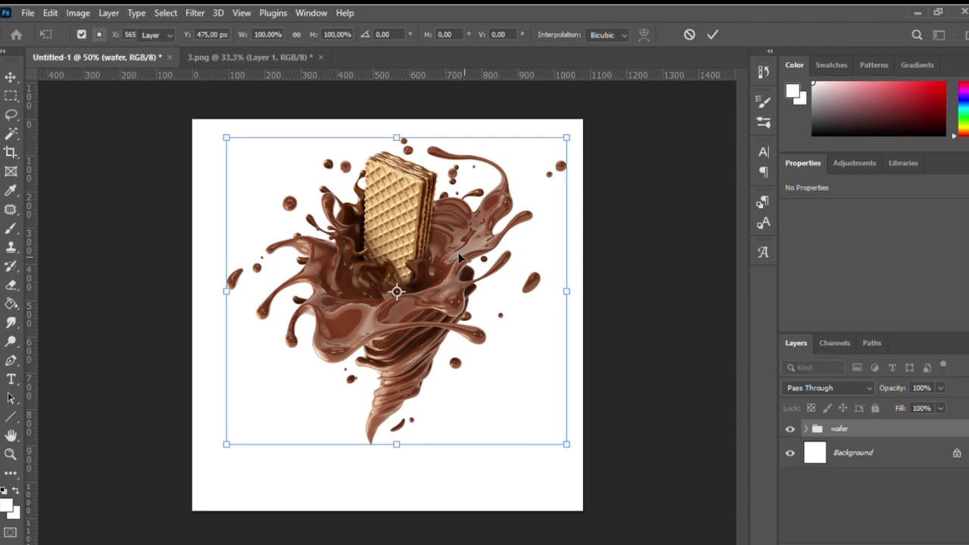
{"action": "key", "text": "Return"}
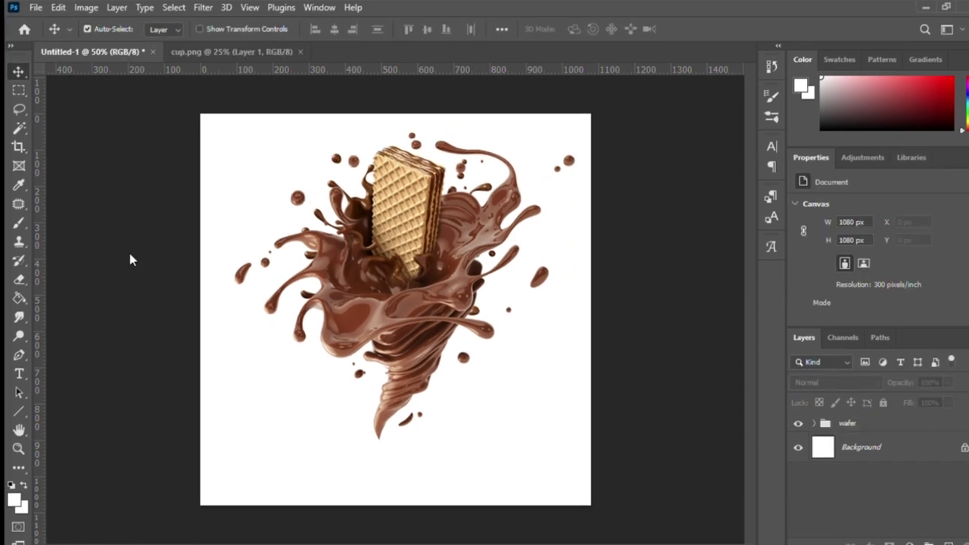
- Bring in the cup from cup.png and scale it to about 16% at the canvas bottom
{"action": "left_click", "coordinate": [208, 44]}
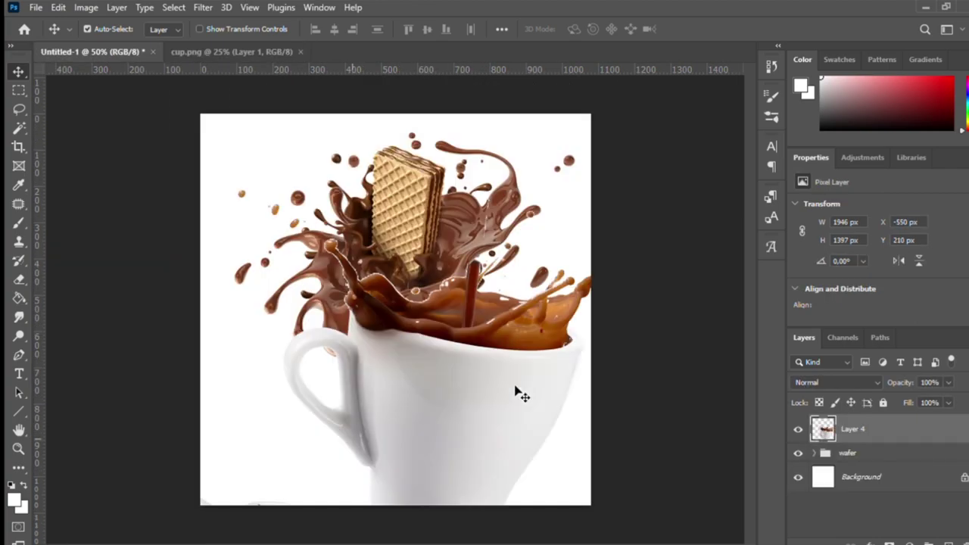
{"action": "key", "text": "ctrl+t"}
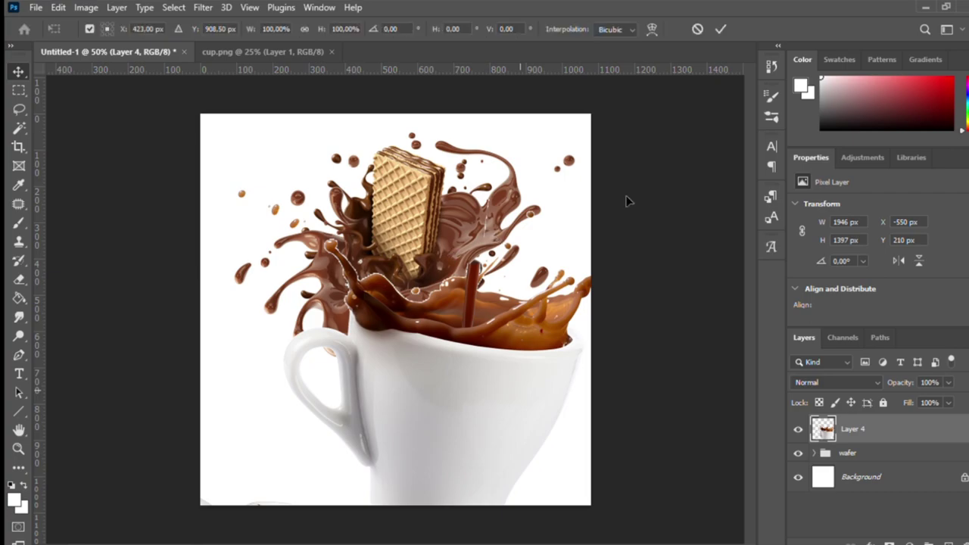
{"action": "mouse_move", "coordinate": [705, 190]}
{"action": "left_mouse_down"}
{"action": "mouse_move", "coordinate": [427, 425]}
{"action": "mouse_move", "coordinate": [384, 392]}
{"action": "left_mouse_up"}
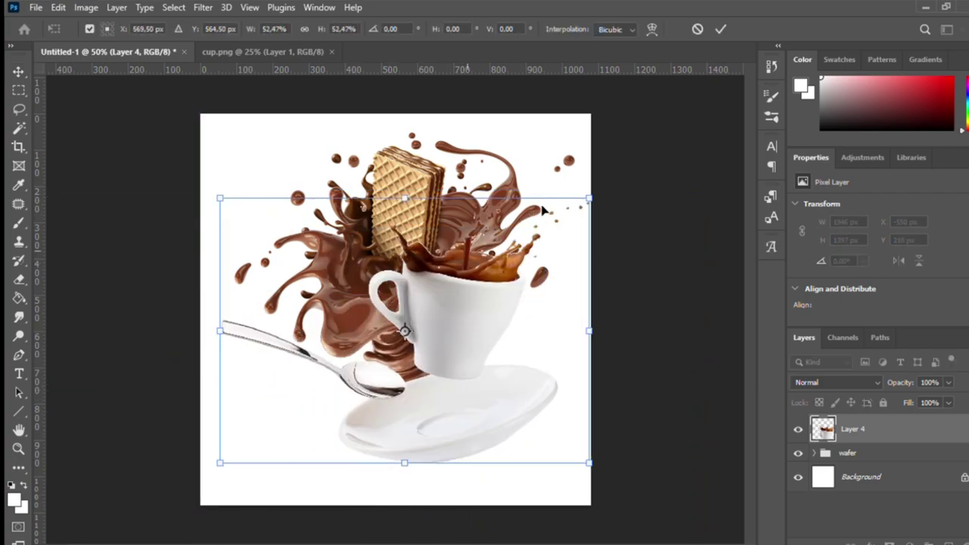
{"action": "mouse_move", "coordinate": [584, 184]}
{"action": "left_mouse_down"}
{"action": "mouse_move", "coordinate": [361, 437]}
{"action": "mouse_move", "coordinate": [343, 416]}
{"action": "mouse_move", "coordinate": [382, 438]}
{"action": "left_mouse_up"}
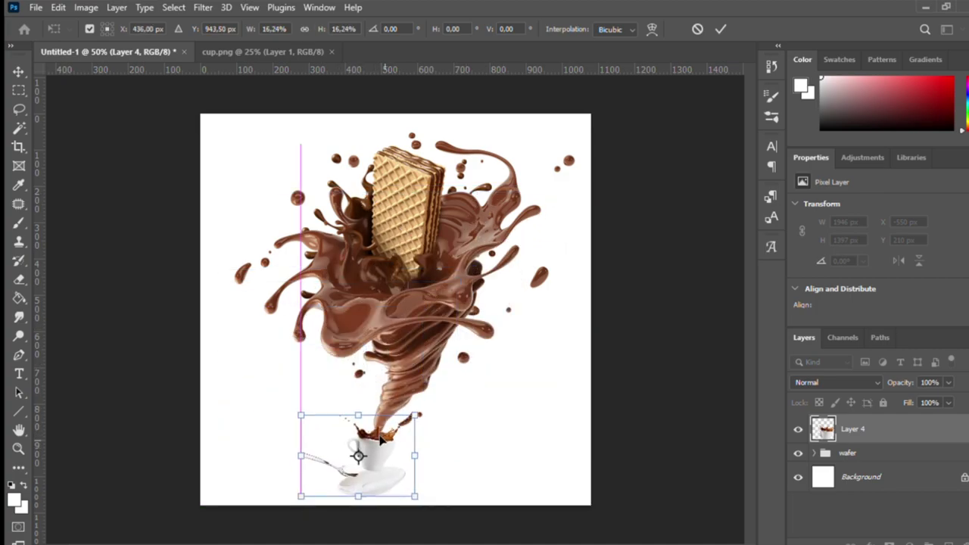
{"action": "key", "text": "Return"}
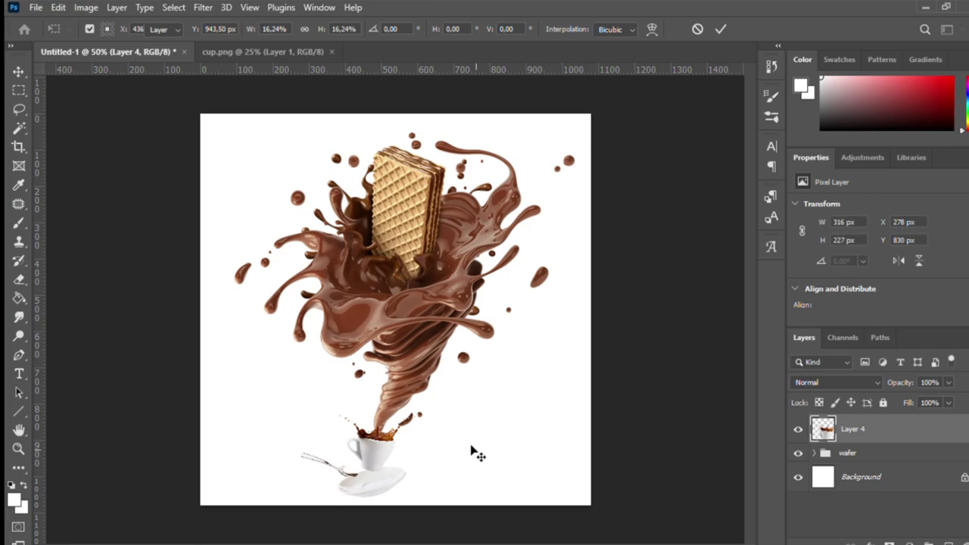
{"action": "key", "text": "ctrl+plus"}
- Place the cup layer below the wafer group and nudge it under the pouring tail
{"action": "left_click_drag", "start_coordinate": [874, 444], "coordinate": [871, 468]}
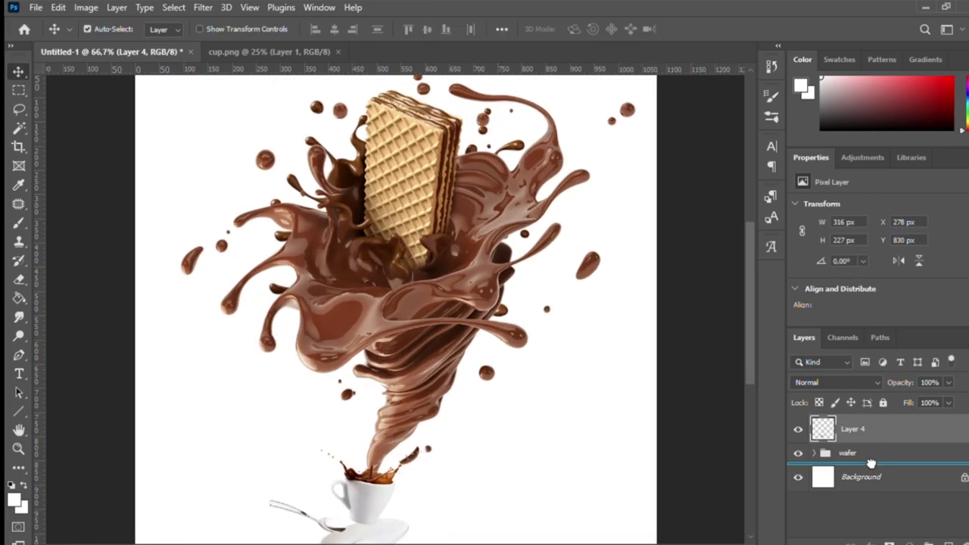
{"action": "key", "text": "ctrl+plus"}
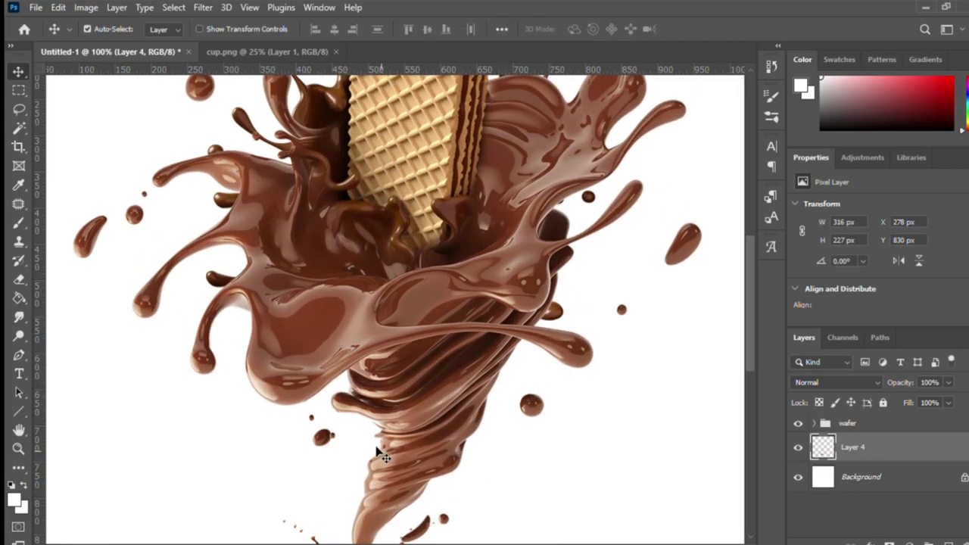
{"action": "scroll", "coordinate": [379, 455], "scroll_direction": "down", "scroll_amount": 5}
{"action": "key", "text": "ctrl+plus"}
{"action": "key", "text": "ctrl+plus"}
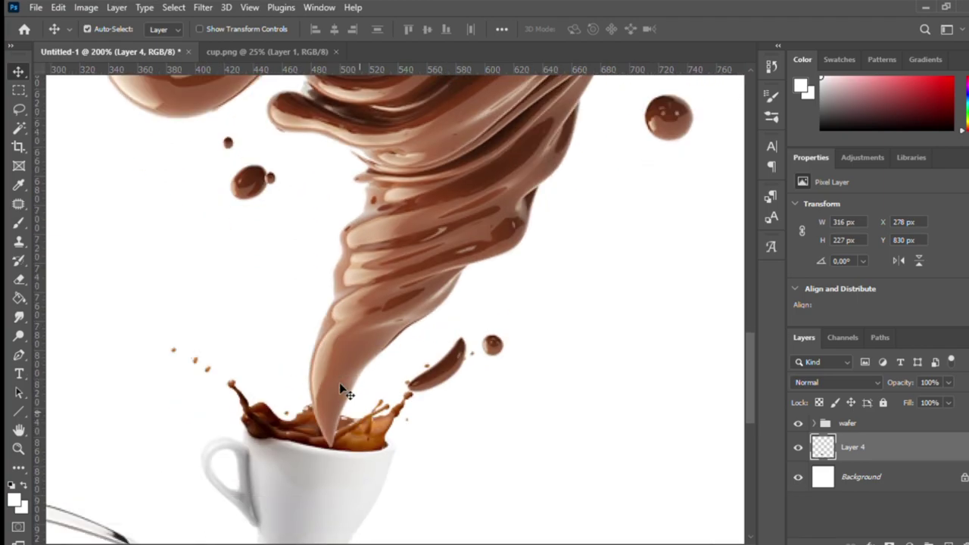
{"action": "left_click_drag", "start_coordinate": [311, 356], "coordinate": [318, 335]}
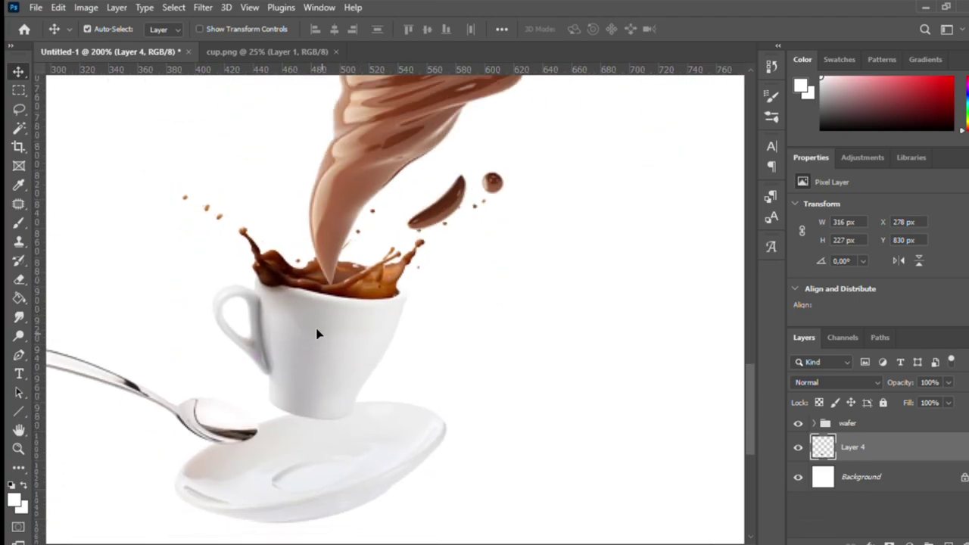
{"action": "key", "text": "ctrl+plus"}
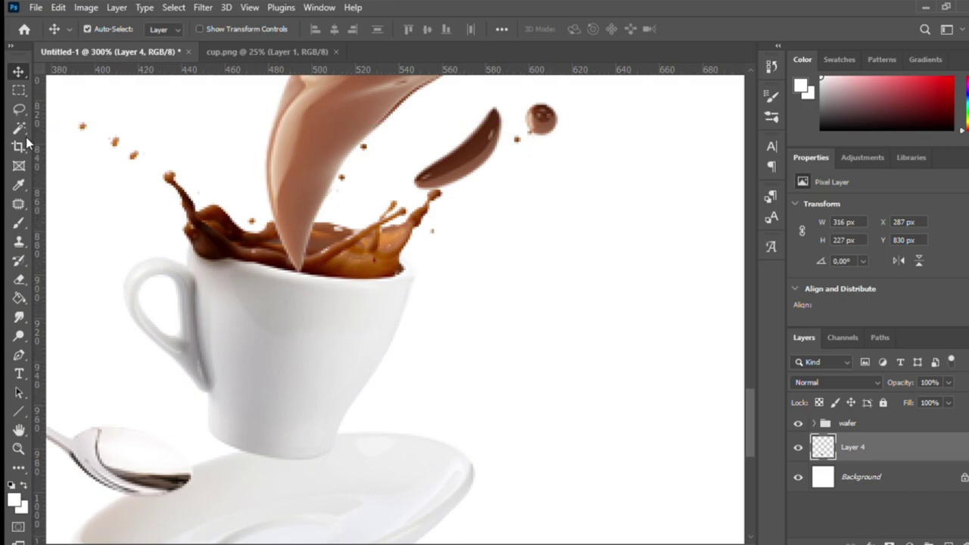
- Outline the cup's front rim with the Pen tool as a selection
{"action": "key", "text": "p"}
{"action": "left_click", "coordinate": [256, 244]}
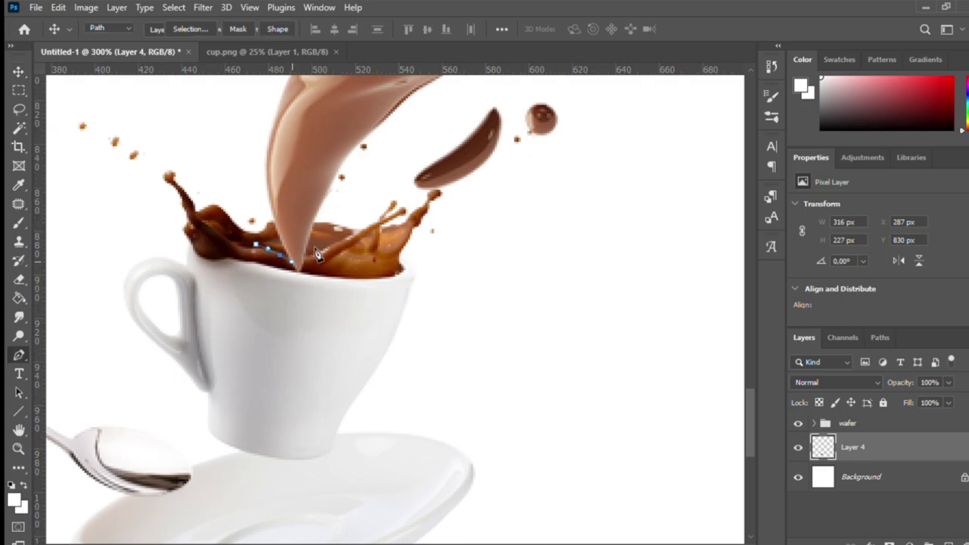
{"action": "left_click_drag", "start_coordinate": [293, 262], "coordinate": [306, 266]}
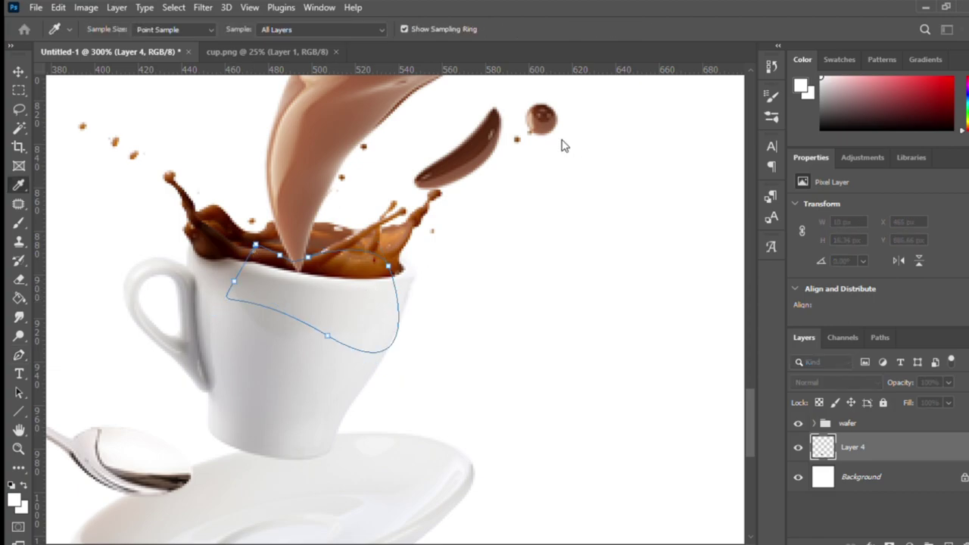
{"action": "key", "text": "Escape"}
- Paint black on Layer 3's mask inside the rim selection so the splash sits in the cup
{"action": "left_click", "coordinate": [815, 424]}
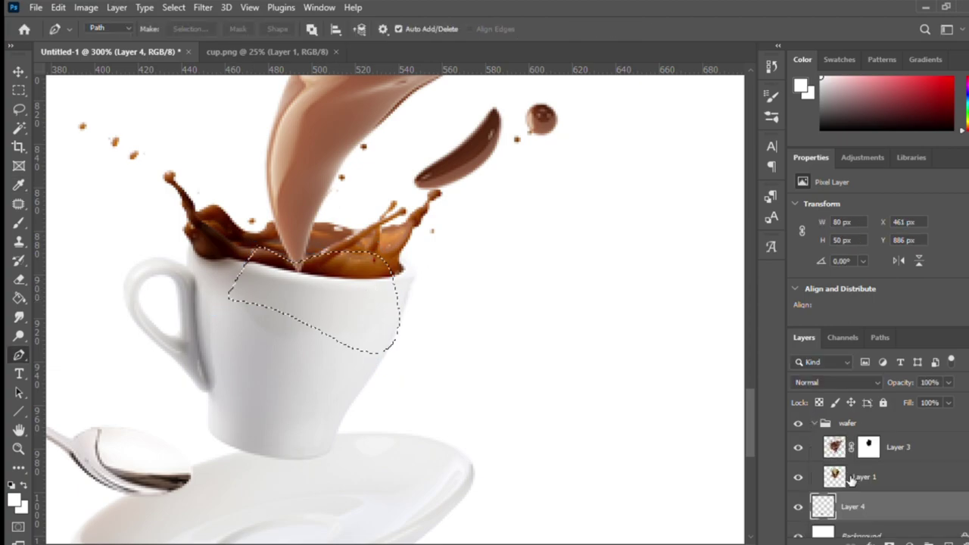
{"action": "left_click", "coordinate": [871, 446]}
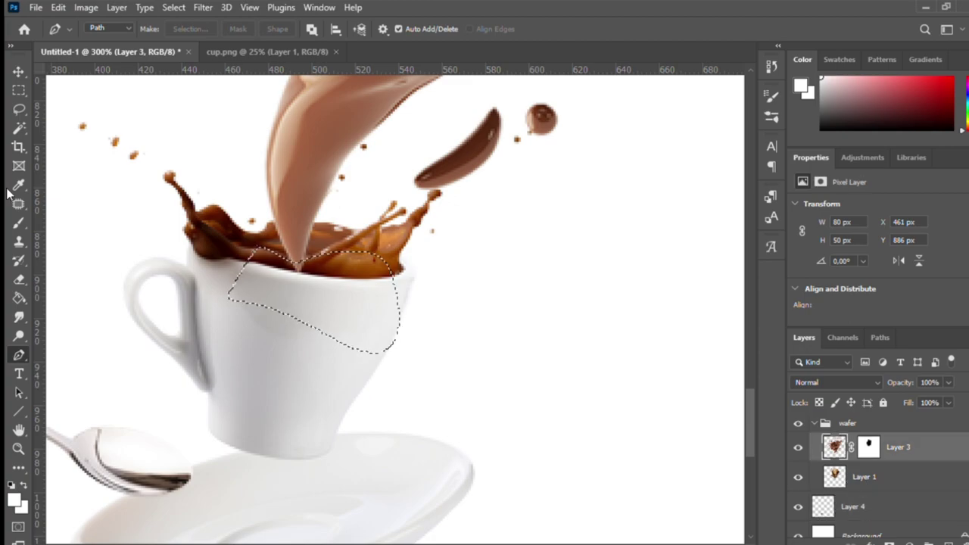
{"action": "left_click", "coordinate": [19, 223]}
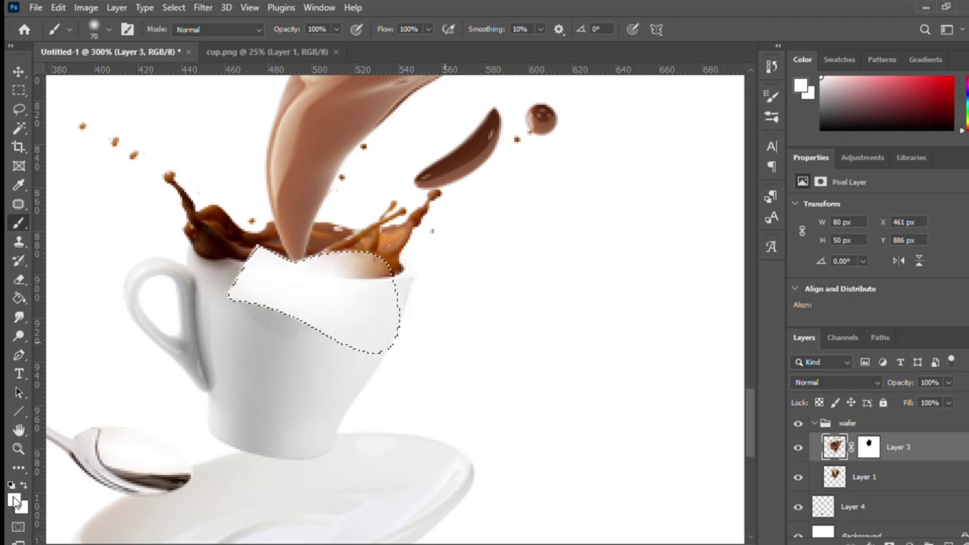
{"action": "key", "text": "i"}
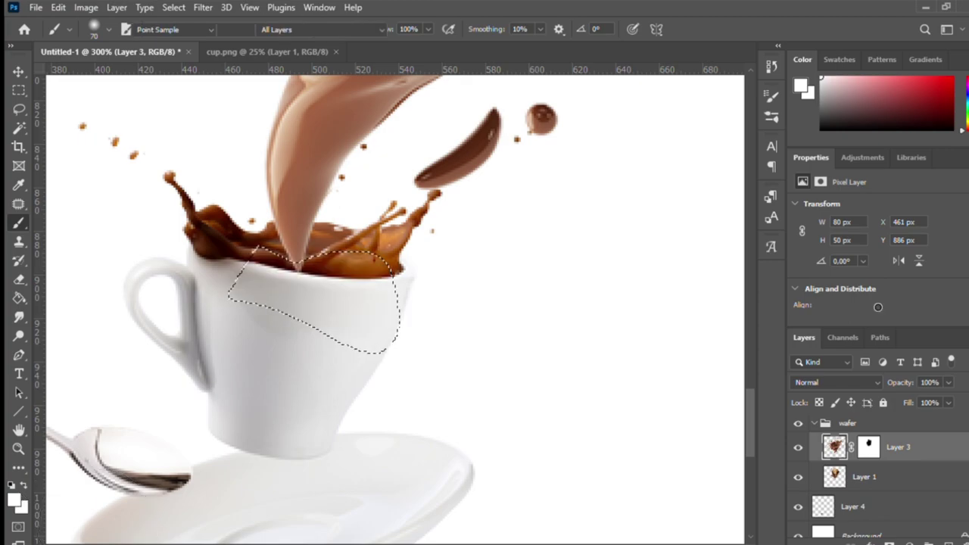
{"action": "key", "text": "b"}
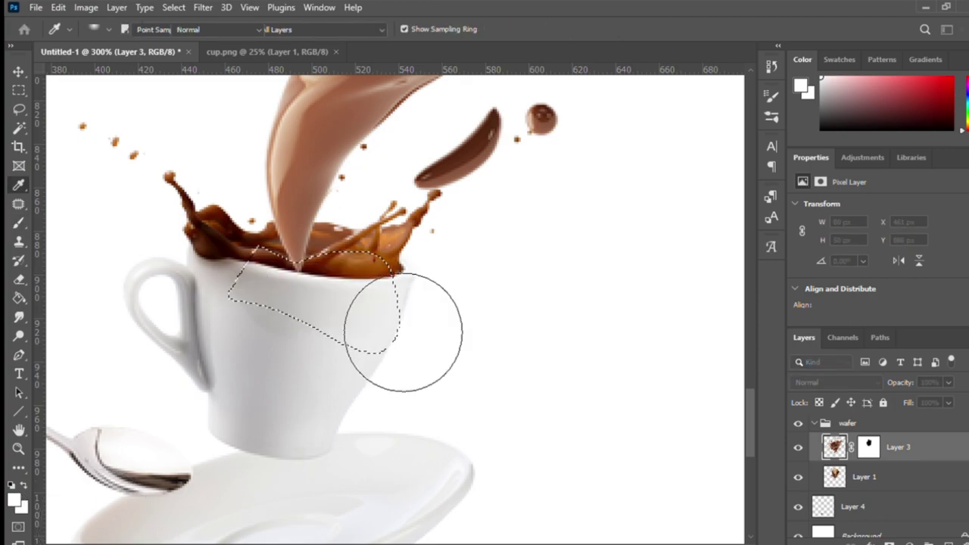
{"action": "key", "text": "x"}
{"action": "left_click_drag", "start_coordinate": [401, 318], "coordinate": [361, 283]}
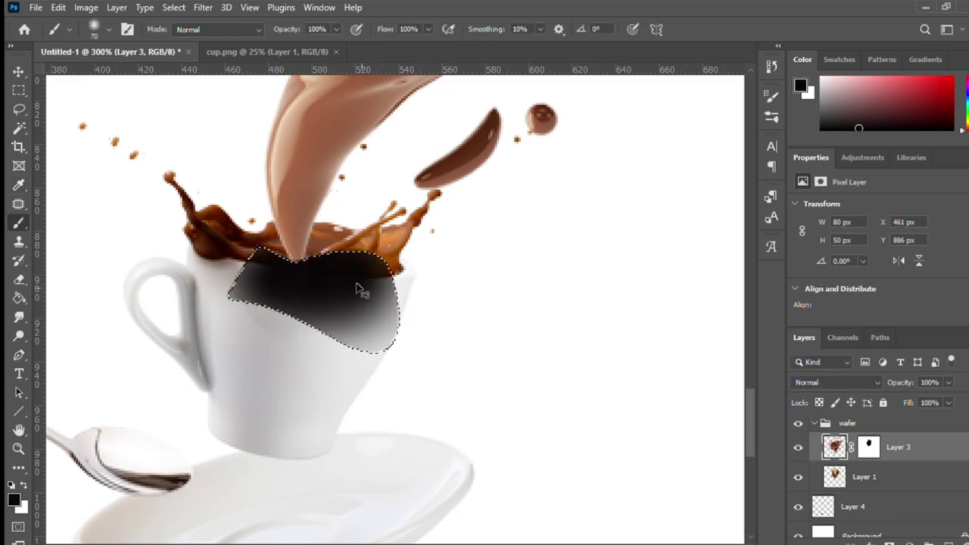
{"action": "key", "text": "ctrl+z"}
{"action": "left_click", "coordinate": [871, 448]}
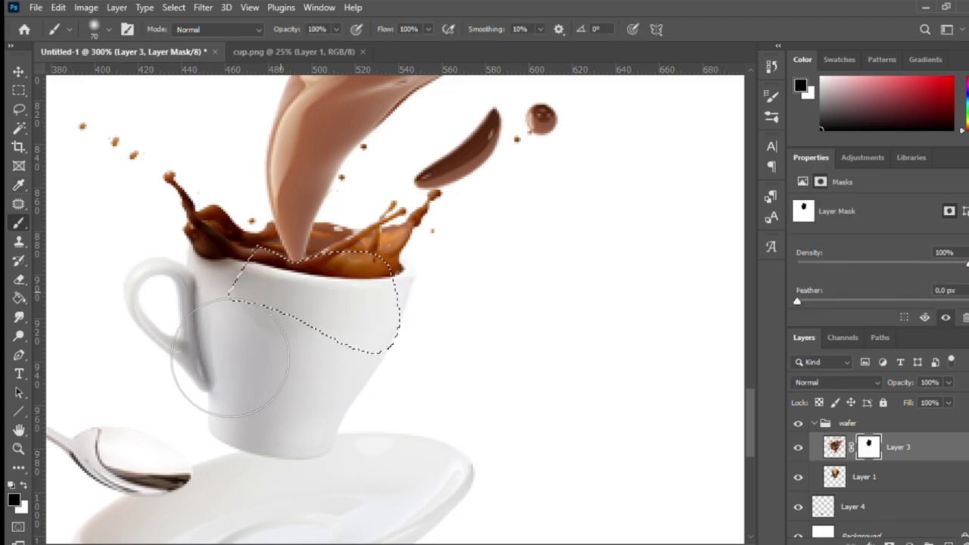
{"action": "left_click", "coordinate": [18, 89]}
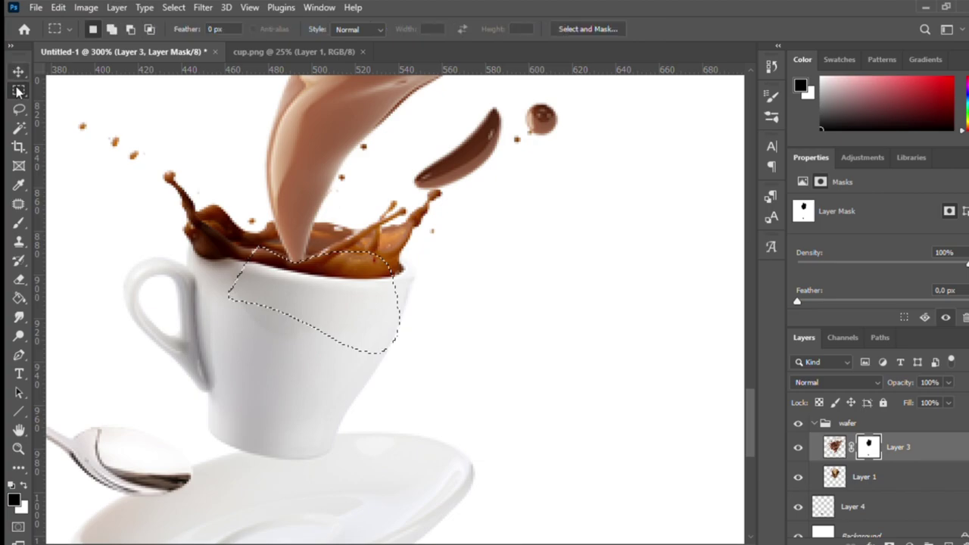
- Clear the selection around the cup
{"action": "key", "text": "v"}
{"action": "key", "text": "m"}
{"action": "key", "text": "shift+m"}
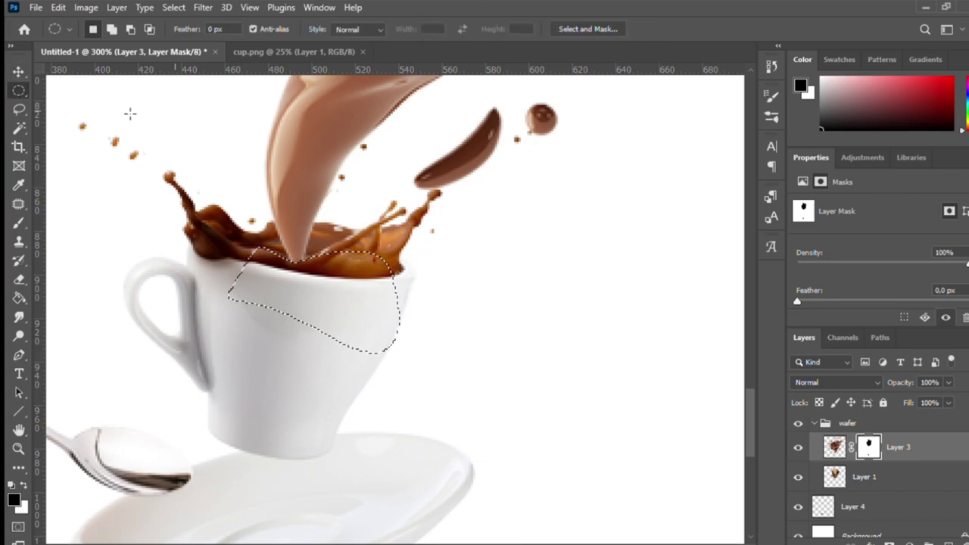
{"action": "left_click_drag", "start_coordinate": [136, 114], "coordinate": [44, 76]}
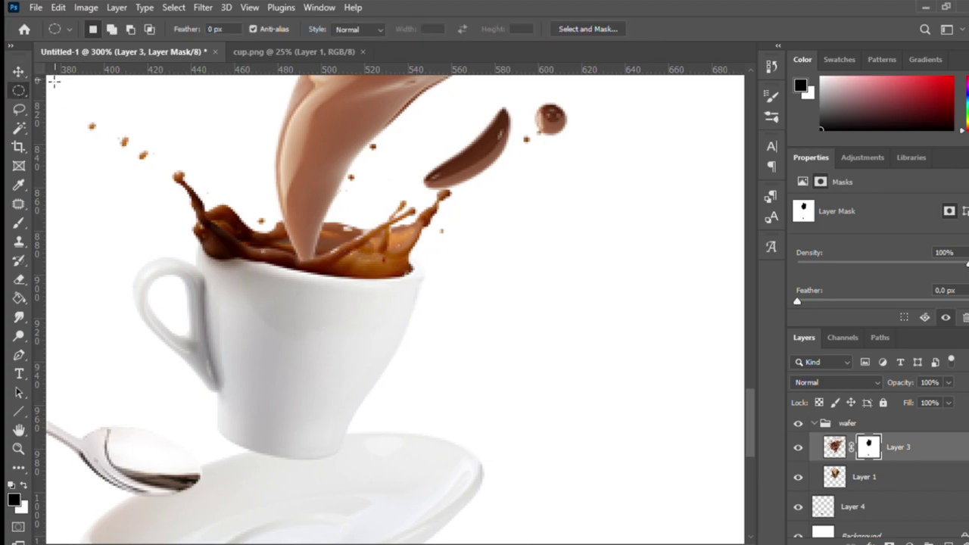
{"action": "key", "text": "v"}
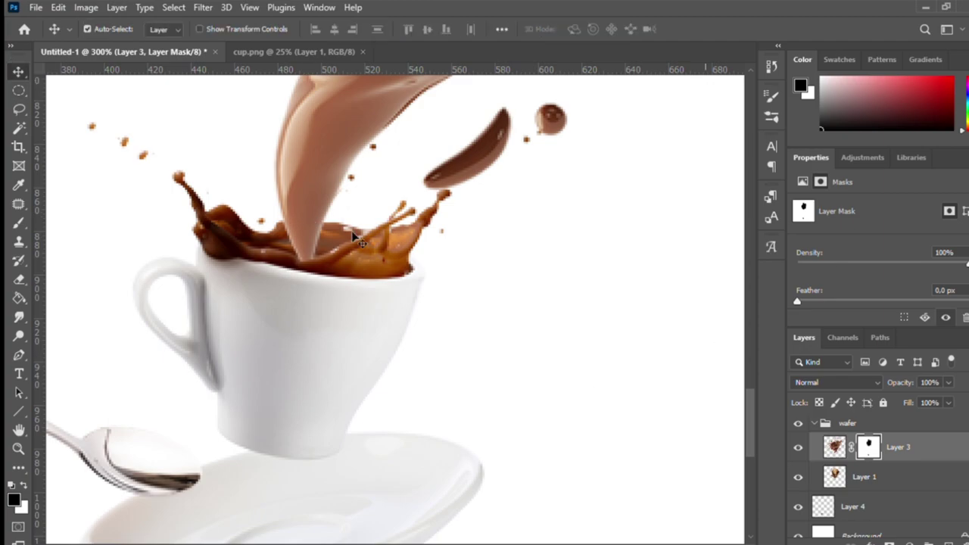
- Make a merged 'wafer copy' layer from the wafer group and hide the original group
{"action": "scroll", "coordinate": [318, 277], "scroll_direction": "up", "scroll_amount": 1}
{"action": "scroll", "coordinate": [314, 278], "scroll_direction": "up", "scroll_amount": 1}
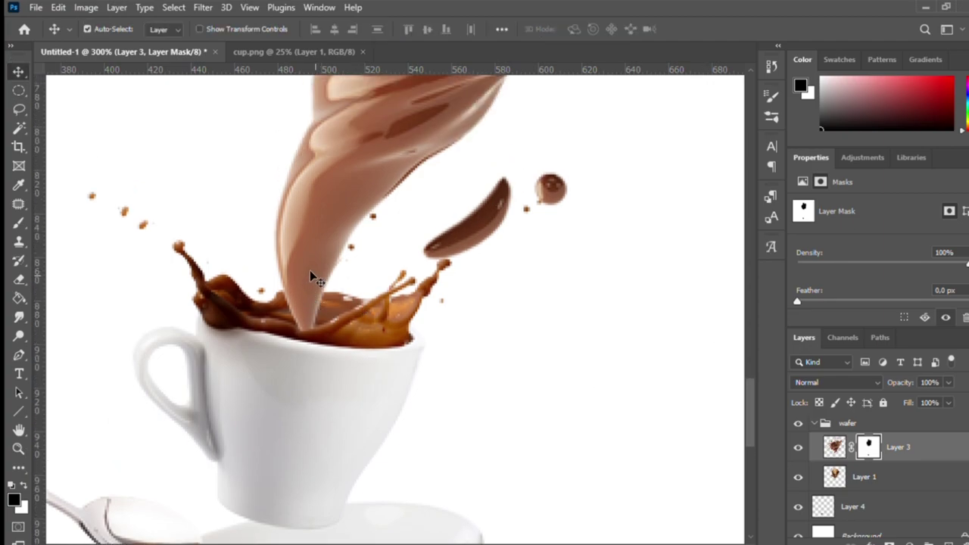
{"action": "left_click", "coordinate": [926, 480], "text": "shift"}
{"action": "left_click", "coordinate": [828, 424]}
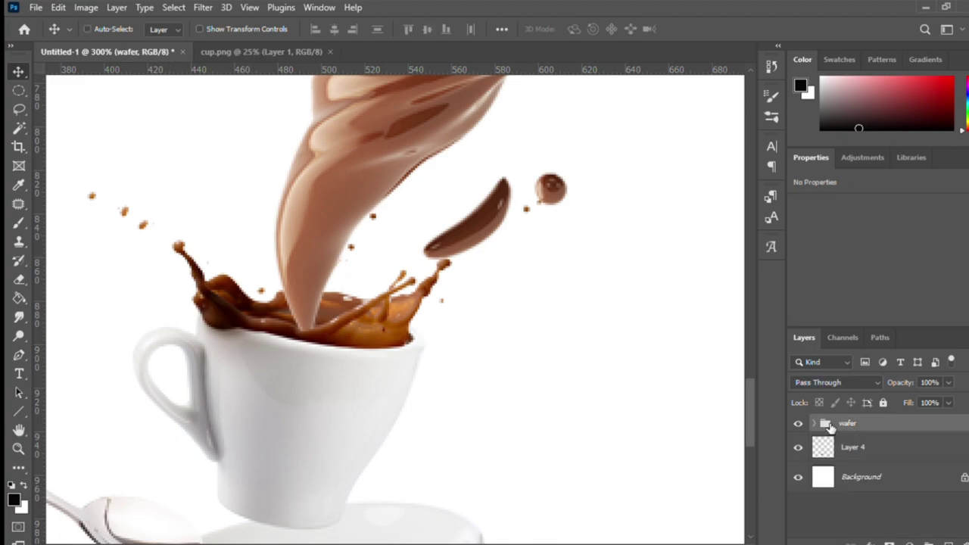
{"action": "key", "text": "ctrl+j"}
{"action": "left_click", "coordinate": [798, 441]}
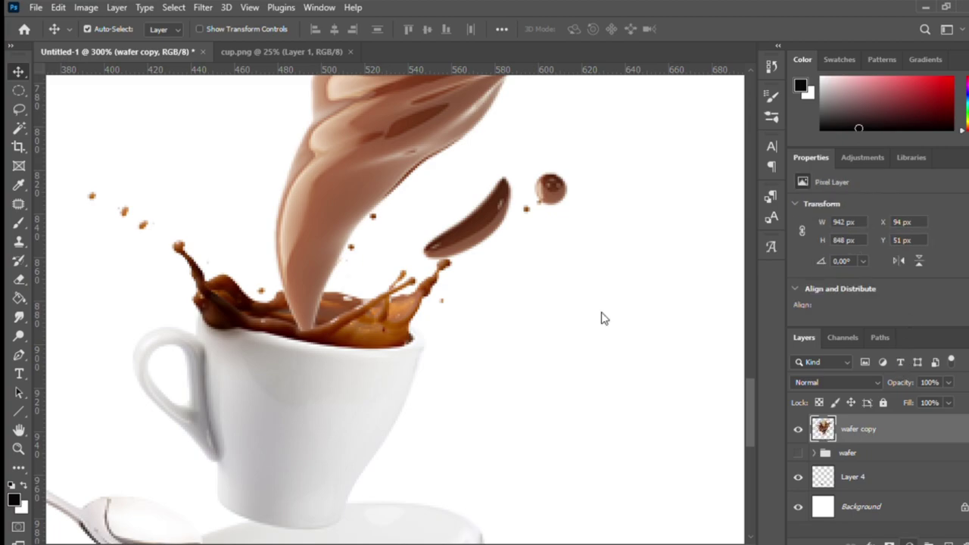
- Add a Curves adjustment clipped to the wafer copy layer
{"action": "left_click", "coordinate": [888, 542]}
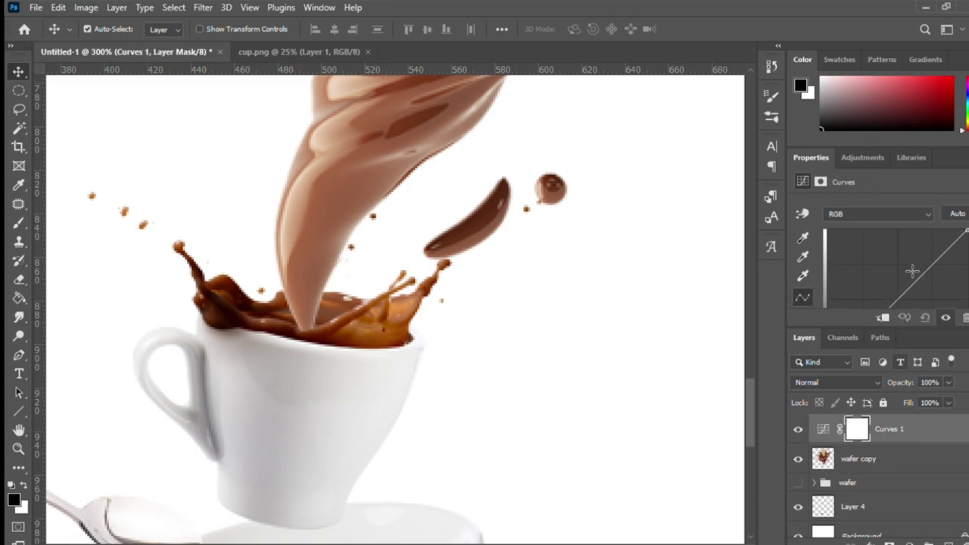
{"action": "key", "text": "ctrl+minus"}
{"action": "key", "text": "ctrl+minus"}
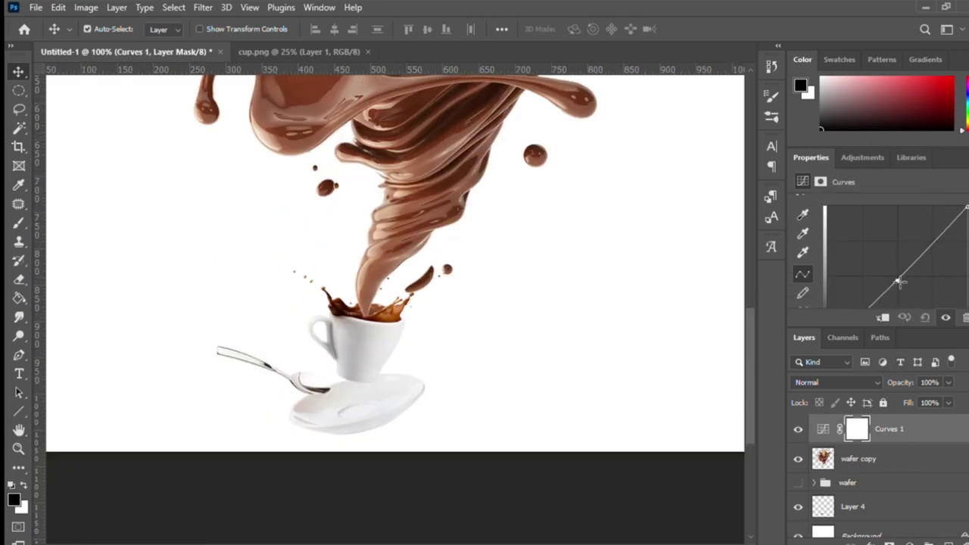
{"action": "left_click_drag", "start_coordinate": [898, 282], "coordinate": [907, 287]}
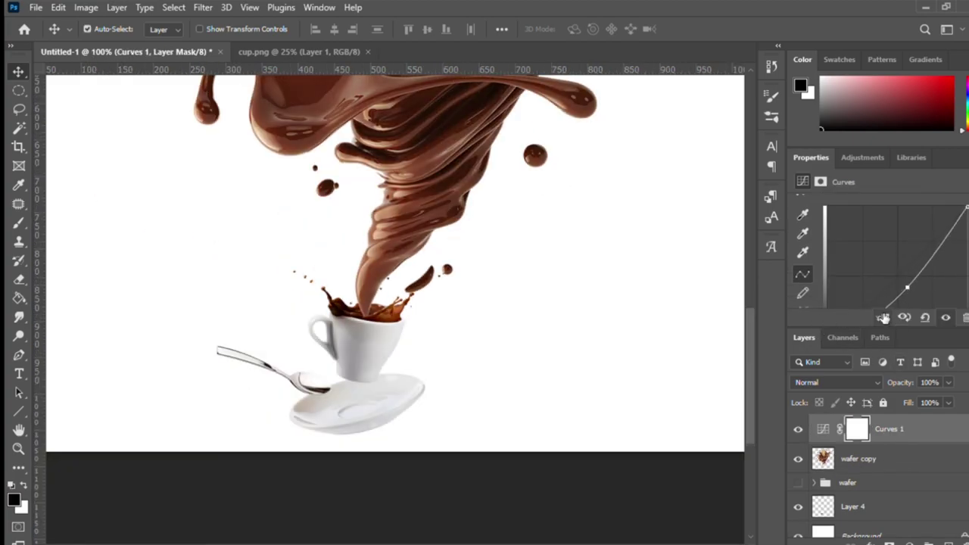
{"action": "left_click", "coordinate": [883, 317]}
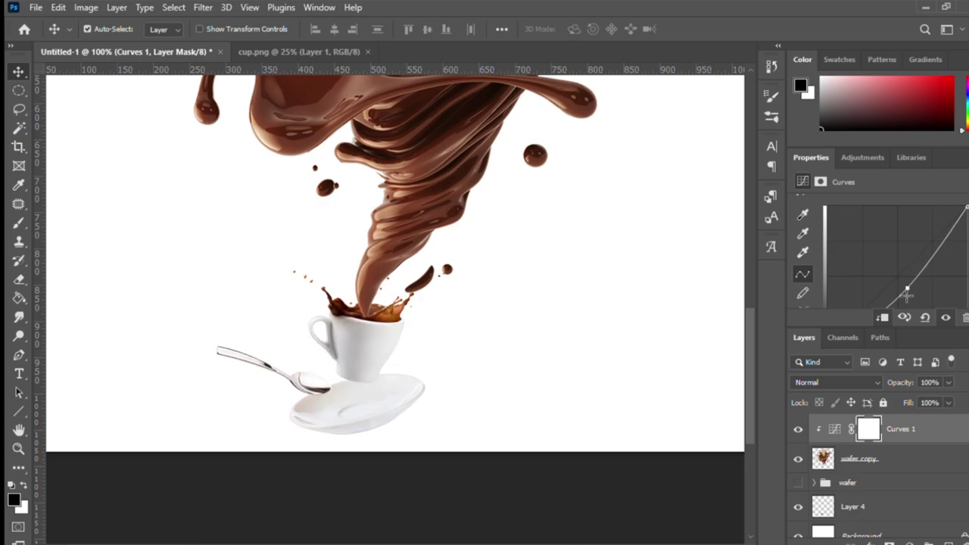
{"action": "left_click_drag", "start_coordinate": [907, 294], "coordinate": [916, 279]}
- Bend the curve down-right to darken the splash and wafer and add contrast
{"action": "key", "text": "ctrl+minus"}
{"action": "key", "text": "ctrl+minus"}
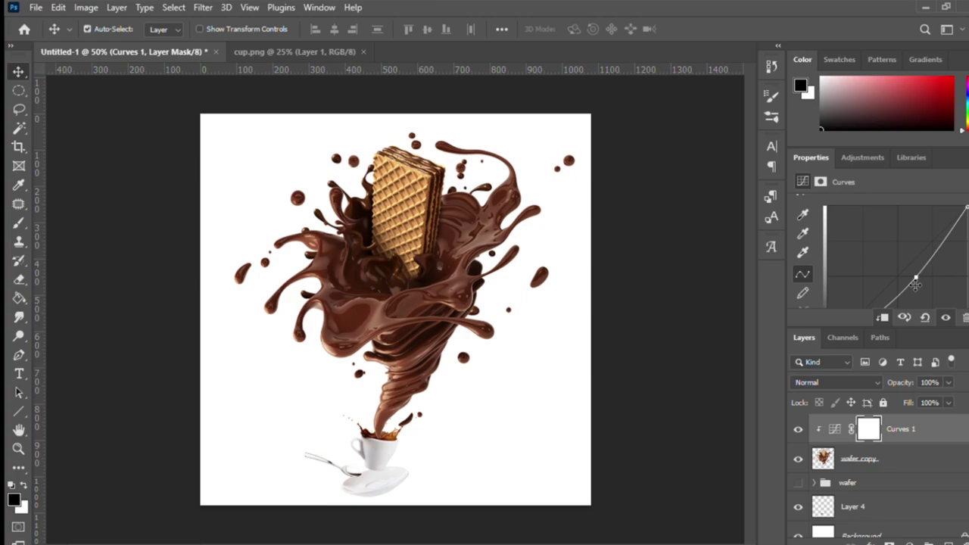
{"action": "scroll", "coordinate": [912, 292], "scroll_direction": "down", "scroll_amount": 1}
{"action": "scroll", "coordinate": [908, 280], "scroll_direction": "down", "scroll_amount": 1}
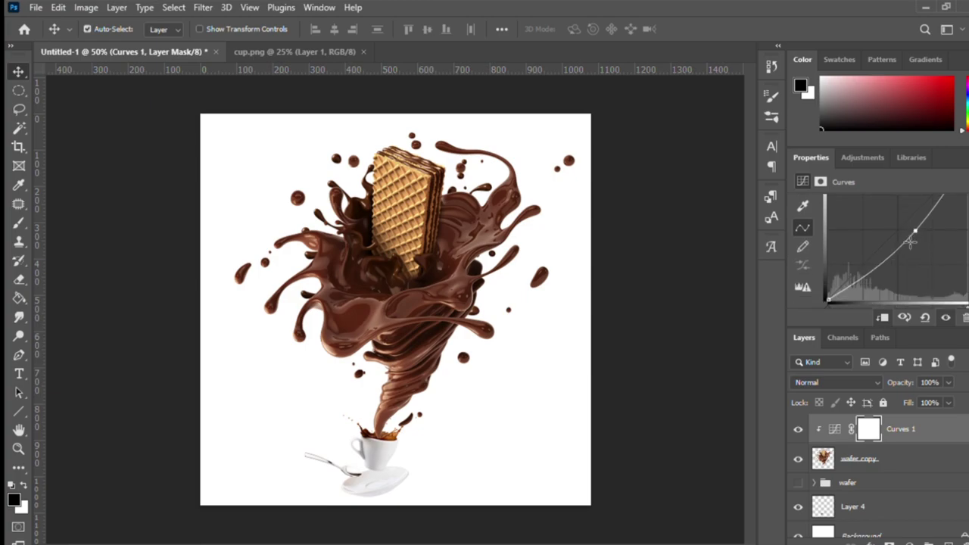
{"action": "mouse_move", "coordinate": [907, 245]}
{"action": "left_mouse_down"}
{"action": "mouse_move", "coordinate": [920, 262]}
{"action": "mouse_move", "coordinate": [894, 258]}
{"action": "left_mouse_up"}
{"action": "scroll", "coordinate": [415, 356], "scroll_direction": "up", "scroll_amount": 1}
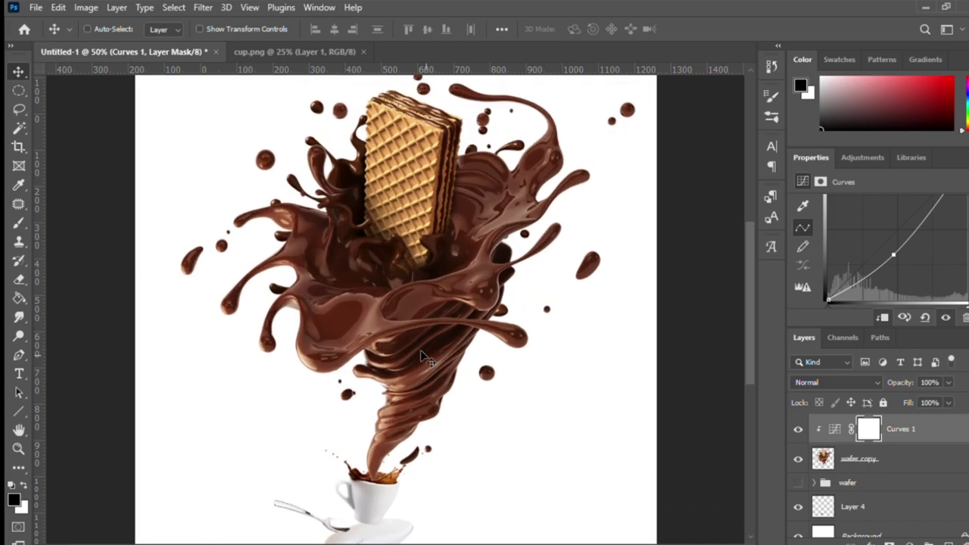
{"action": "scroll", "coordinate": [409, 372], "scroll_direction": "up", "scroll_amount": 1}
{"action": "scroll", "coordinate": [403, 394], "scroll_direction": "up", "scroll_amount": 1}
{"action": "scroll", "coordinate": [394, 390], "scroll_direction": "up", "scroll_amount": 1}
{"action": "scroll", "coordinate": [394, 390], "scroll_direction": "up", "scroll_amount": 1}
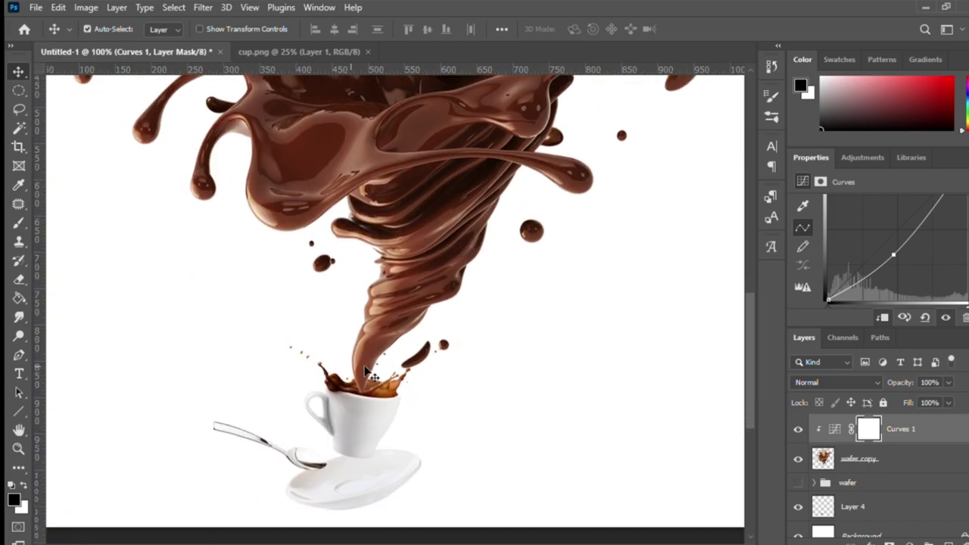
{"action": "scroll", "coordinate": [371, 374], "scroll_direction": "up", "scroll_amount": 1}
- Add empty Layer 5 above Curves 1 and place the kitchen-table photo onto the canvas
{"action": "key", "text": "ctrl+shift+alt+n"}
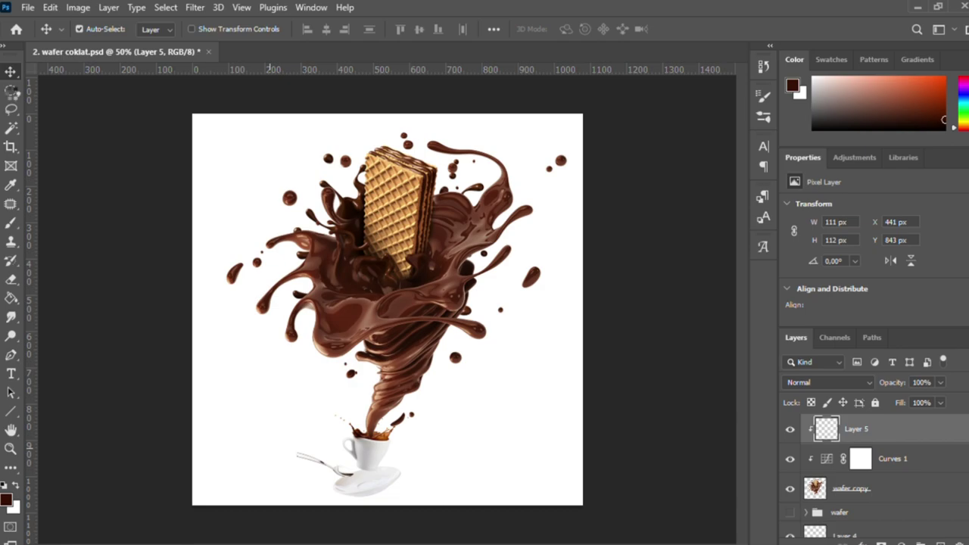
{"action": "key", "text": "ctrl+t"}
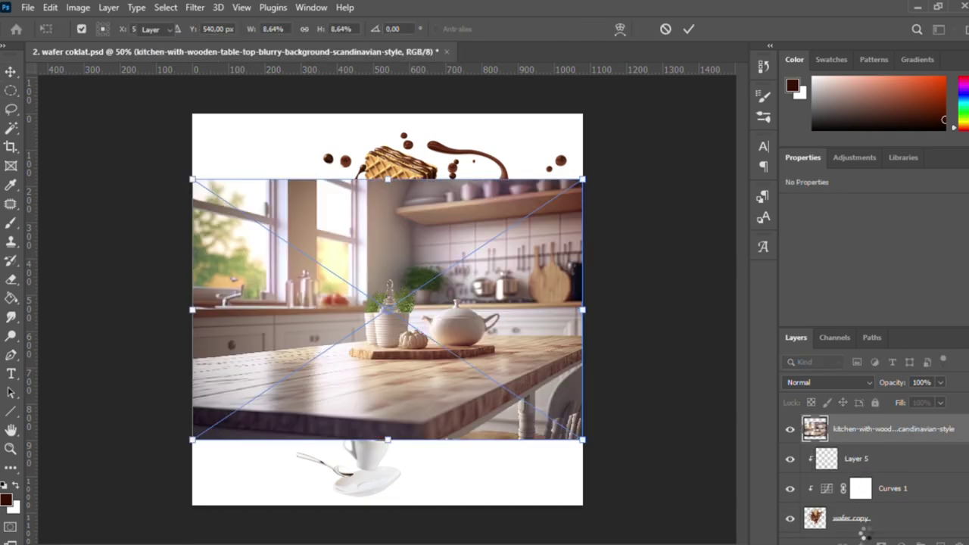
- Place the kitchen photo and move its layer to just above Background
{"action": "key", "text": "Return"}
{"action": "scroll", "coordinate": [860, 523], "scroll_direction": "down", "scroll_amount": 2}
{"action": "scroll", "coordinate": [859, 515], "scroll_direction": "down", "scroll_amount": 1}
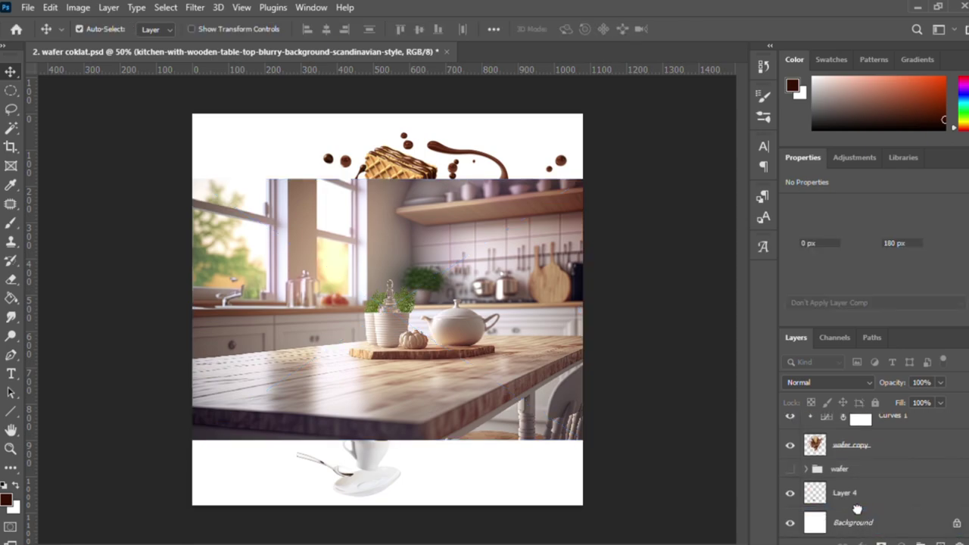
{"action": "left_click_drag", "start_coordinate": [858, 509], "coordinate": [854, 508]}
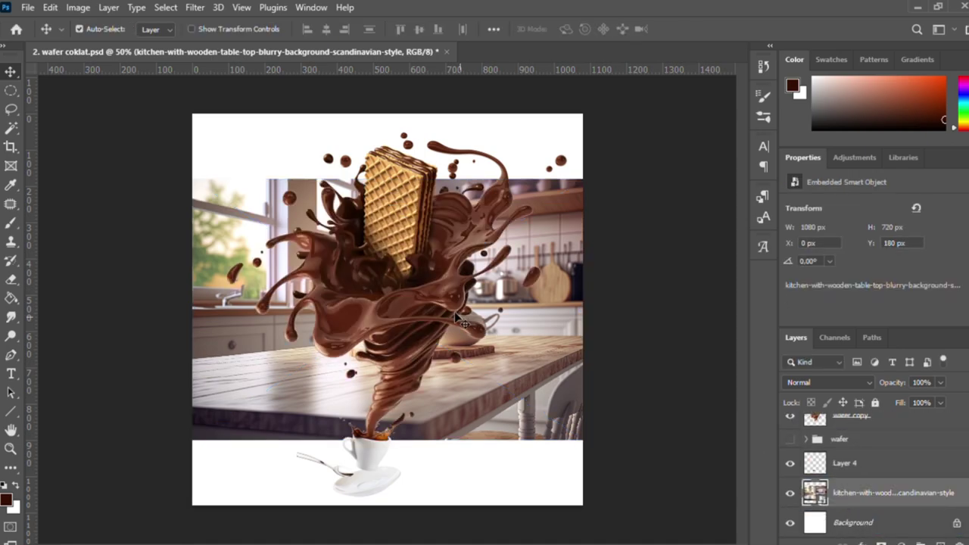
- Scale the kitchen photo up to 1664×1110 px so it fills the canvas
{"action": "key", "text": "ctrl+t"}
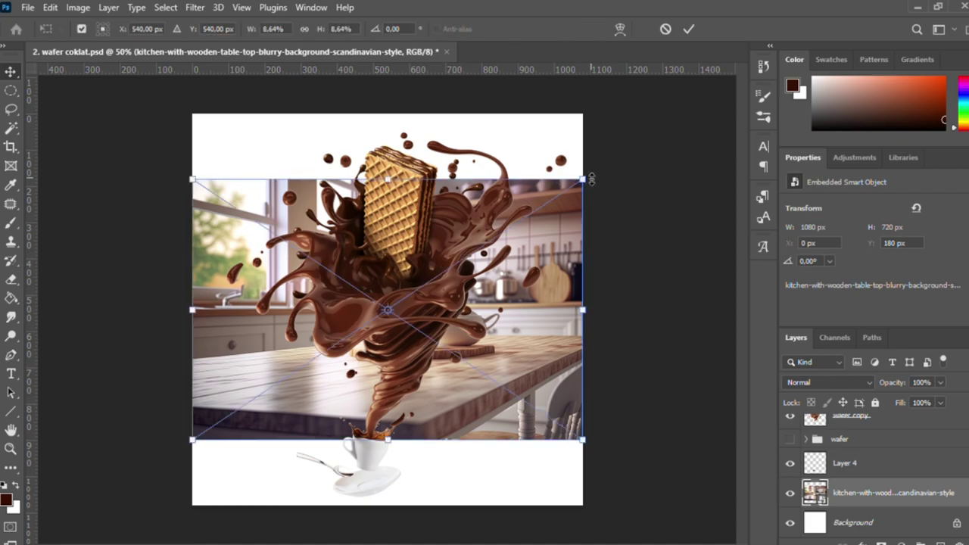
{"action": "left_click_drag", "start_coordinate": [583, 179], "coordinate": [738, 76]}
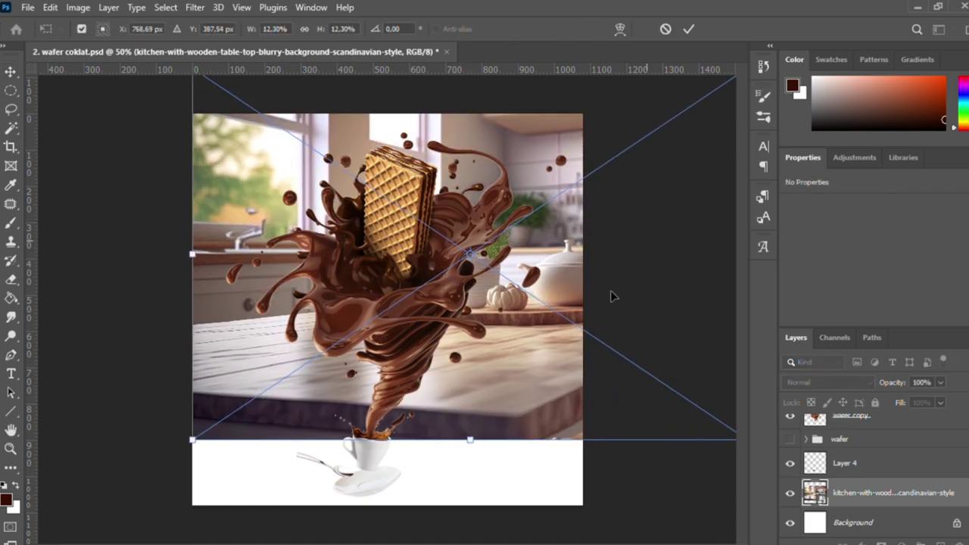
{"action": "left_click_drag", "start_coordinate": [612, 296], "coordinate": [601, 307]}
{"action": "left_click_drag", "start_coordinate": [706, 134], "coordinate": [748, 101]}
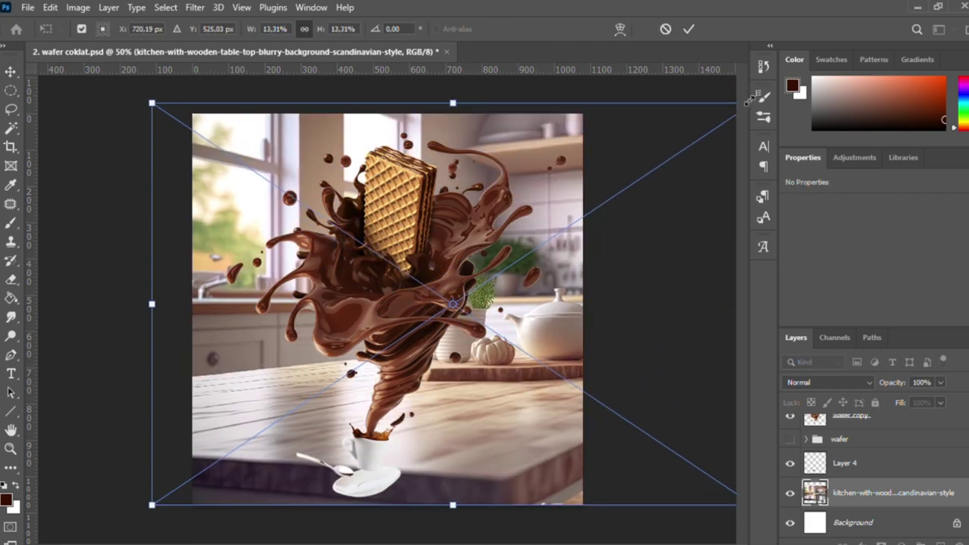
{"action": "left_click_drag", "start_coordinate": [628, 218], "coordinate": [626, 223]}
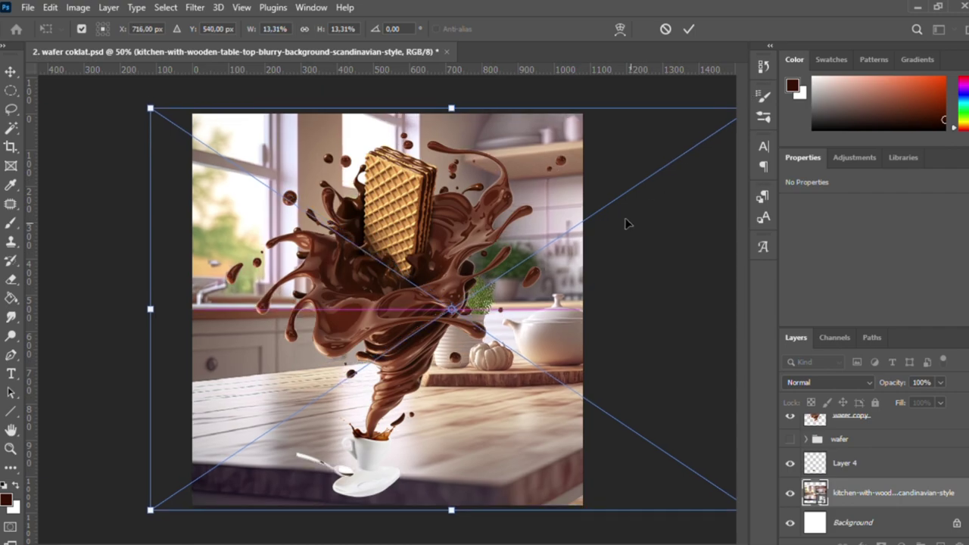
{"action": "key", "text": "Return"}
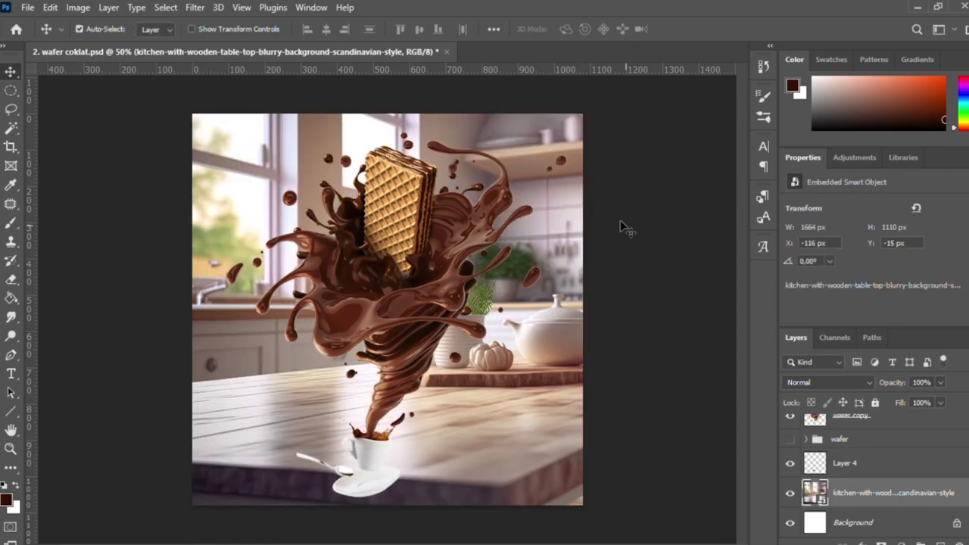
{"action": "scroll", "coordinate": [875, 468], "scroll_direction": "up", "scroll_amount": 3}
- Shrink the chocolate splash on Layer 5 to about 90% and shift it up-right
{"action": "left_click", "coordinate": [878, 431]}
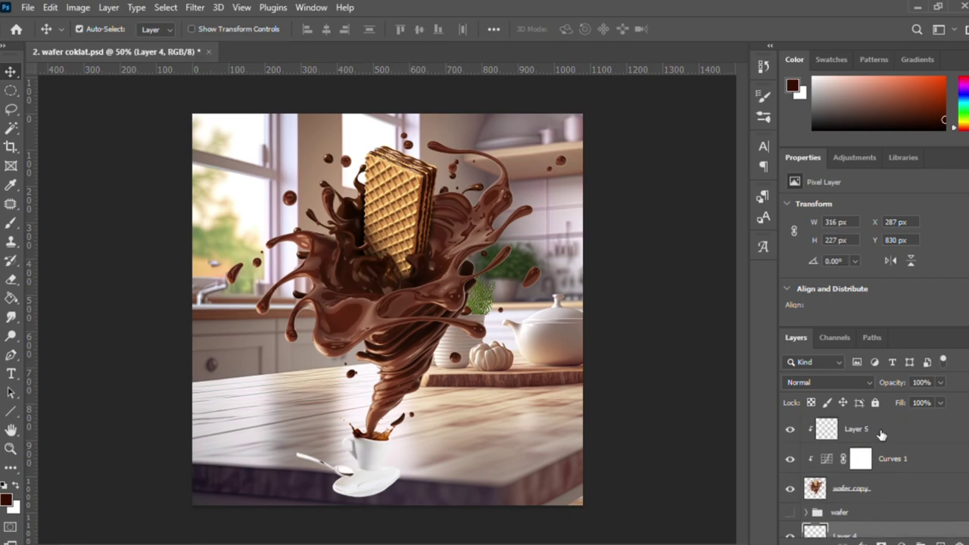
{"action": "key", "text": "ctrl+t"}
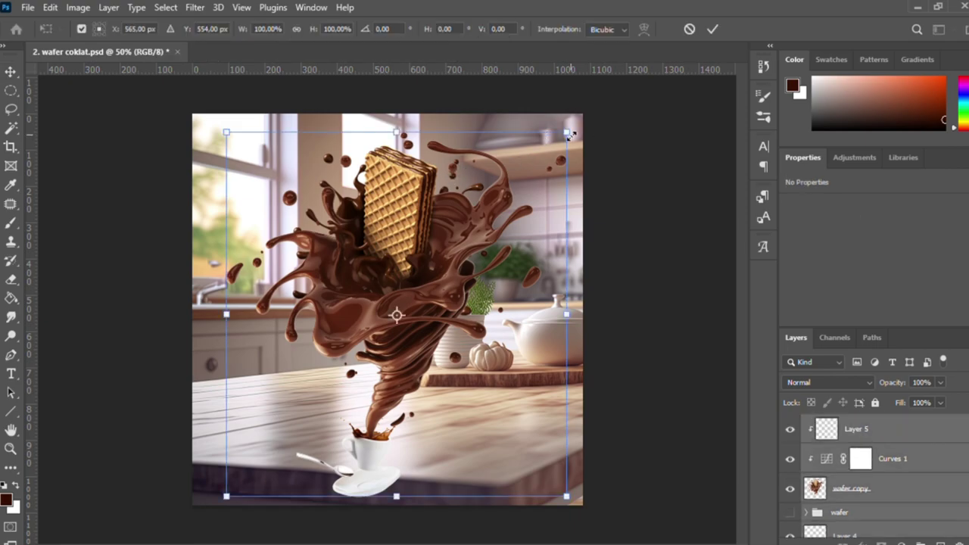
{"action": "left_click_drag", "start_coordinate": [570, 134], "coordinate": [549, 151]}
{"action": "left_click_drag", "start_coordinate": [392, 272], "coordinate": [413, 231]}
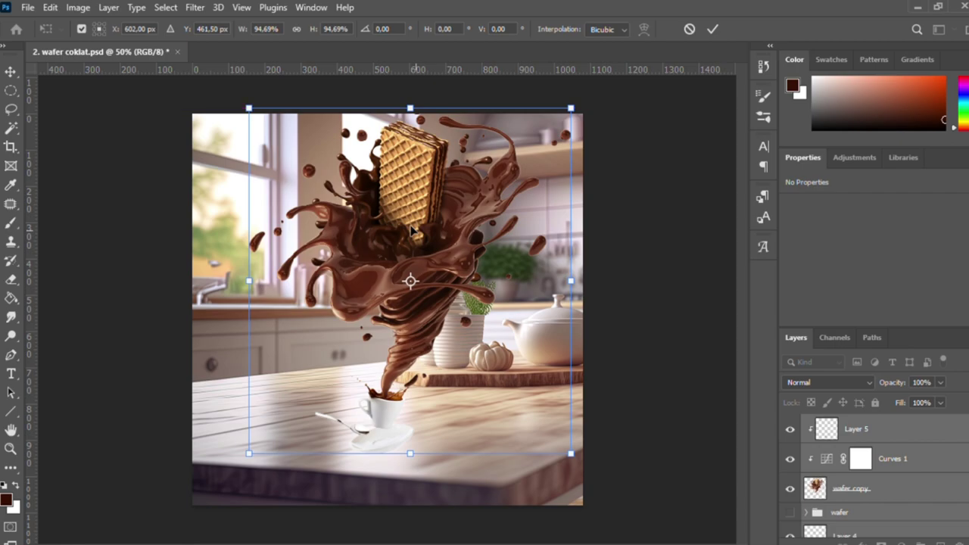
{"action": "left_click_drag", "start_coordinate": [572, 112], "coordinate": [557, 131]}
{"action": "type", "text": "580"}
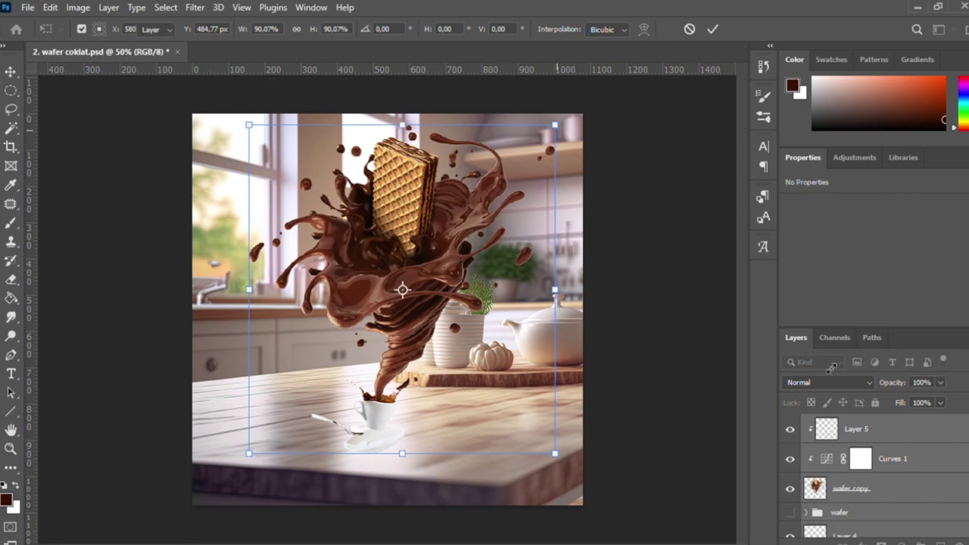
{"action": "key", "text": "Return"}
- Enlarge the cup on Layer 4 to about 157%, move it left, and shift the kitchen backdrop left
{"action": "left_click", "coordinate": [861, 528]}
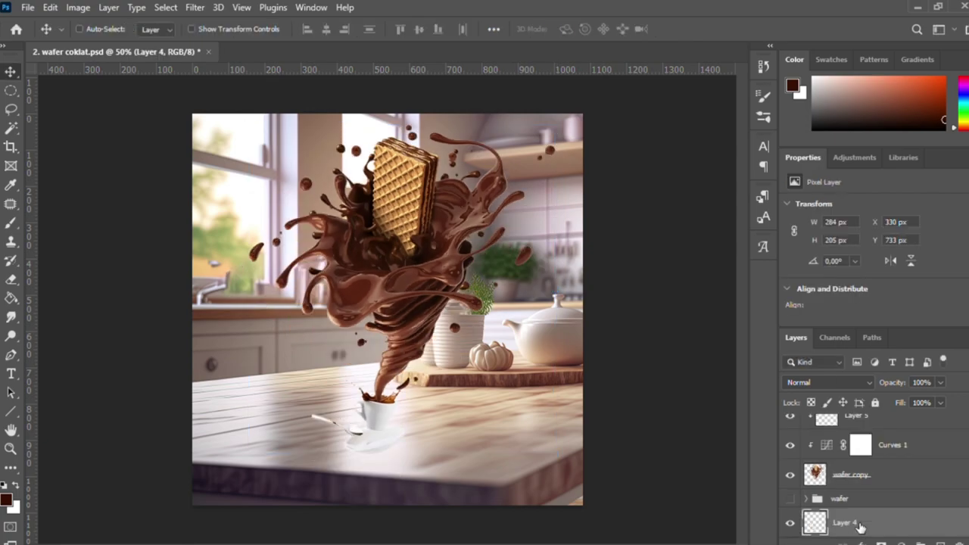
{"action": "key", "text": "ctrl+t"}
{"action": "left_click_drag", "start_coordinate": [409, 383], "coordinate": [463, 343]}
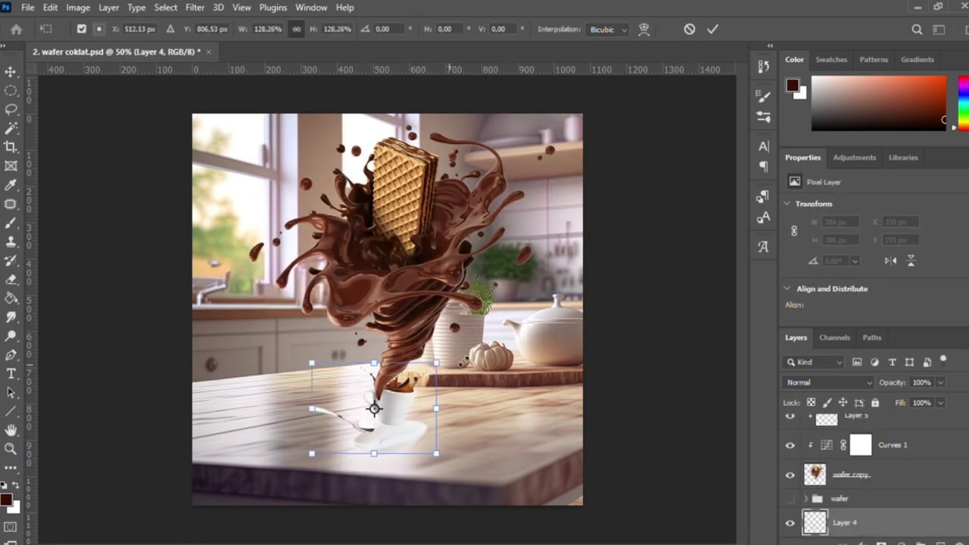
{"action": "mouse_move", "coordinate": [430, 396]}
{"action": "left_mouse_down"}
{"action": "mouse_move", "coordinate": [399, 397]}
{"action": "mouse_move", "coordinate": [409, 396]}
{"action": "mouse_move", "coordinate": [386, 419]}
{"action": "left_mouse_up"}
{"action": "key", "text": "Return"}
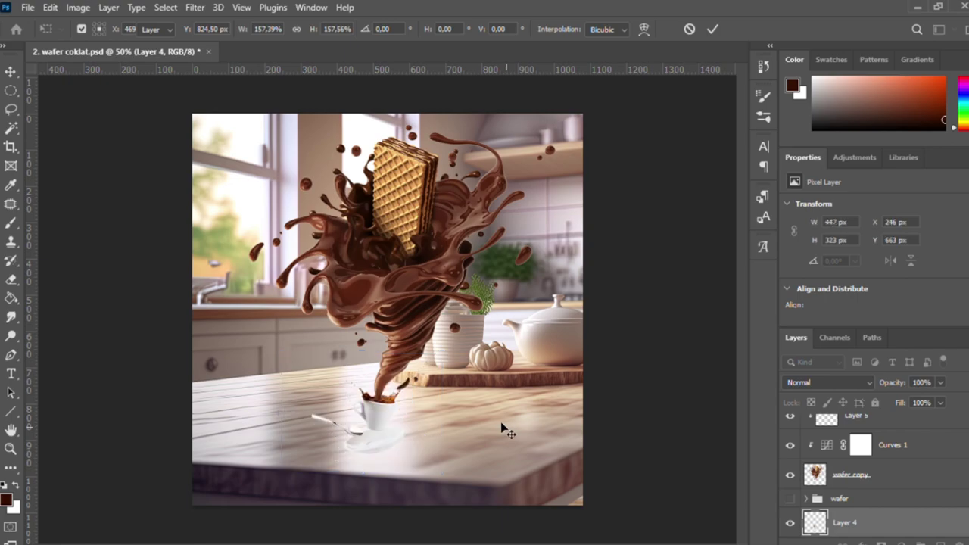
{"action": "left_click", "coordinate": [530, 433]}
{"action": "mouse_move", "coordinate": [520, 471]}
{"action": "left_mouse_down"}
{"action": "mouse_move", "coordinate": [516, 464]}
{"action": "mouse_move", "coordinate": [541, 458]}
{"action": "left_mouse_up"}
- Transform the selected splash layers together, nudging them right to X 593 px, Y 437 px
{"action": "scroll", "coordinate": [857, 465], "scroll_direction": "up", "scroll_amount": 1}
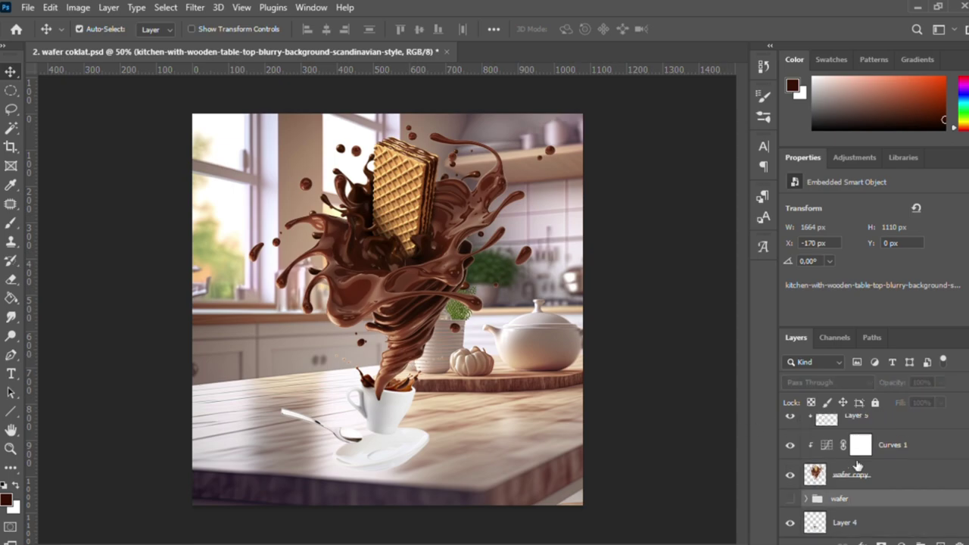
{"action": "left_click", "coordinate": [859, 455]}
{"action": "key", "text": "ctrl+shift+alt+n"}
{"action": "left_click", "coordinate": [857, 429], "text": "ctrl"}
{"action": "key", "text": "ctrl+t"}
{"action": "key", "text": "ctrl+plus"}
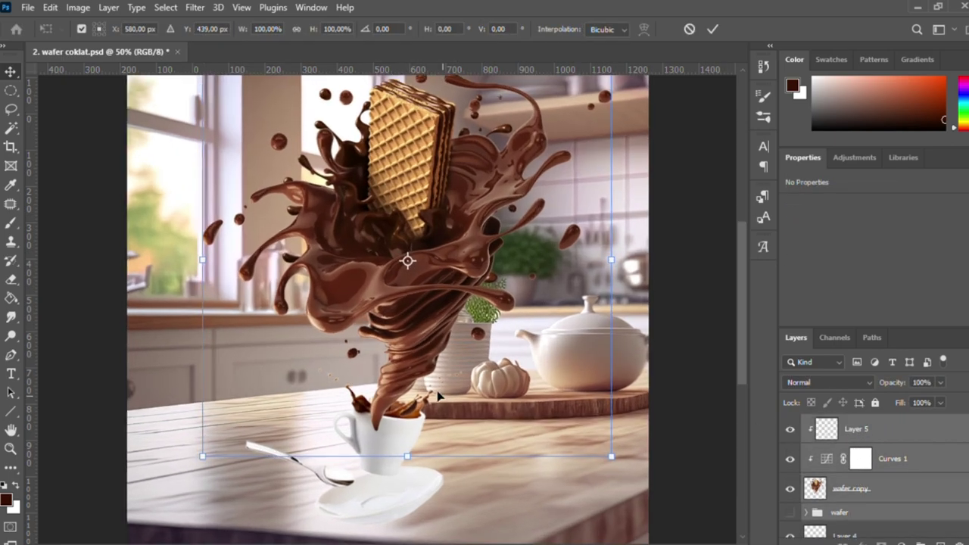
{"action": "scroll", "coordinate": [393, 417], "scroll_direction": "up", "scroll_amount": 1}
{"action": "scroll", "coordinate": [393, 418], "scroll_direction": "down", "scroll_amount": 1}
{"action": "key", "text": "ctrl+plus"}
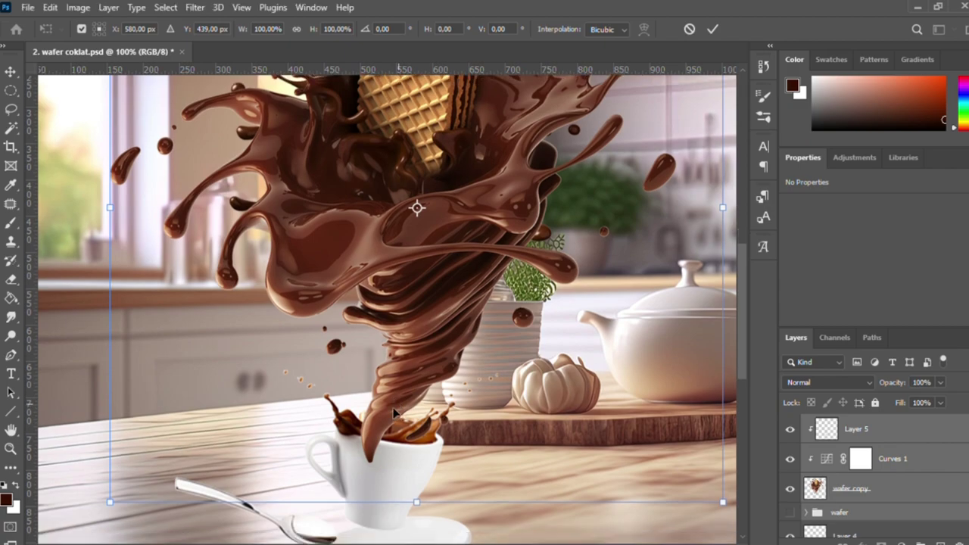
{"action": "left_click_drag", "start_coordinate": [393, 417], "coordinate": [394, 373]}
{"action": "key", "text": "ctrl+minus"}
{"action": "key", "text": "ctrl+minus"}
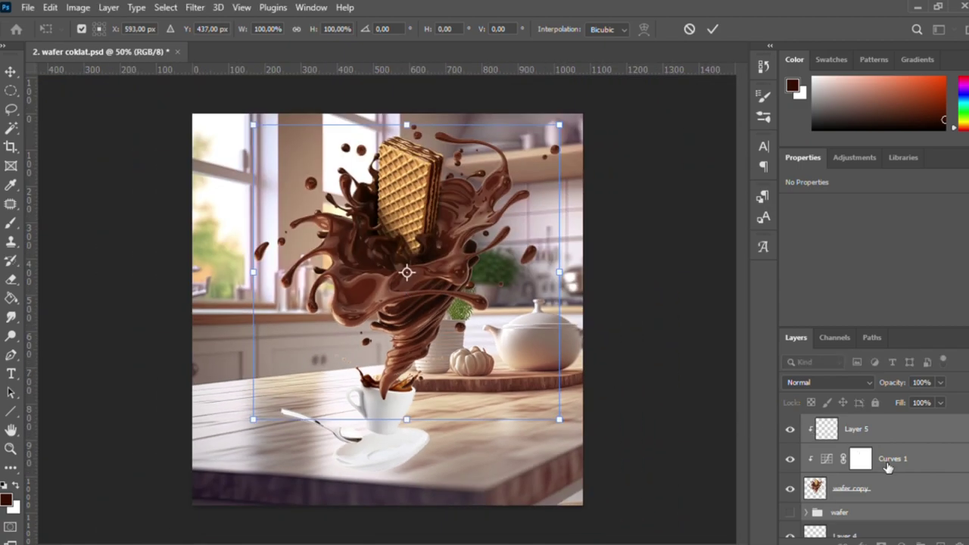
- Apply the splash position, group the splash layers into Group 1, and add a layer mask
{"action": "key", "text": "Return"}
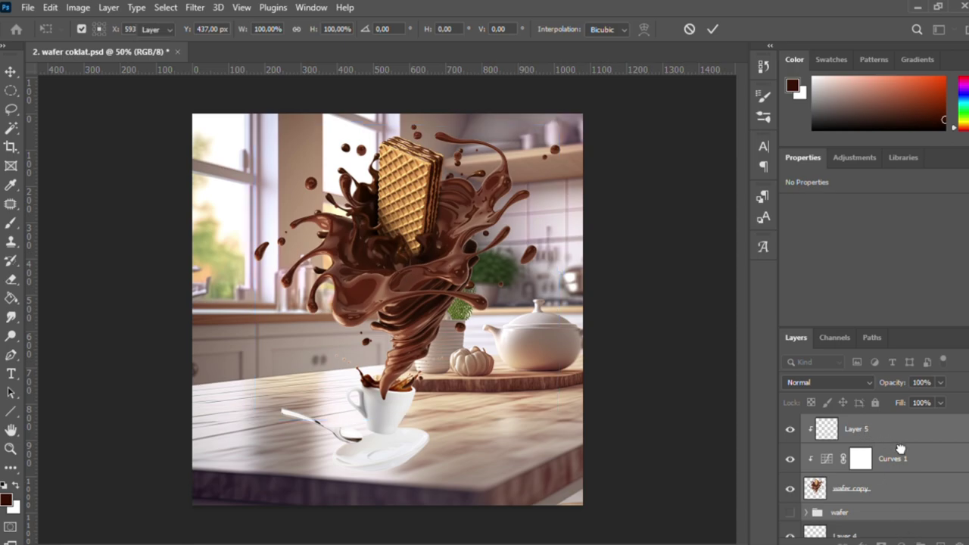
{"action": "scroll", "coordinate": [878, 486], "scroll_direction": "down", "scroll_amount": 2}
{"action": "scroll", "coordinate": [878, 486], "scroll_direction": "up", "scroll_amount": 1}
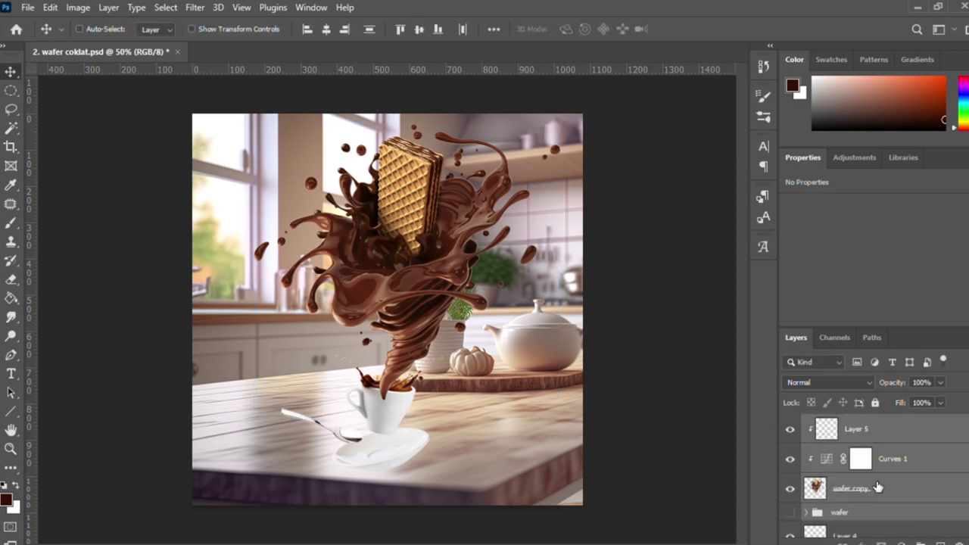
{"action": "key", "text": "ctrl+g"}
{"action": "left_click", "coordinate": [881, 542]}
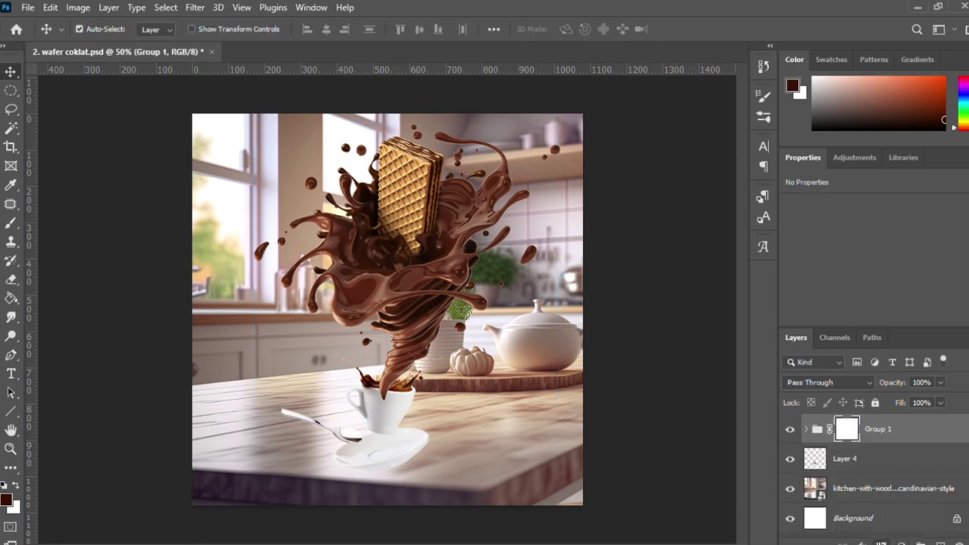
- Paint dark brown shading around the cup on Layer 5 inside Group 1
{"action": "left_click", "coordinate": [10, 224]}
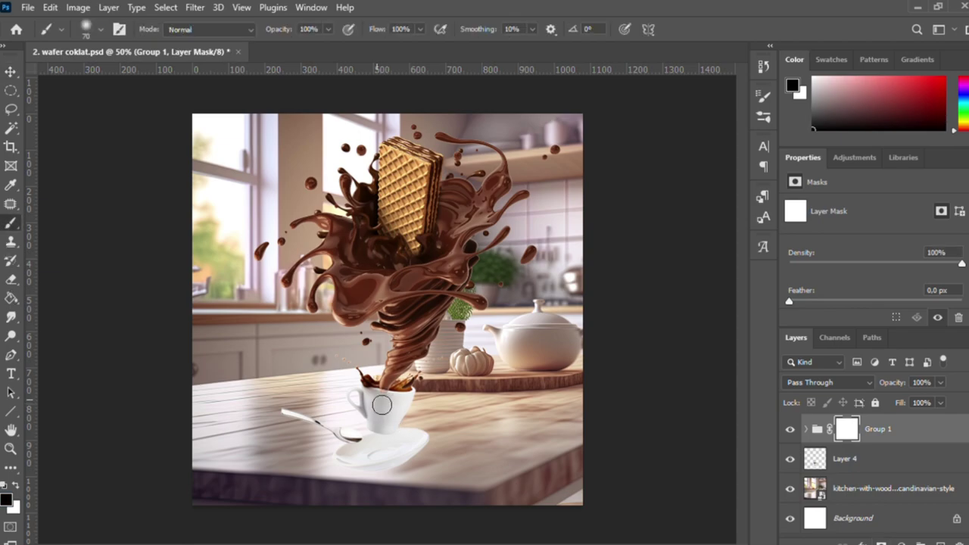
{"action": "scroll", "coordinate": [394, 430], "scroll_direction": "up", "scroll_amount": 1}
{"action": "scroll", "coordinate": [393, 430], "scroll_direction": "up", "scroll_amount": 2}
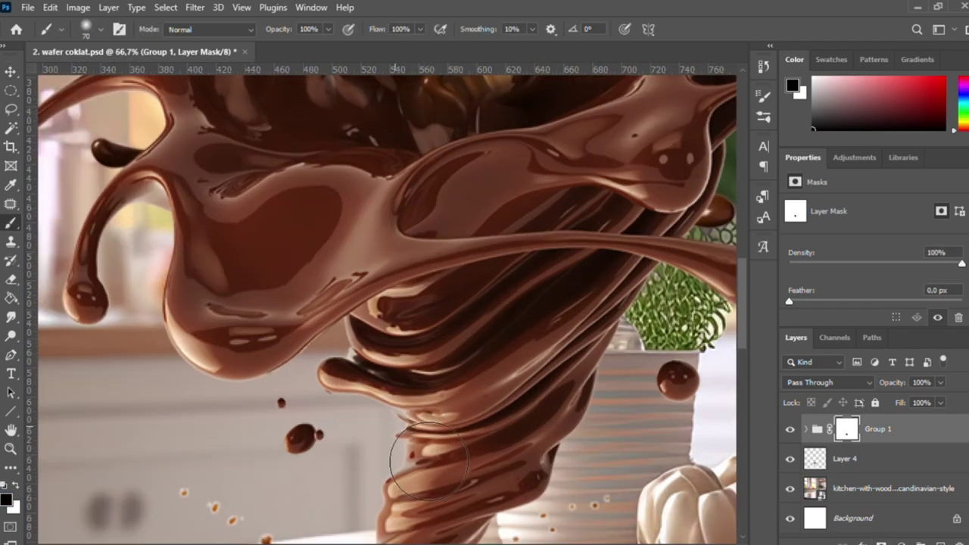
{"action": "scroll", "coordinate": [402, 454], "scroll_direction": "up", "scroll_amount": 1}
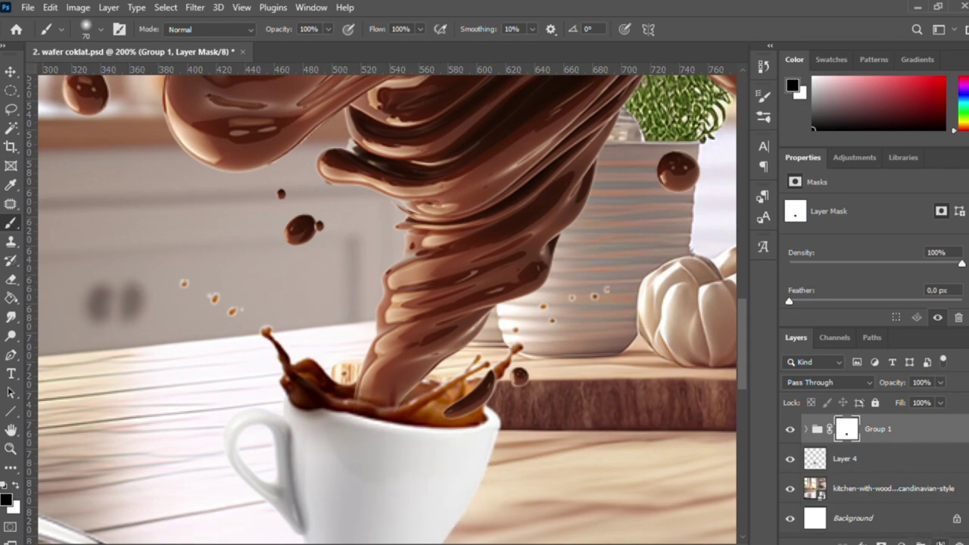
{"action": "left_click", "coordinate": [807, 430]}
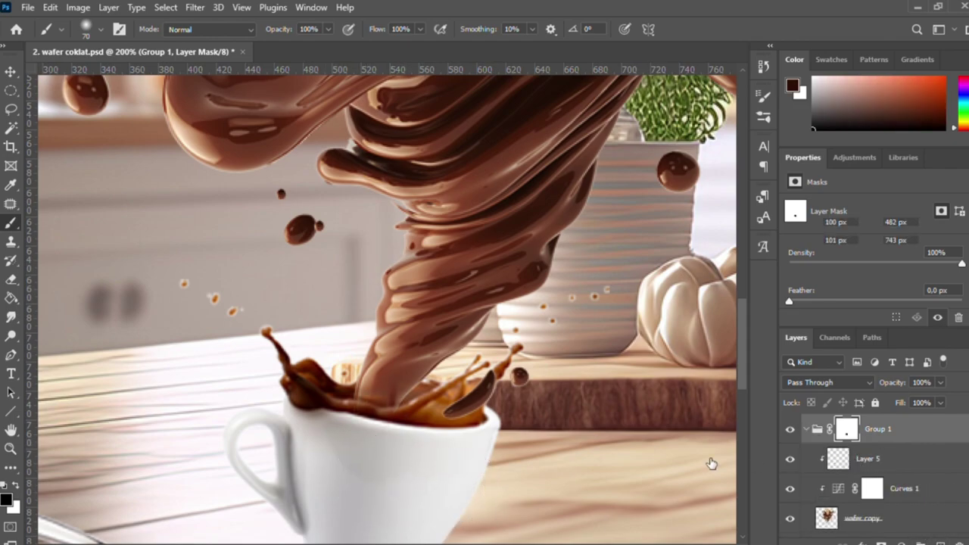
{"action": "left_click", "coordinate": [868, 458]}
{"action": "mouse_move", "coordinate": [447, 447]}
{"action": "left_mouse_down"}
{"action": "mouse_move", "coordinate": [411, 465]}
{"action": "mouse_move", "coordinate": [552, 400]}
{"action": "mouse_move", "coordinate": [454, 505]}
{"action": "left_mouse_up"}
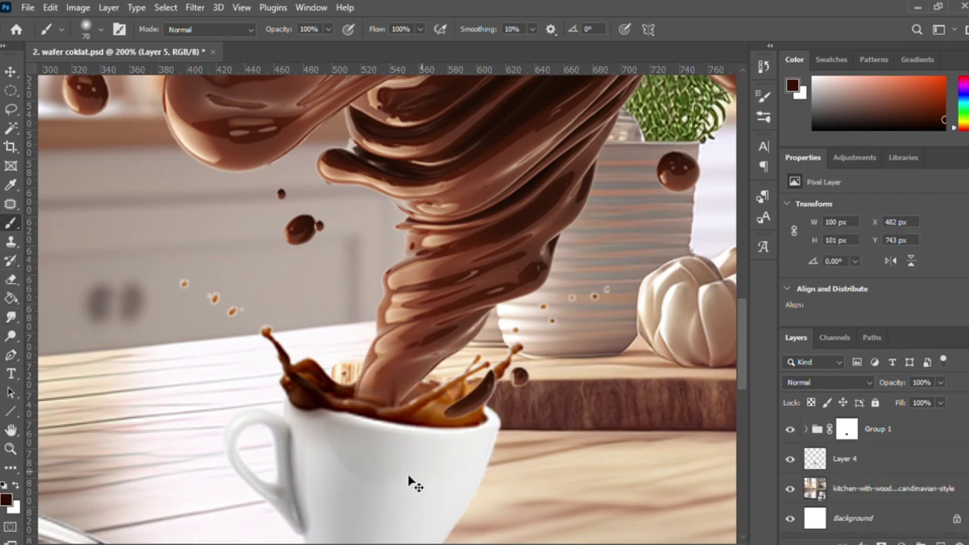
- With a smaller brush, darken the chocolate splash along the cup rim on Layer 5
{"action": "left_click", "coordinate": [870, 460]}
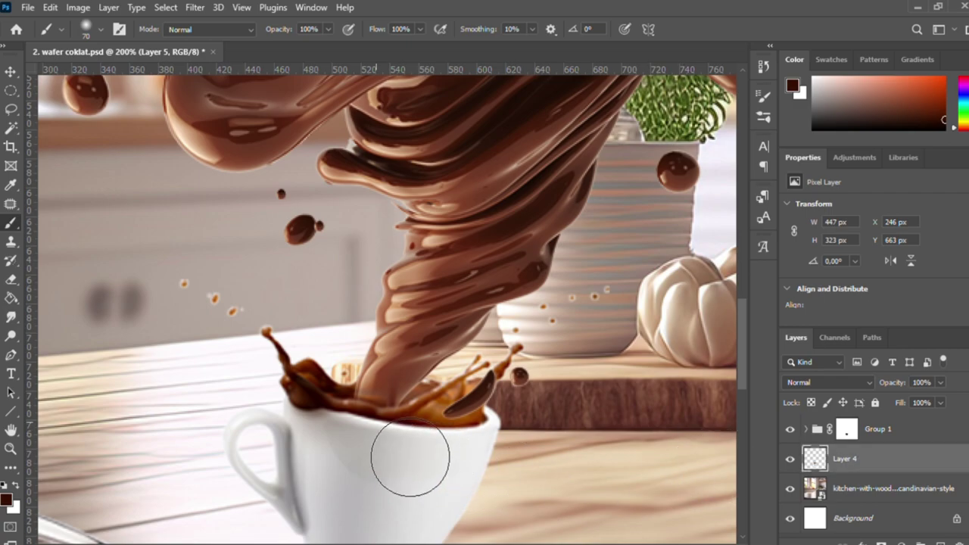
{"action": "key", "text": "bracketleft"}
{"action": "key", "text": "bracketleft"}
{"action": "key", "text": "bracketleft"}
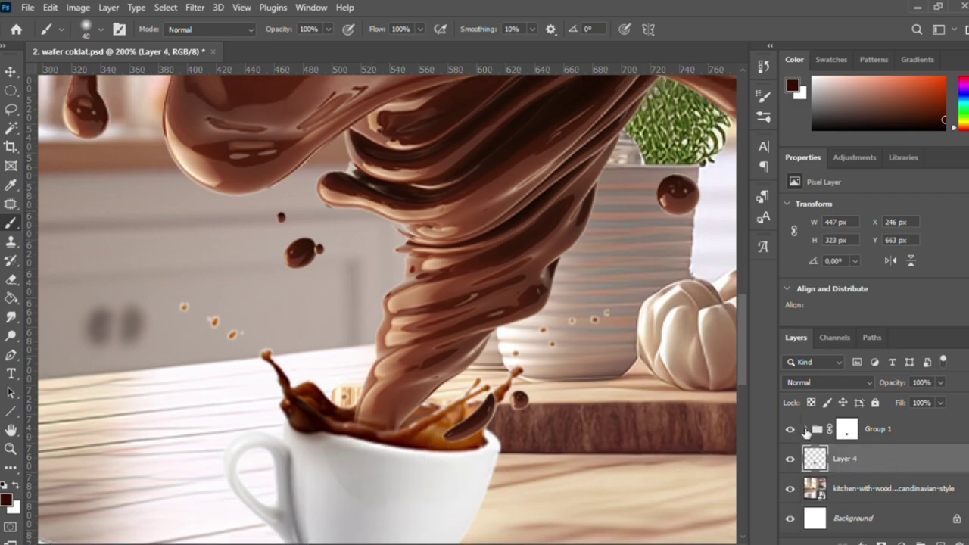
{"action": "left_click", "coordinate": [807, 430]}
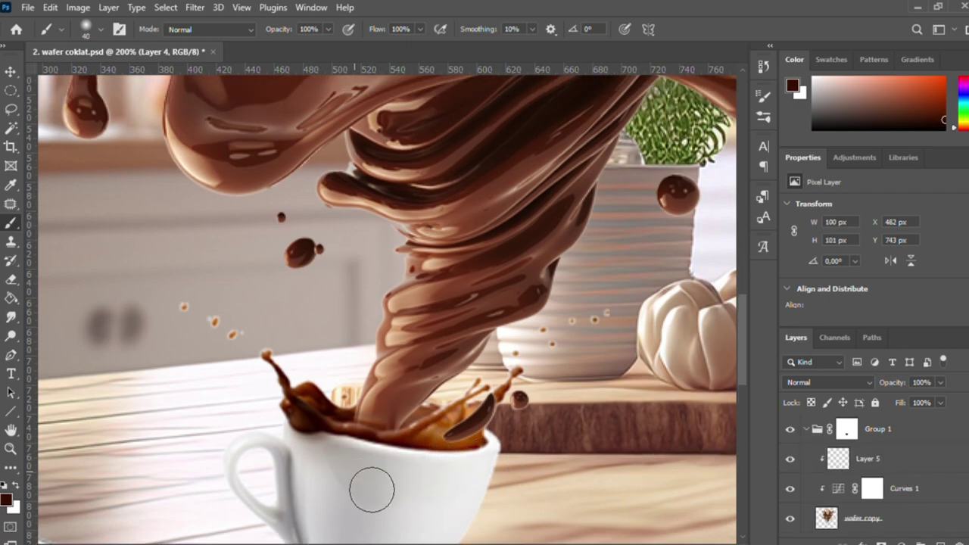
{"action": "mouse_move", "coordinate": [396, 444]}
{"action": "left_mouse_down"}
{"action": "mouse_move", "coordinate": [439, 421]}
{"action": "mouse_move", "coordinate": [404, 444]}
{"action": "left_mouse_up"}
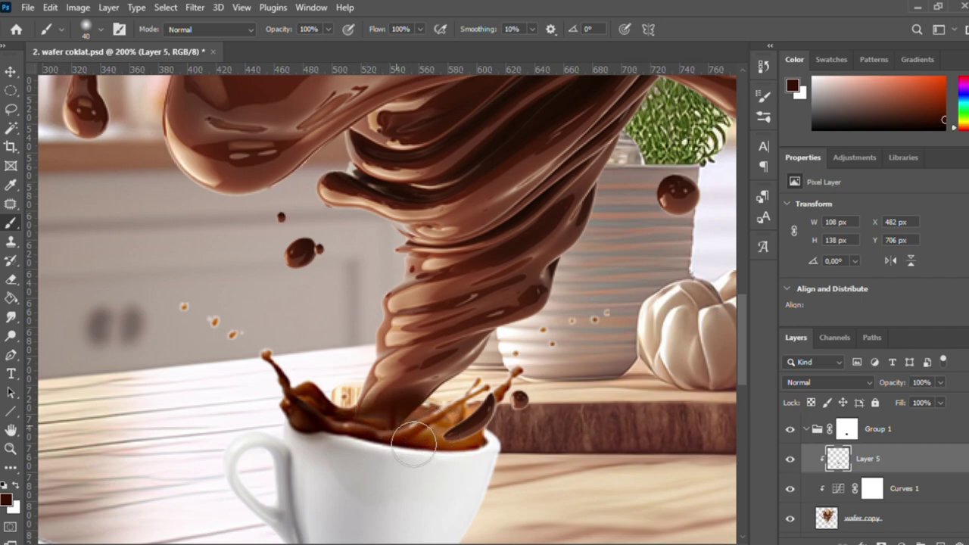
{"action": "key", "text": "bracketleft"}
{"action": "key", "text": "bracketleft"}
{"action": "left_click_drag", "start_coordinate": [455, 394], "coordinate": [477, 350]}
{"action": "left_click_drag", "start_coordinate": [447, 383], "coordinate": [514, 342]}
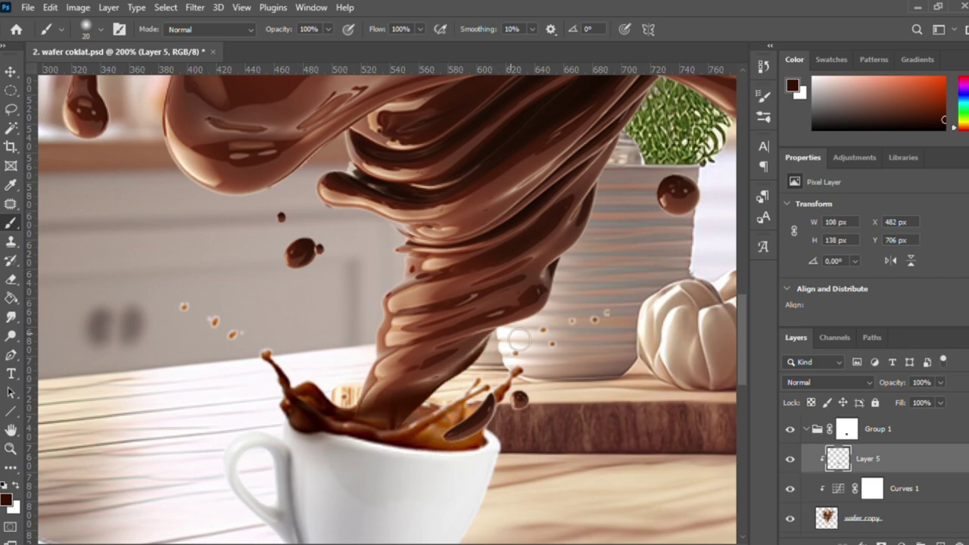
{"action": "left_click_drag", "start_coordinate": [391, 429], "coordinate": [421, 432]}
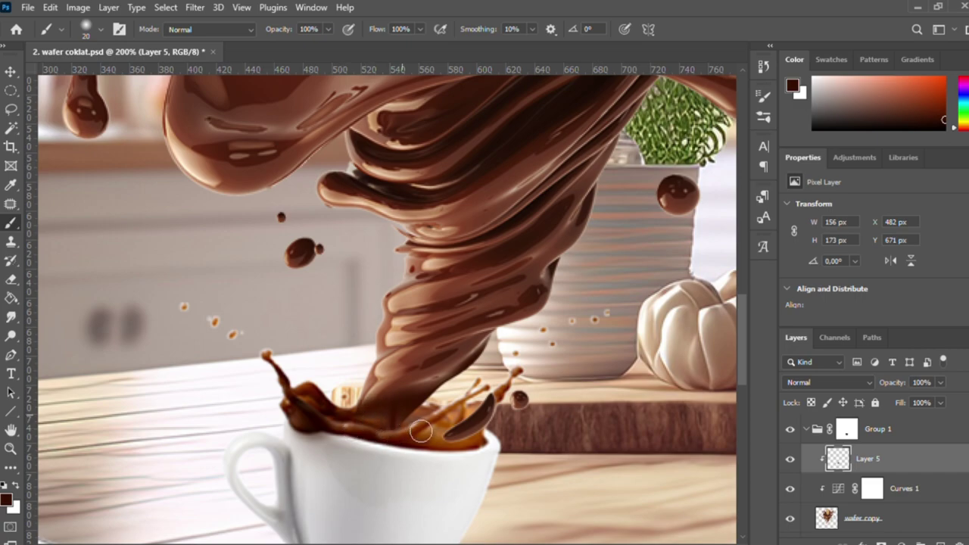
- Select the wafer copy layer with the Move tool
{"action": "left_click", "coordinate": [11, 71]}
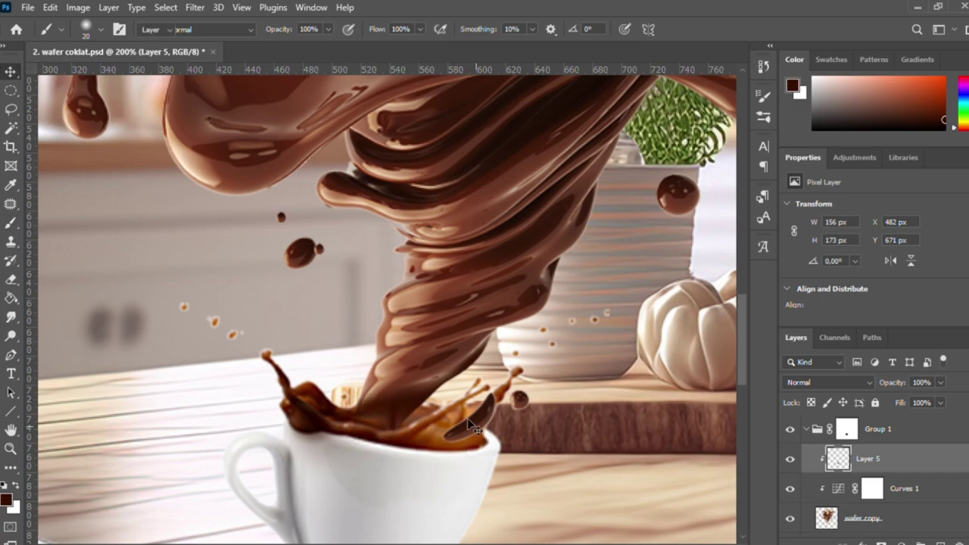
{"action": "left_click", "coordinate": [467, 418]}
{"action": "scroll", "coordinate": [472, 424], "scroll_direction": "down", "scroll_amount": 2}
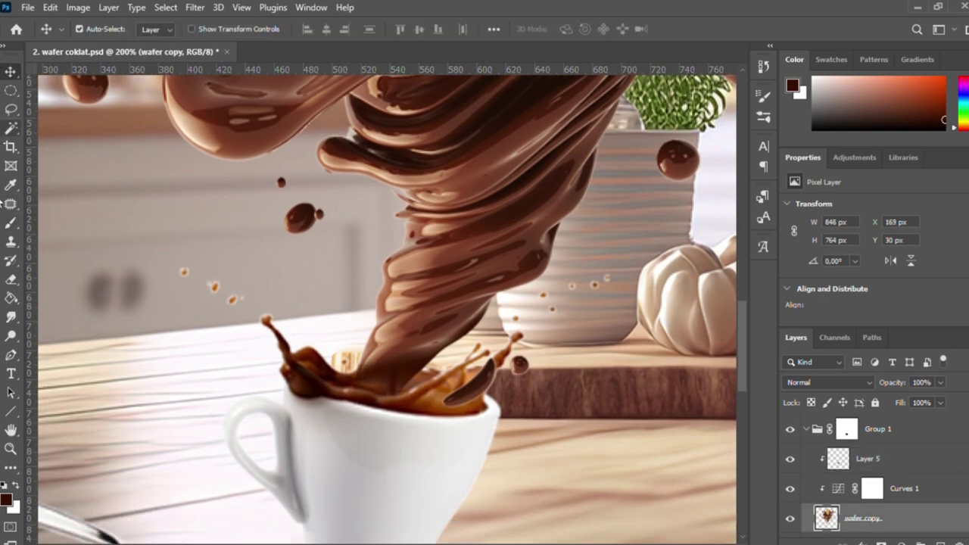
- Mask the wafer copy layer, painting out the splash near the cup rim, then view at 50%
{"action": "key", "text": "i"}
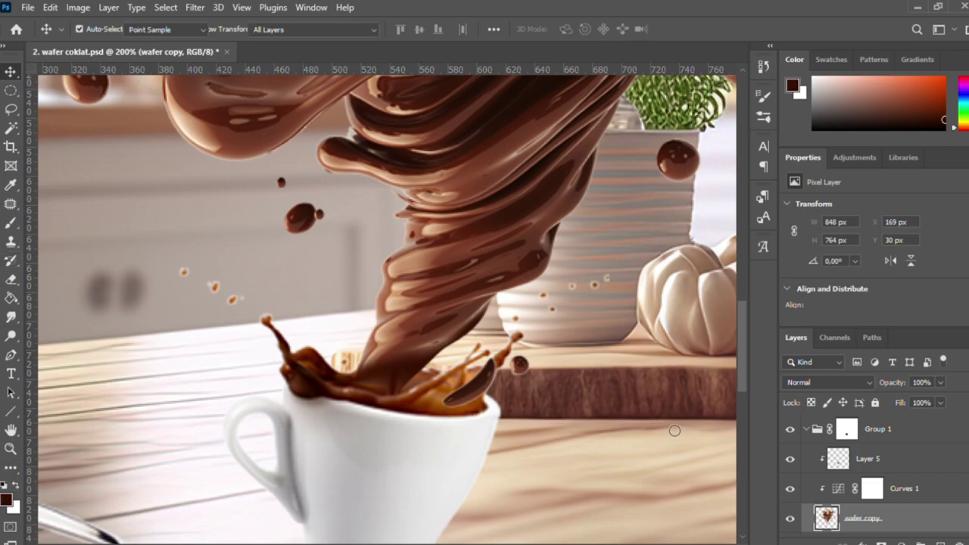
{"action": "key", "text": "v"}
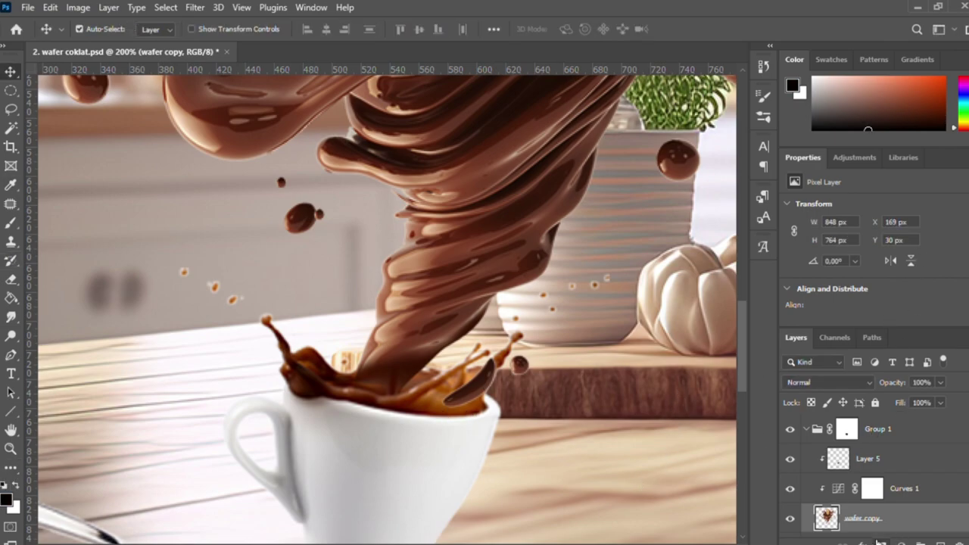
{"action": "left_click", "coordinate": [878, 542]}
{"action": "left_click", "coordinate": [11, 223]}
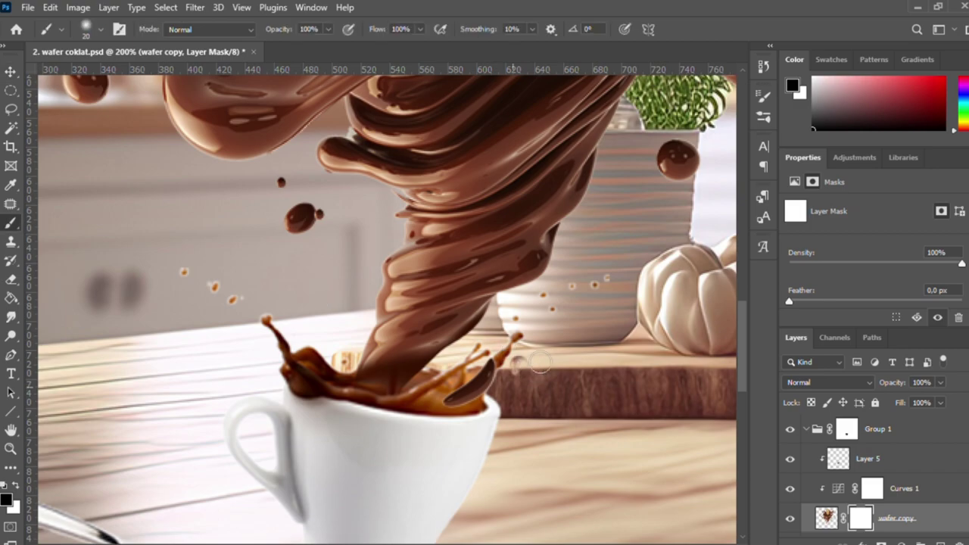
{"action": "left_click_drag", "start_coordinate": [539, 362], "coordinate": [452, 422]}
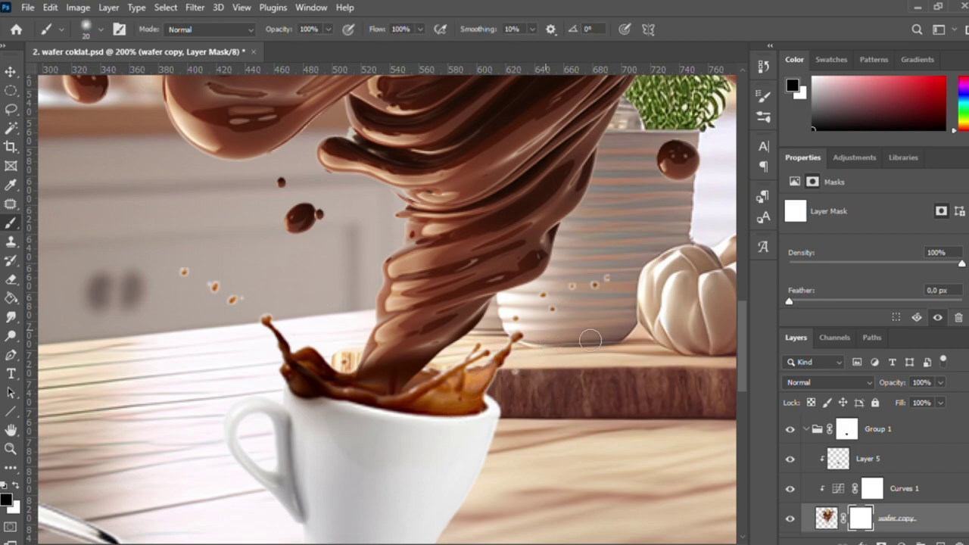
{"action": "left_click", "coordinate": [9, 71]}
{"action": "scroll", "coordinate": [250, 216], "scroll_direction": "down", "scroll_amount": 5}
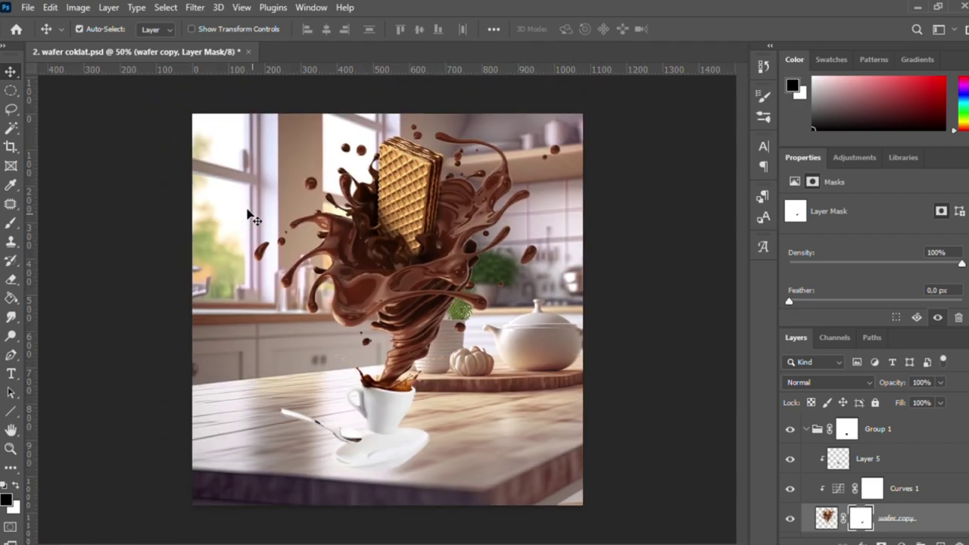
{"action": "scroll", "coordinate": [921, 479], "scroll_direction": "down", "scroll_amount": 3}
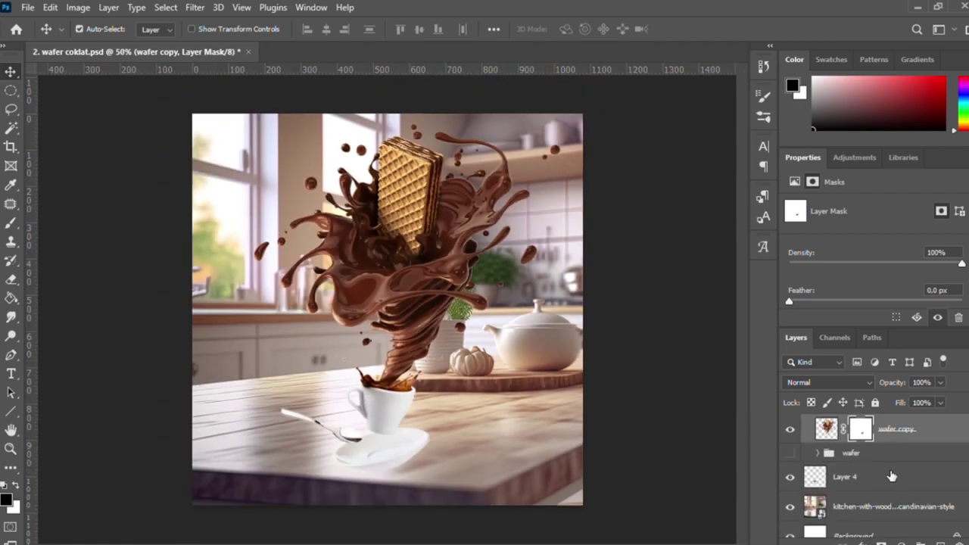
- Add a new layer above the kitchen photo with an oval selection under the saucer
{"action": "left_click", "coordinate": [892, 476]}
{"action": "left_click", "coordinate": [892, 506]}
{"action": "left_click", "coordinate": [939, 543]}
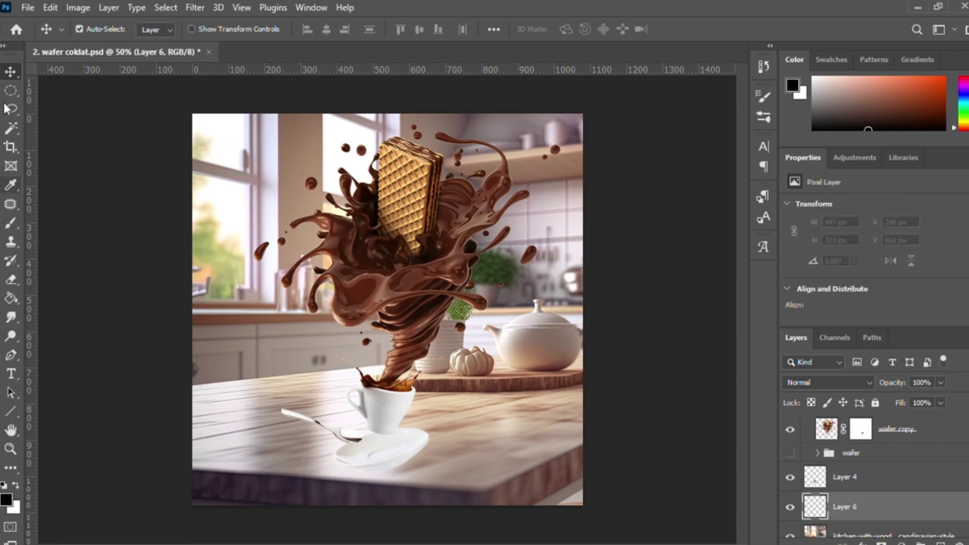
{"action": "left_click", "coordinate": [10, 90]}
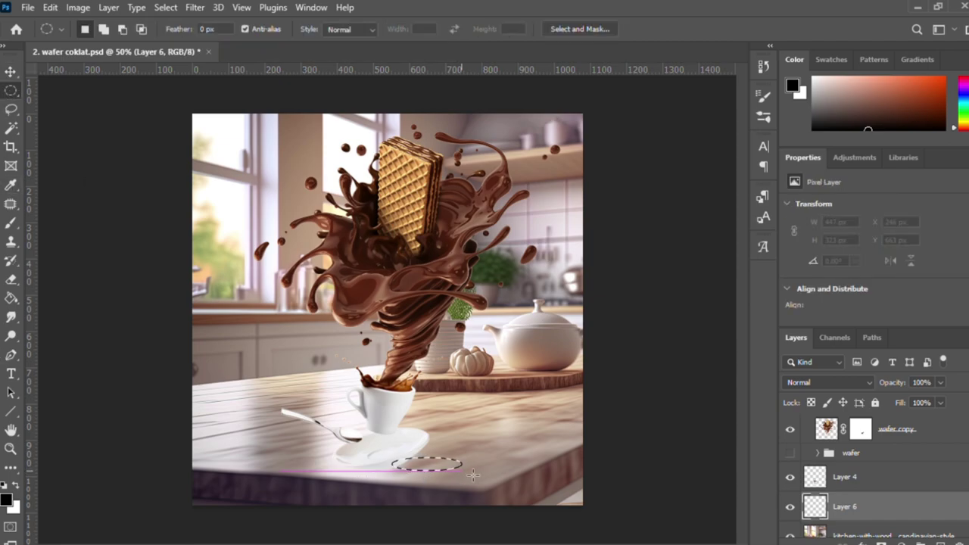
{"action": "left_click_drag", "start_coordinate": [394, 457], "coordinate": [475, 475]}
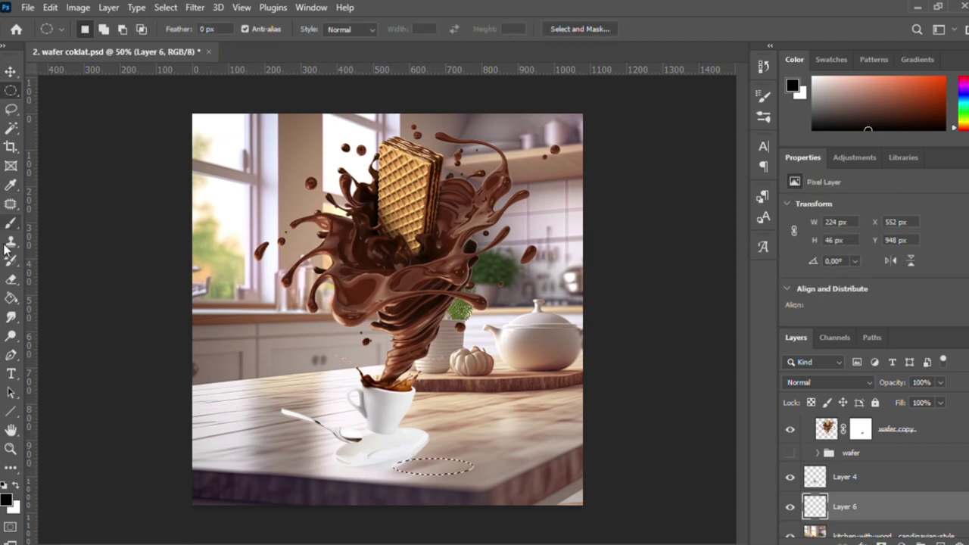
{"action": "left_click", "coordinate": [10, 298]}
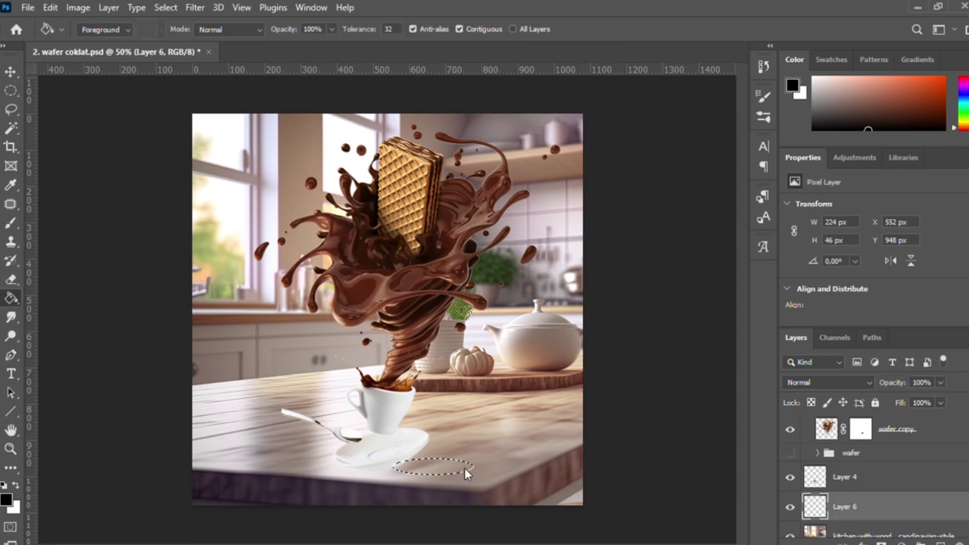
{"action": "key", "text": "b"}
{"action": "key", "text": "m"}
{"action": "left_click", "coordinate": [11, 223]}
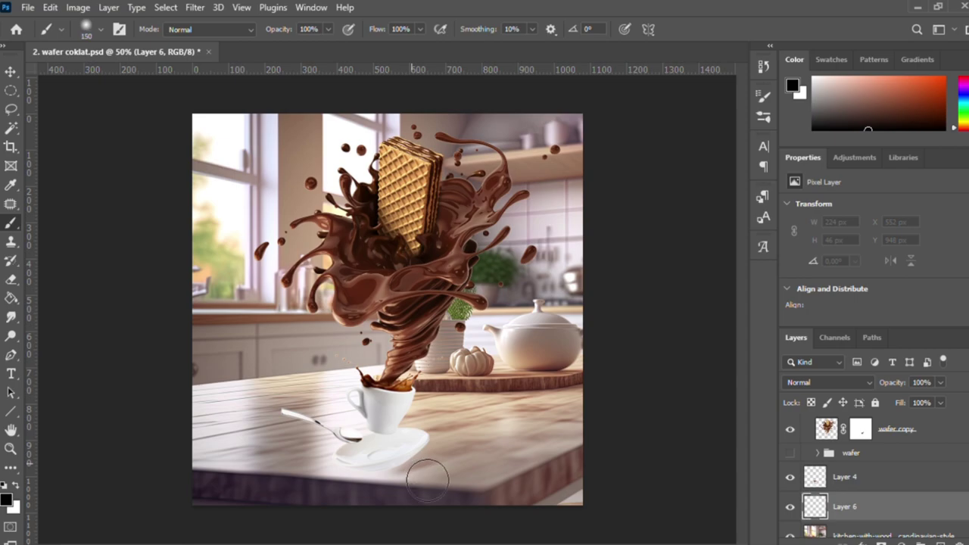
- Paint a soft black shadow under the saucer and tune the layer opacity from 30% upward
{"action": "left_click_drag", "start_coordinate": [382, 461], "coordinate": [443, 463]}
{"action": "key", "text": "ctrl+z"}
{"action": "key", "text": "bracketleft"}
{"action": "key", "text": "bracketleft"}
{"action": "key", "text": "bracketleft"}
{"action": "type", "text": "66"}
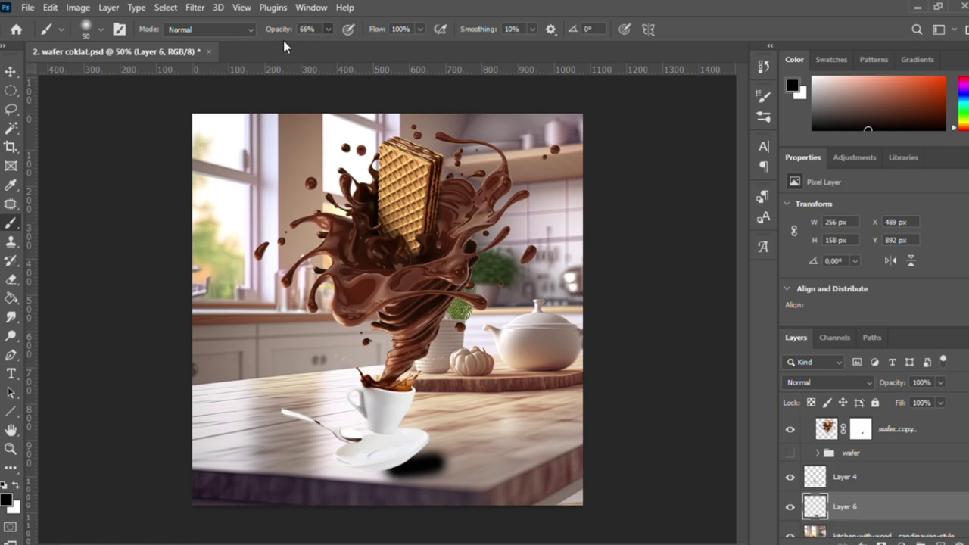
{"action": "key", "text": "4"}
{"action": "key", "text": "1"}
{"action": "left_click_drag", "start_coordinate": [902, 398], "coordinate": [890, 404]}
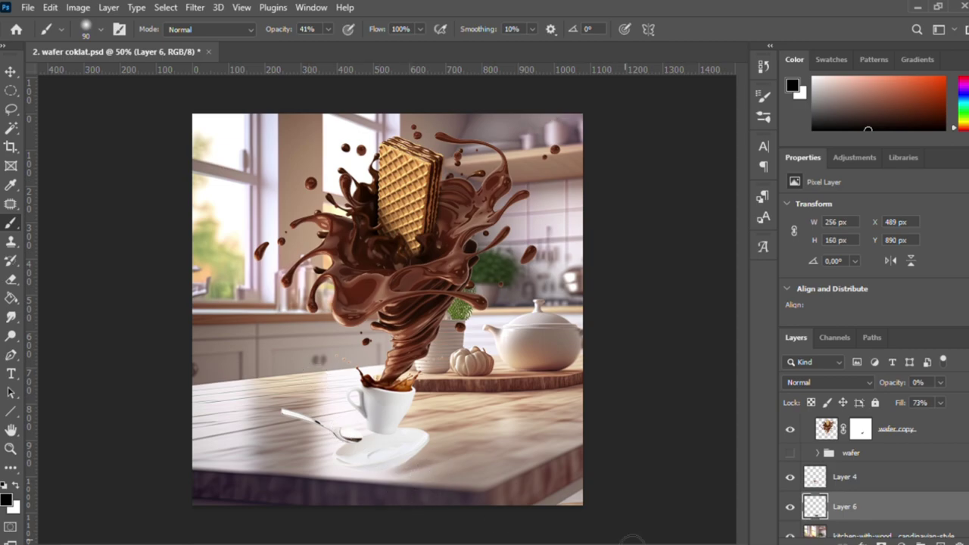
{"action": "left_click", "coordinate": [9, 71]}
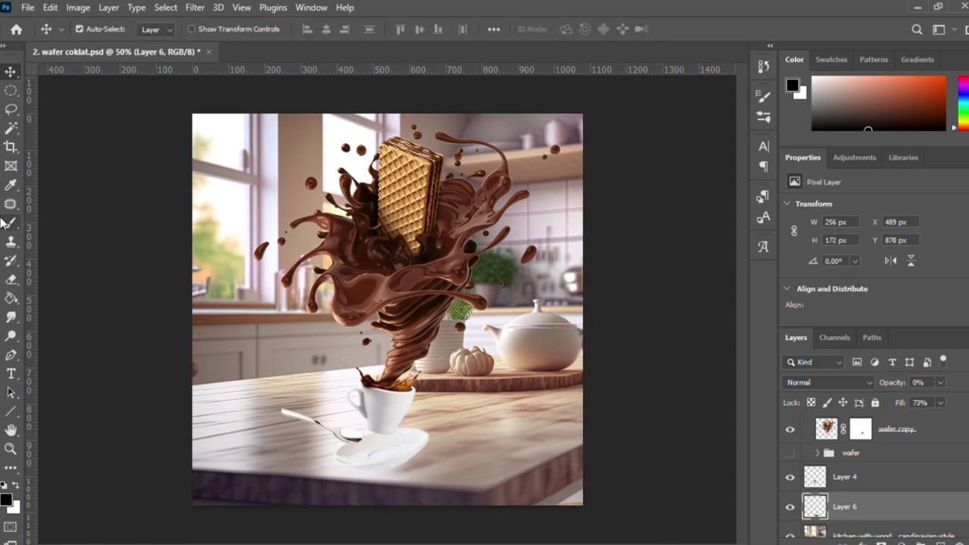
{"action": "key", "text": "b"}
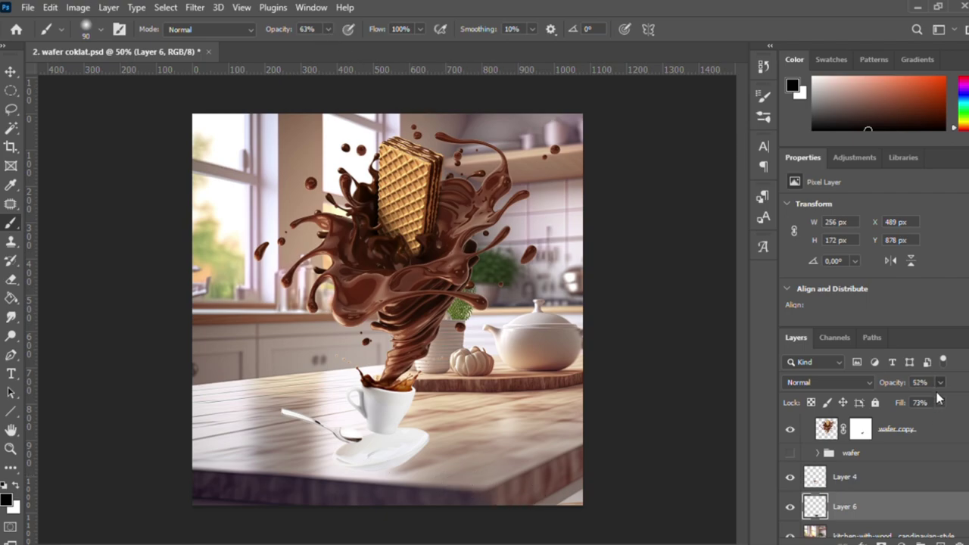
{"action": "left_click_drag", "start_coordinate": [939, 399], "coordinate": [967, 402]}
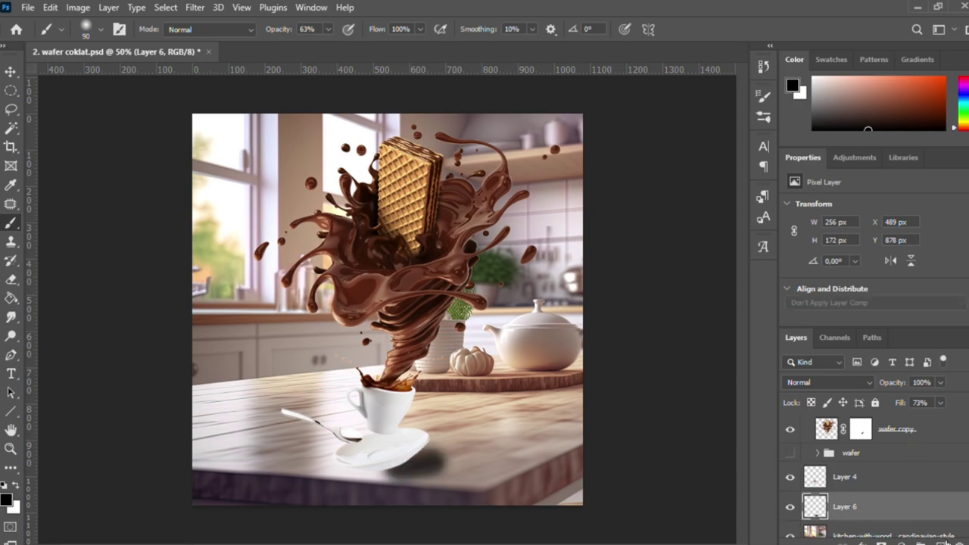
{"action": "left_click", "coordinate": [883, 530]}
- Delete the first shadow layer, Layer 6, and paint a soft shadow beside the saucer
{"action": "key", "text": "ctrl+shift+alt+n"}
{"action": "left_click", "coordinate": [871, 497]}
{"action": "key", "text": "Delete"}
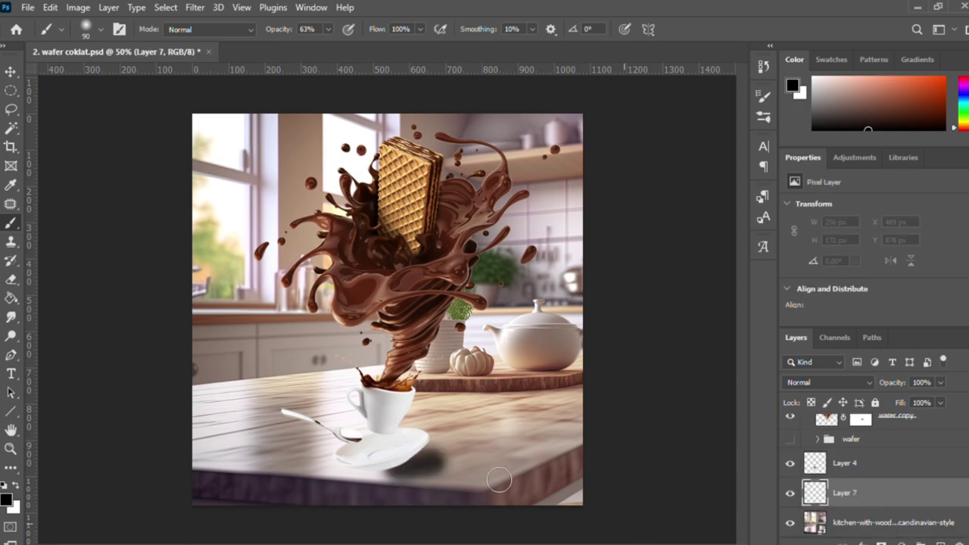
{"action": "left_click_drag", "start_coordinate": [435, 462], "coordinate": [394, 477]}
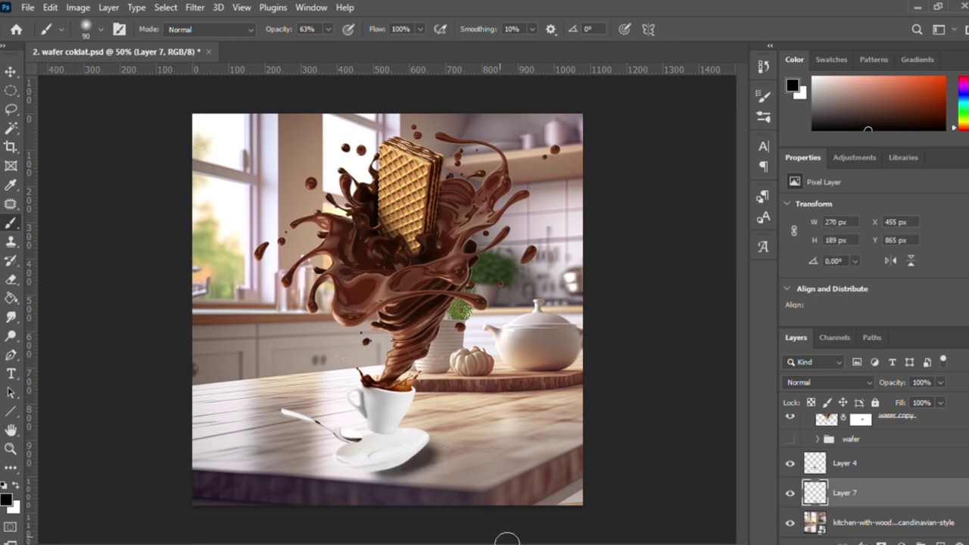
- Zoom in on the table and try shadow strokes right of the saucer, undoing them
{"action": "key", "text": "ctrl+plus"}
{"action": "scroll", "coordinate": [411, 405], "scroll_direction": "down", "scroll_amount": 2}
{"action": "scroll", "coordinate": [303, 287], "scroll_direction": "down", "scroll_amount": 4}
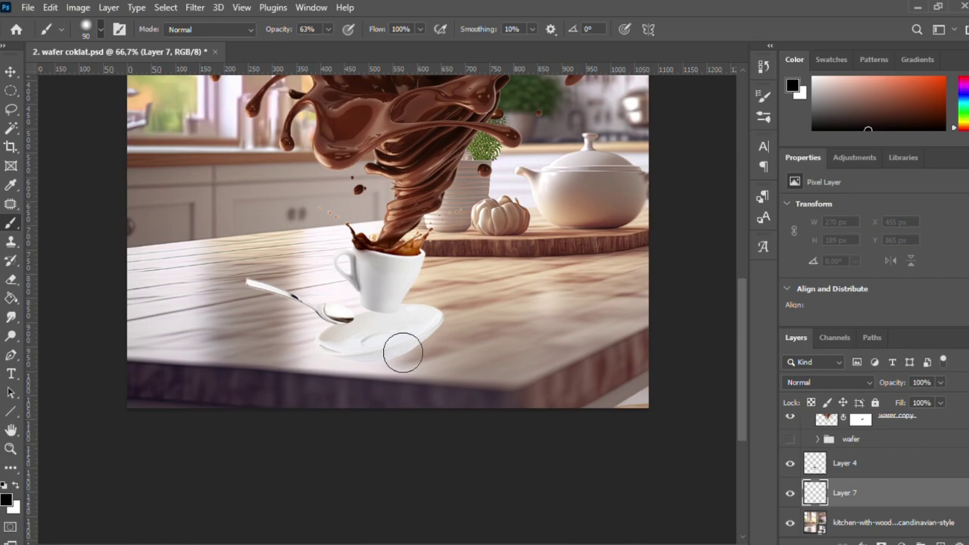
{"action": "left_click_drag", "start_coordinate": [420, 356], "coordinate": [485, 362]}
{"action": "key", "text": "ctrl+z"}
{"action": "left_click_drag", "start_coordinate": [397, 373], "coordinate": [485, 363]}
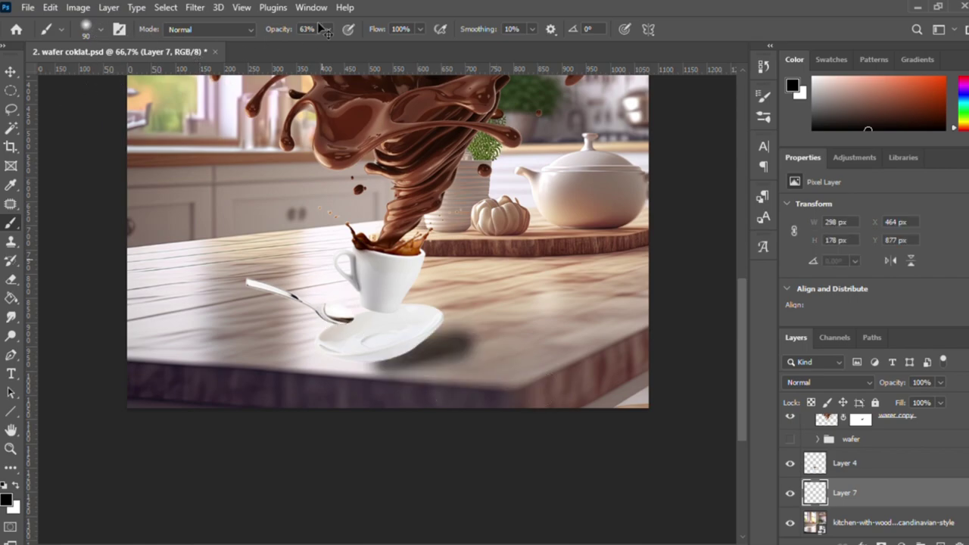
{"action": "key", "text": "ctrl+z"}
- Brush 33%-opacity shadow strokes right of and under the saucer to soften its edge
{"action": "left_click_drag", "start_coordinate": [328, 29], "coordinate": [303, 43]}
{"action": "left_click_drag", "start_coordinate": [419, 367], "coordinate": [275, 352]}
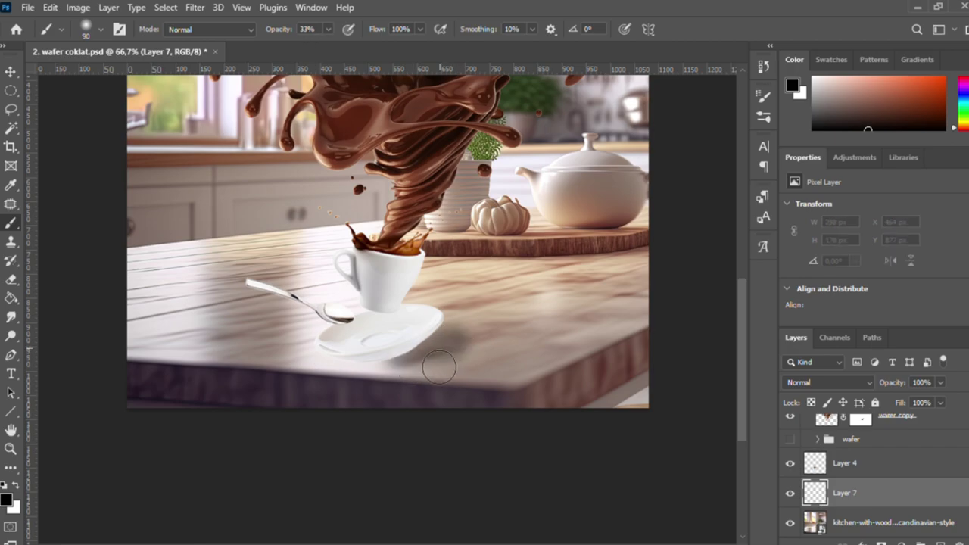
{"action": "mouse_move", "coordinate": [460, 341]}
{"action": "left_mouse_down"}
{"action": "mouse_move", "coordinate": [446, 353]}
{"action": "mouse_move", "coordinate": [382, 362]}
{"action": "mouse_move", "coordinate": [454, 346]}
{"action": "mouse_move", "coordinate": [330, 359]}
{"action": "left_mouse_up"}
{"action": "key", "text": "ctrl+z"}
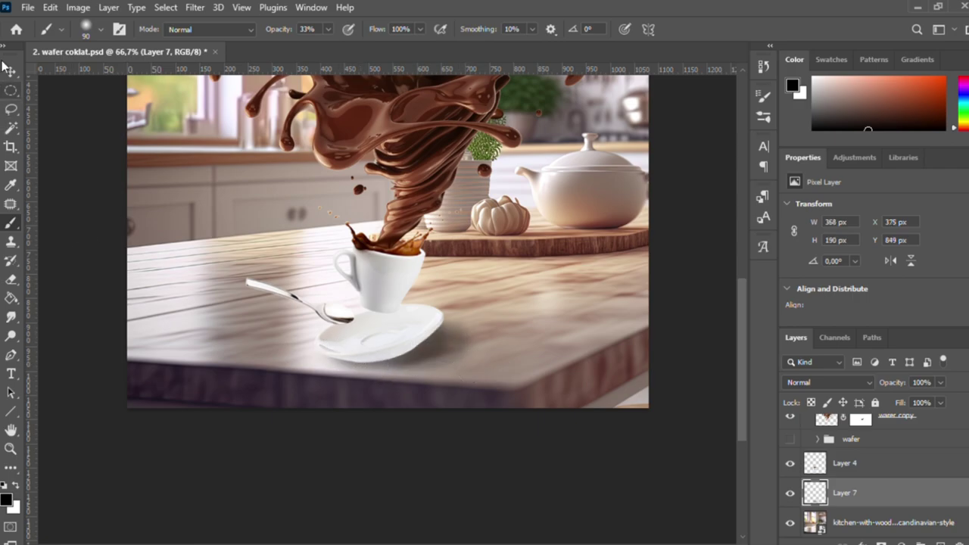
{"action": "key", "text": "v"}
{"action": "key", "text": "ctrl+minus"}
{"action": "key", "text": "ctrl+minus"}
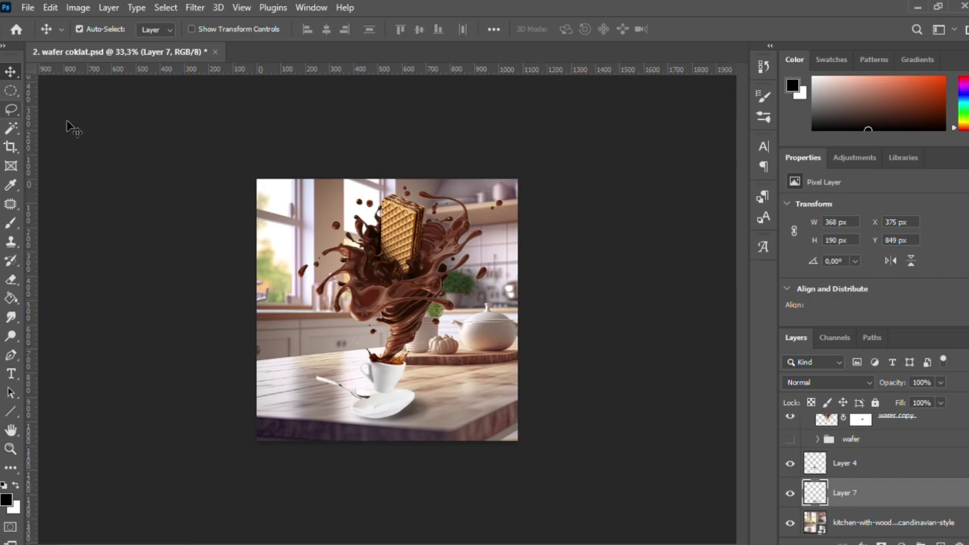
- Copy the upper-left bean with a rectangular selection into the wafer composition beside the teapot
{"action": "left_click", "coordinate": [10, 90]}
{"action": "left_click", "coordinate": [11, 72]}
{"action": "left_click", "coordinate": [670, 253]}
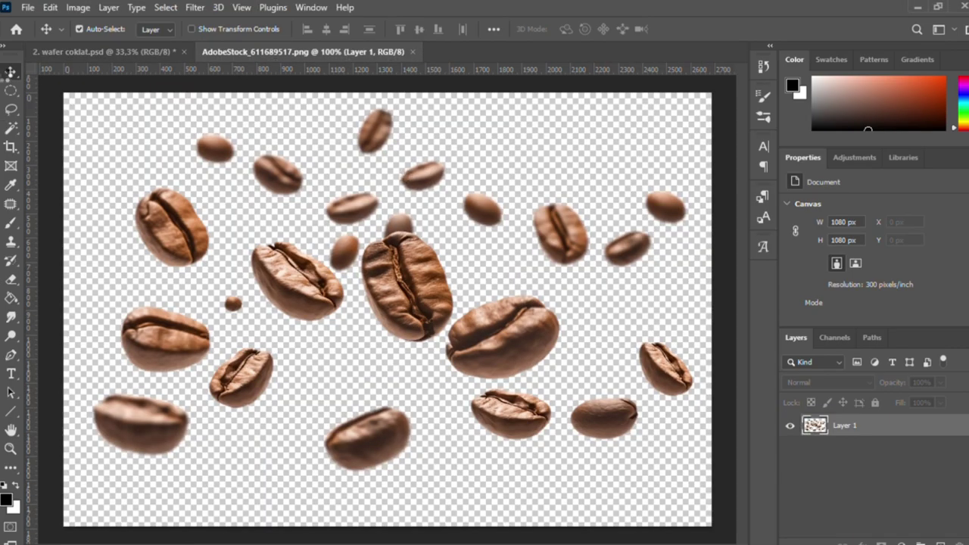
{"action": "left_click_drag", "start_coordinate": [419, 303], "coordinate": [405, 324]}
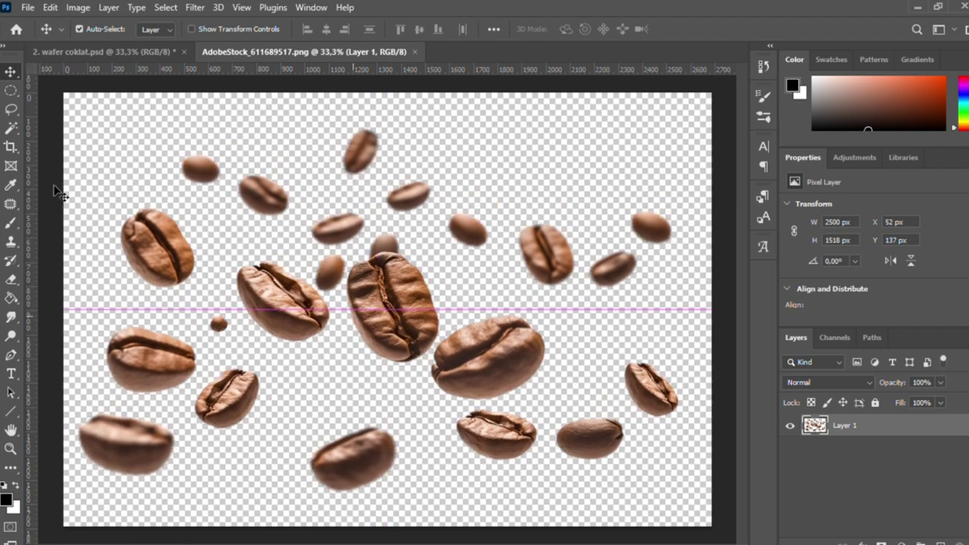
{"action": "left_click", "coordinate": [11, 91]}
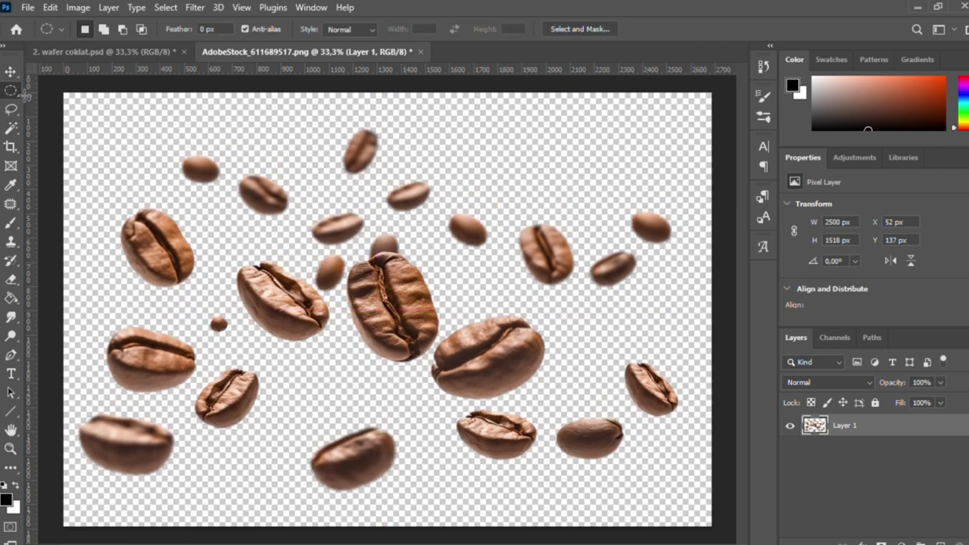
{"action": "left_click", "coordinate": [10, 89], "text": "alt"}
{"action": "left_click_drag", "start_coordinate": [107, 214], "coordinate": [202, 296]}
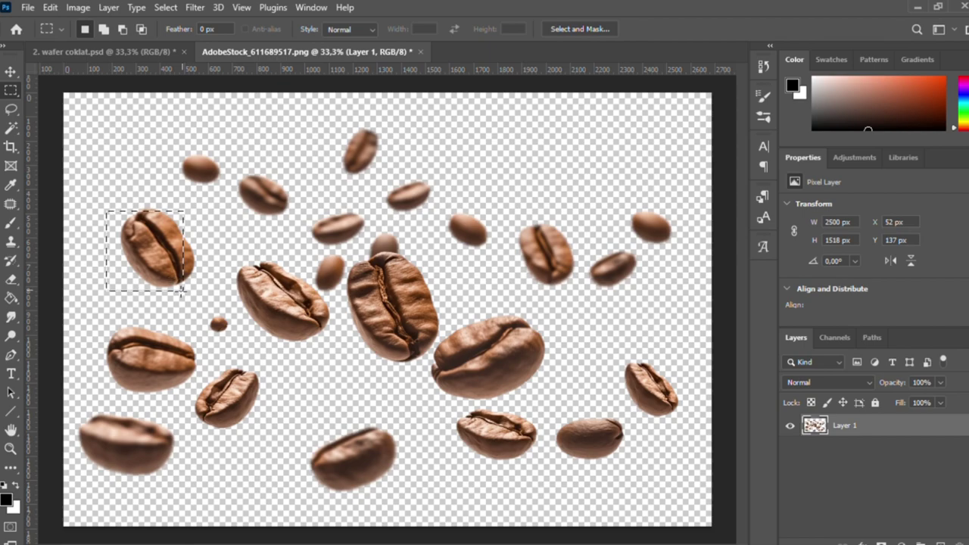
{"action": "left_click", "coordinate": [11, 71]}
{"action": "left_click_drag", "start_coordinate": [166, 243], "coordinate": [137, 105]}
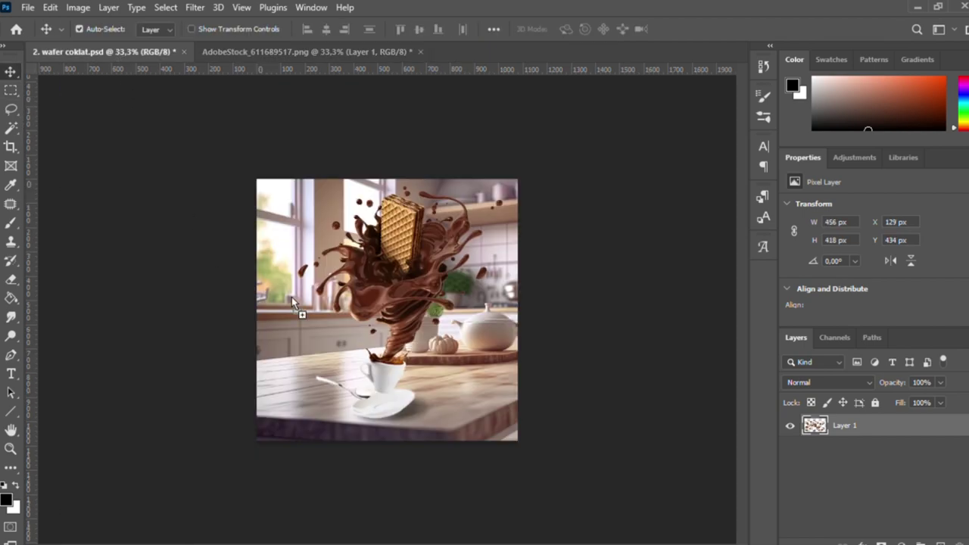
{"action": "mouse_move", "coordinate": [119, 53]}
{"action": "left_mouse_down"}
{"action": "mouse_move", "coordinate": [292, 297]}
{"action": "mouse_move", "coordinate": [288, 209]}
{"action": "left_mouse_up"}
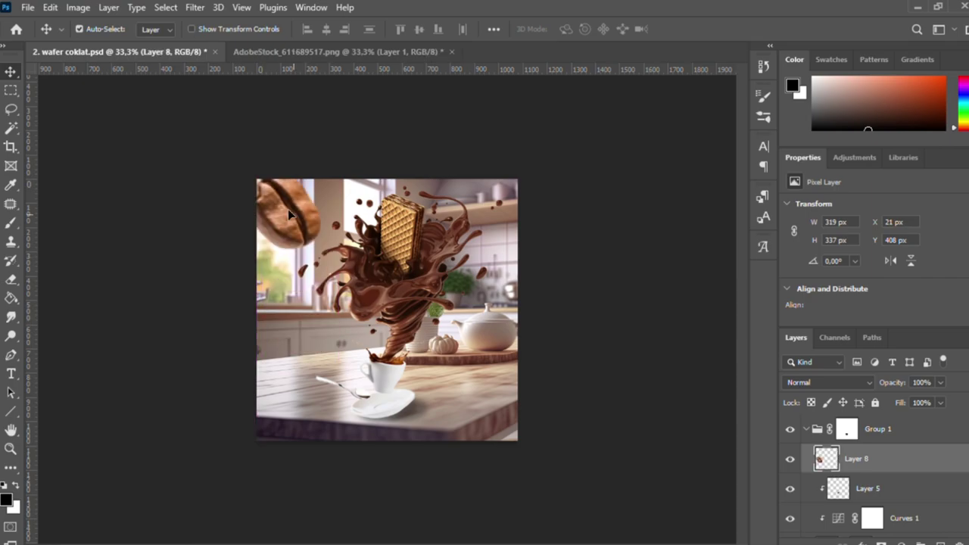
{"action": "key", "text": "ctrl+t"}
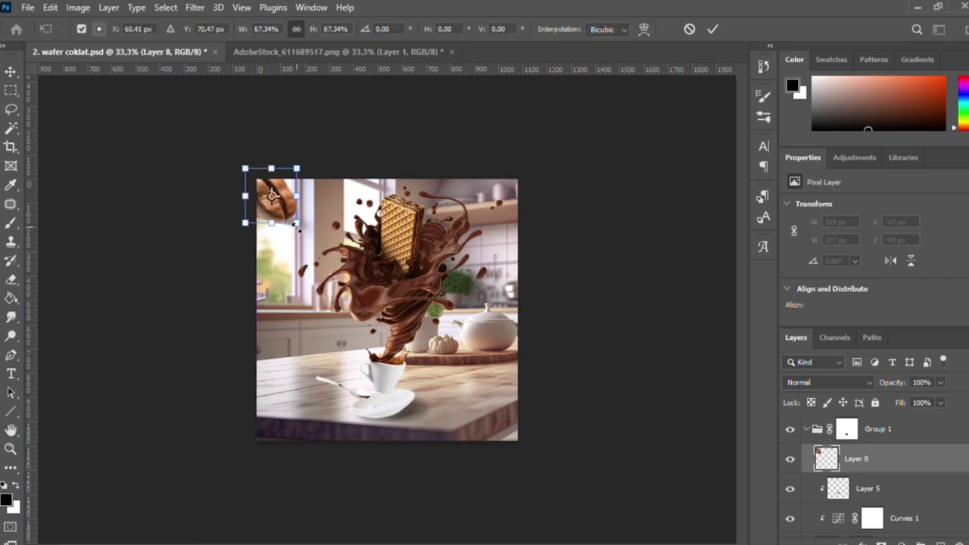
{"action": "key", "text": "Return"}
{"action": "left_click_drag", "start_coordinate": [280, 200], "coordinate": [438, 328]}
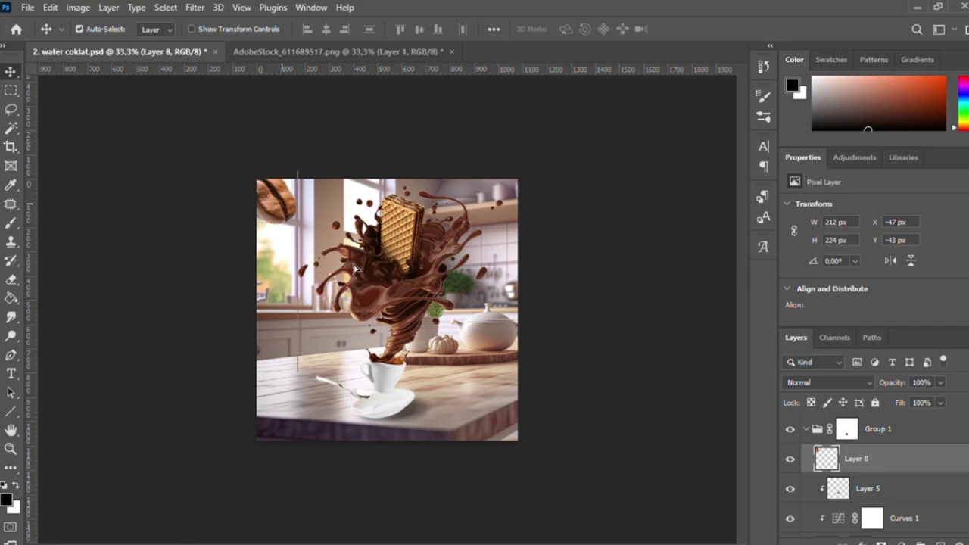
- Outline a second bean with a Pen path and carry it into the wafer document
{"action": "left_click", "coordinate": [284, 53]}
{"action": "key", "text": "m"}
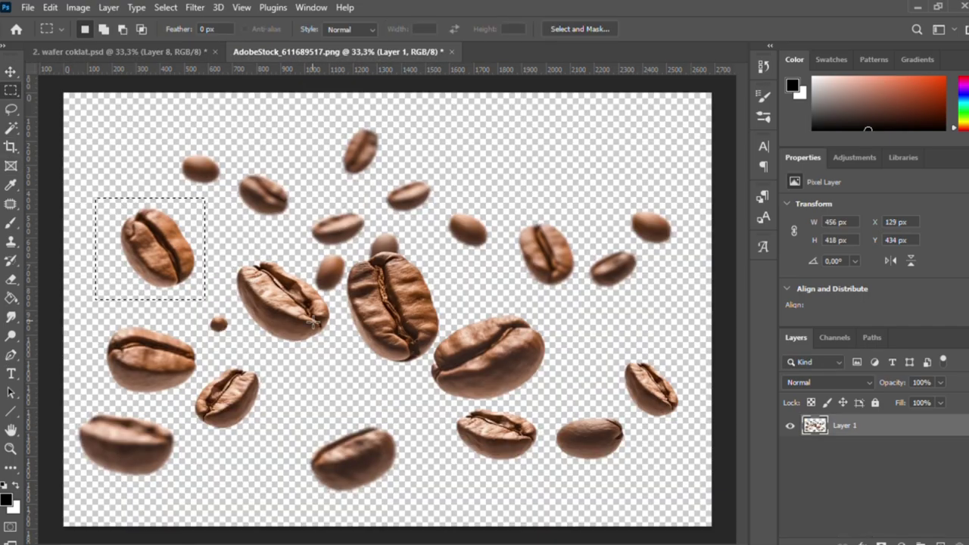
{"action": "key", "text": "p"}
{"action": "left_click", "coordinate": [237, 252]}
{"action": "left_click_drag", "start_coordinate": [225, 297], "coordinate": [240, 318]}
{"action": "left_click", "coordinate": [277, 354]}
{"action": "left_click", "coordinate": [339, 333]}
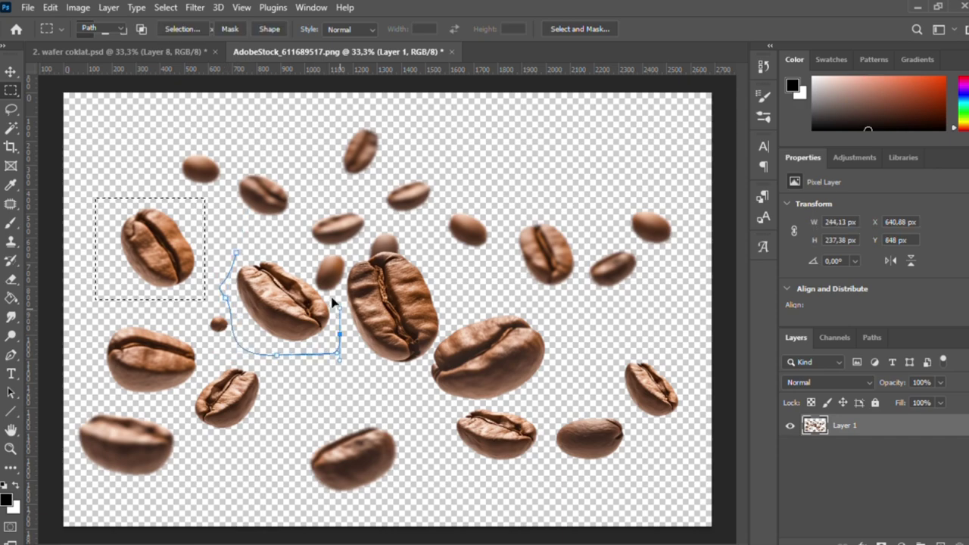
{"action": "left_click", "coordinate": [337, 301]}
{"action": "left_click", "coordinate": [275, 252]}
{"action": "left_click_drag", "start_coordinate": [236, 252], "coordinate": [271, 295]}
{"action": "key", "text": "p"}
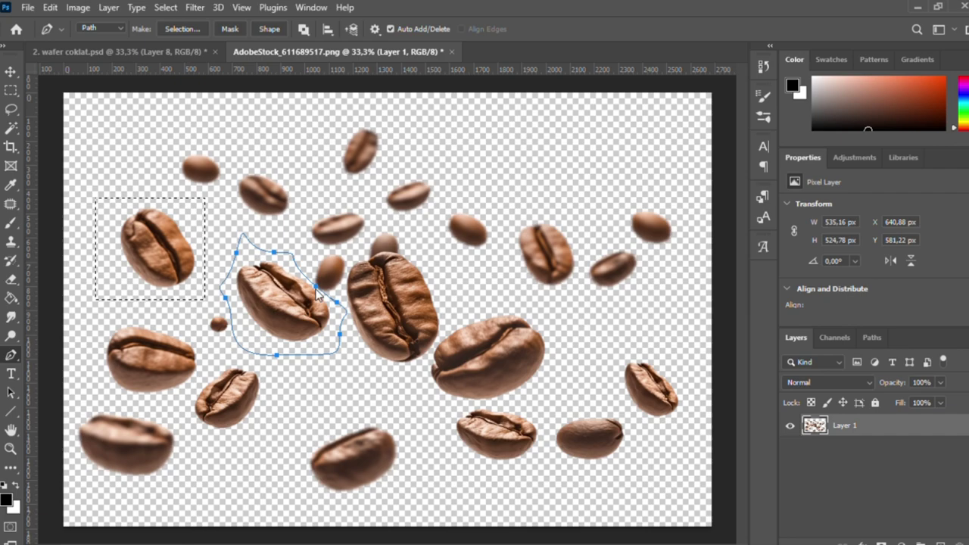
{"action": "key", "text": "i"}
{"action": "key", "text": "v"}
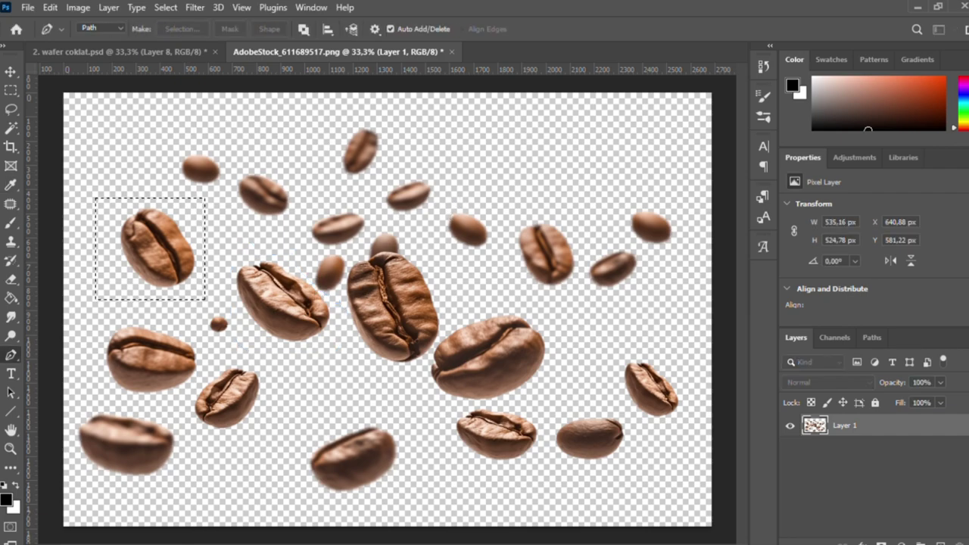
{"action": "key", "text": "ctrl+Return"}
{"action": "mouse_move", "coordinate": [335, 249]}
{"action": "left_mouse_down"}
{"action": "mouse_move", "coordinate": [139, 54]}
{"action": "mouse_move", "coordinate": [287, 280]}
{"action": "left_mouse_up"}
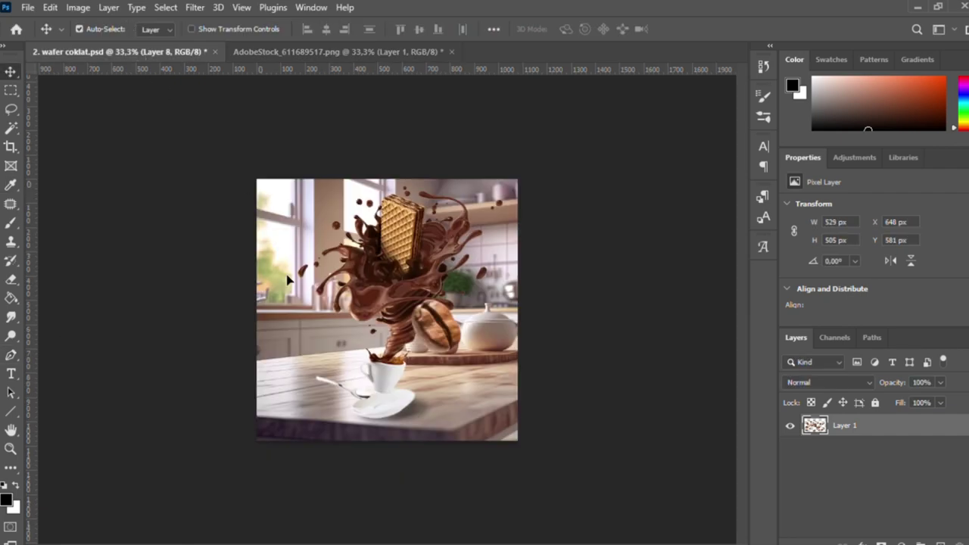
- Pen-outline the large centre-right bean and carry it into the wafer document
{"action": "left_click", "coordinate": [341, 51]}
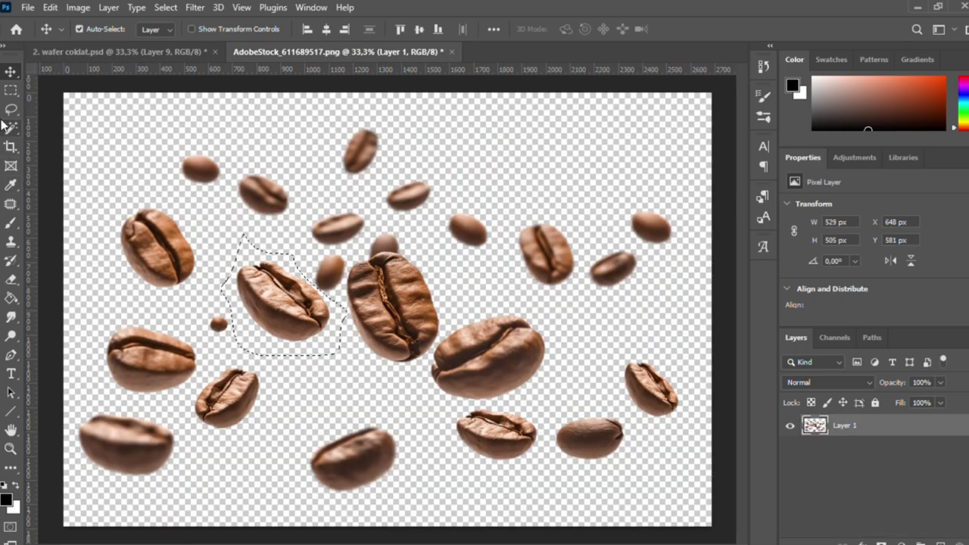
{"action": "key", "text": "p"}
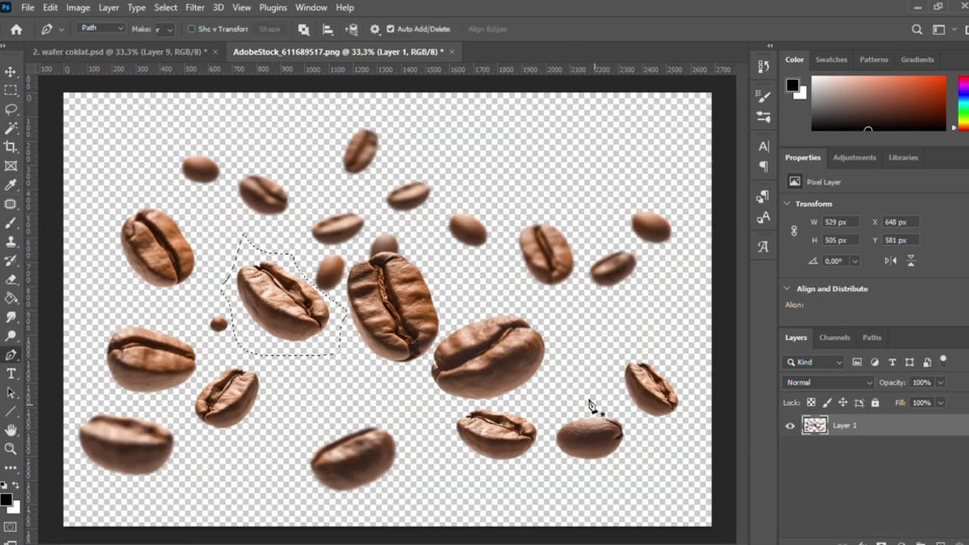
{"action": "left_click", "coordinate": [489, 302]}
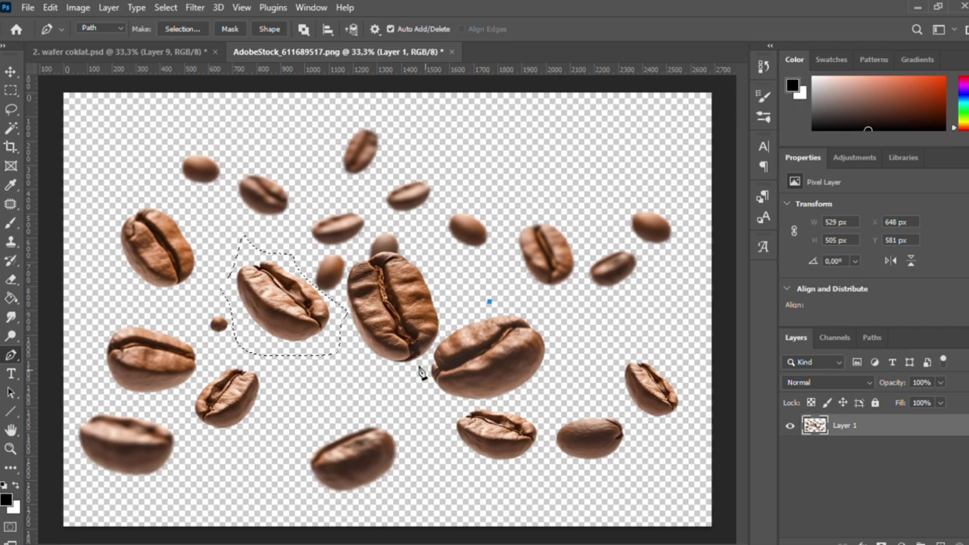
{"action": "left_click_drag", "start_coordinate": [437, 407], "coordinate": [513, 403]}
{"action": "left_click_drag", "start_coordinate": [587, 334], "coordinate": [602, 359]}
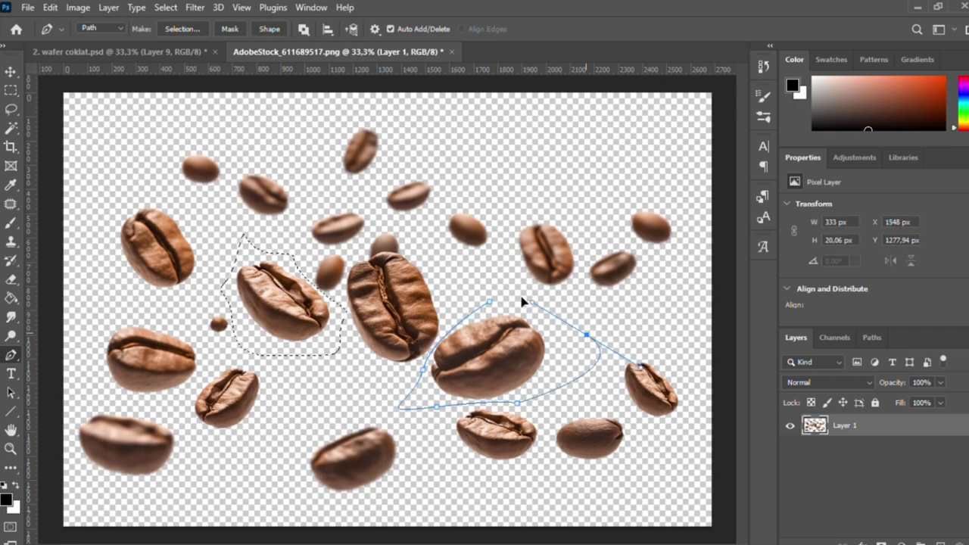
{"action": "left_click", "coordinate": [490, 302]}
{"action": "key", "text": "ctrl+semicolon"}
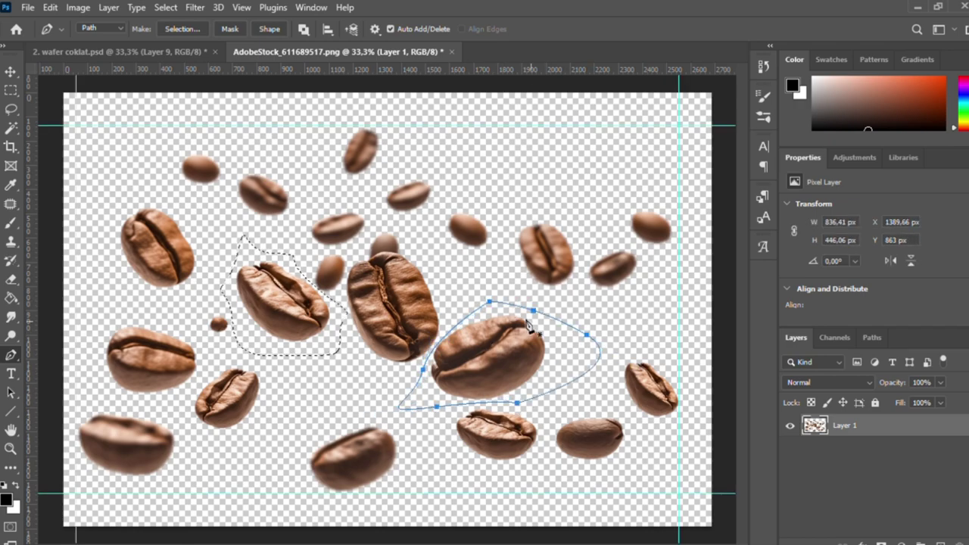
{"action": "key", "text": "i"}
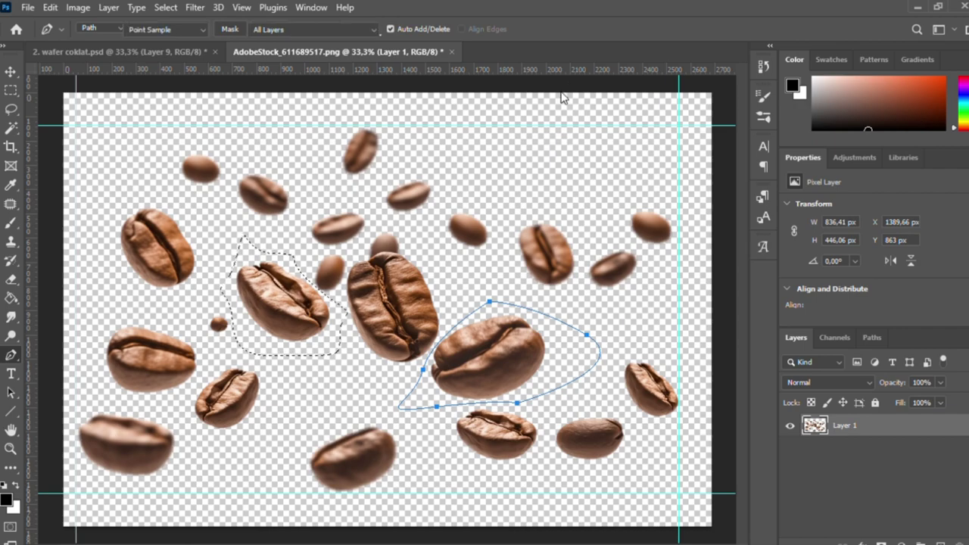
{"action": "key", "text": "p"}
{"action": "key", "text": "Return"}
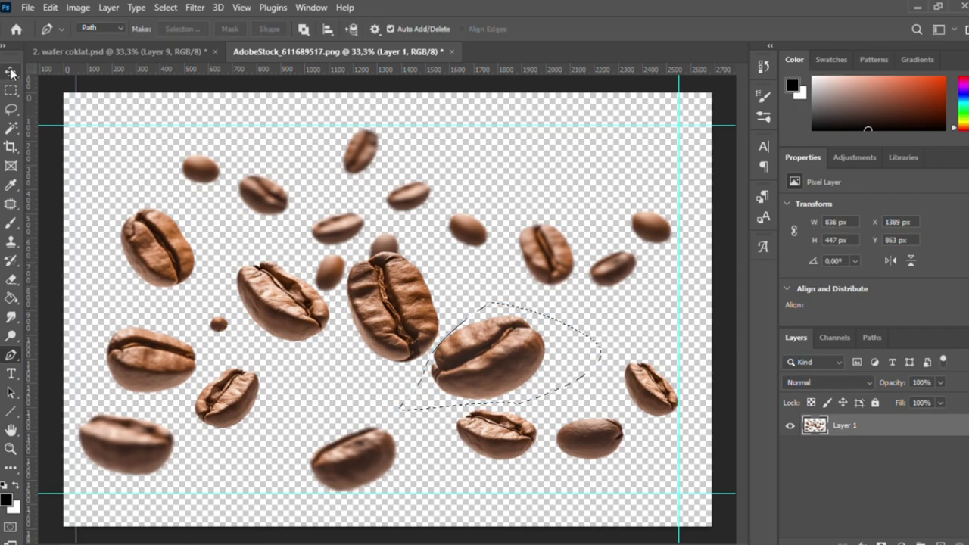
{"action": "key", "text": "v"}
{"action": "mouse_move", "coordinate": [497, 348]}
{"action": "left_mouse_down"}
{"action": "mouse_move", "coordinate": [447, 303]}
{"action": "mouse_move", "coordinate": [456, 382]}
{"action": "left_mouse_up"}
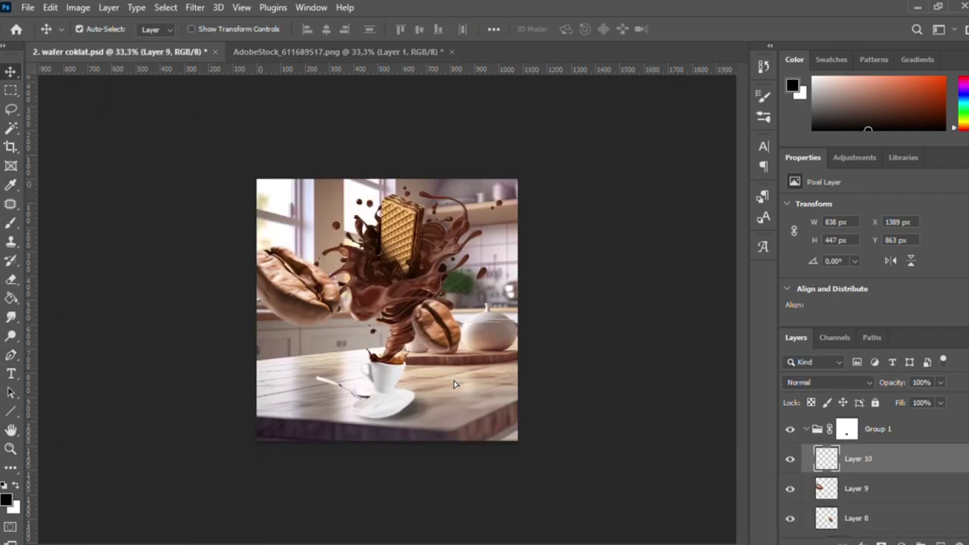
- Shrink the bean at the left edge to about 40%
{"action": "key", "text": "ctrl+equal"}
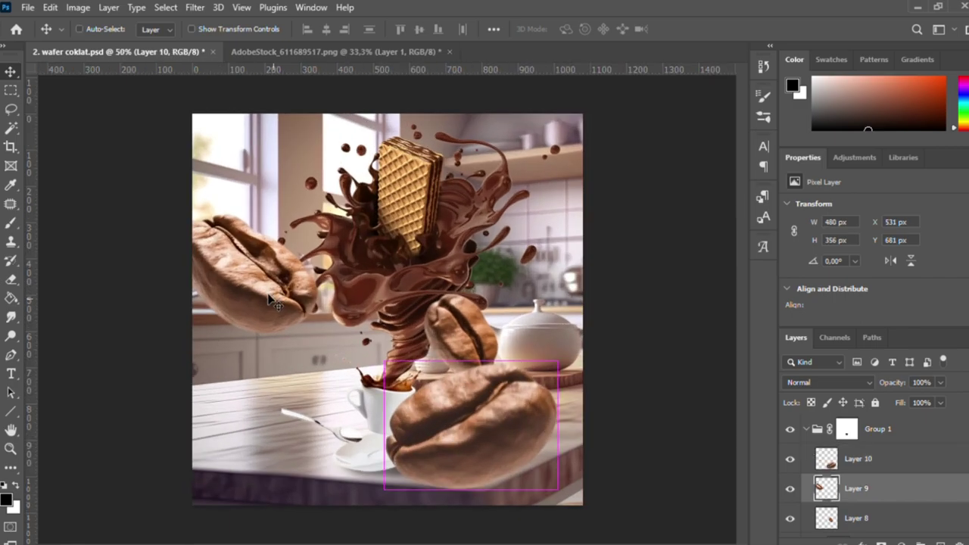
{"action": "left_click", "coordinate": [274, 302], "text": "ctrl"}
{"action": "key", "text": "ctrl+t"}
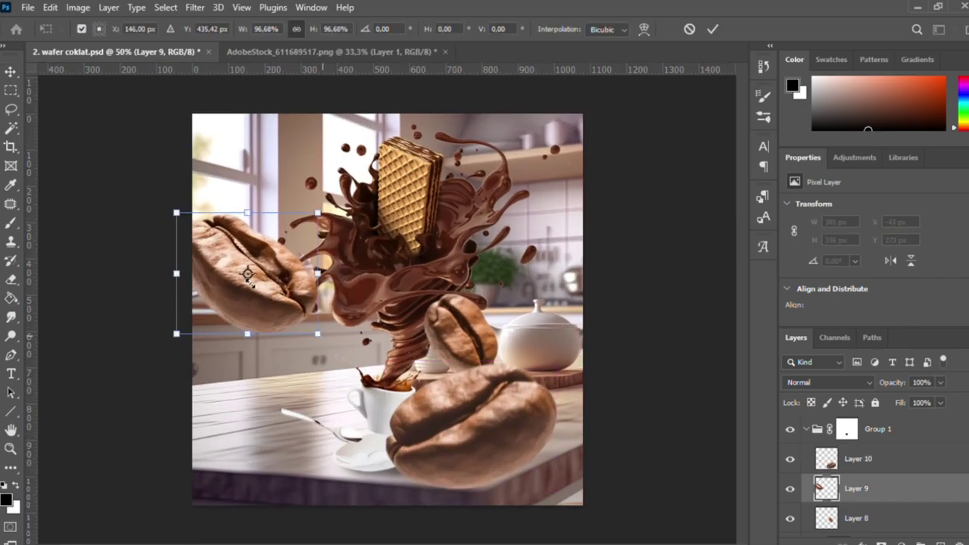
{"action": "mouse_move", "coordinate": [317, 336]}
{"action": "left_mouse_down"}
{"action": "mouse_move", "coordinate": [225, 262]}
{"action": "mouse_move", "coordinate": [337, 311]}
{"action": "left_mouse_up"}
{"action": "key", "text": "Return"}
- Move beans to the top-right and bottom-left corners, and the small one right of the splash
{"action": "mouse_move", "coordinate": [517, 256]}
{"action": "left_mouse_down"}
{"action": "mouse_move", "coordinate": [513, 207]}
{"action": "mouse_move", "coordinate": [594, 86]}
{"action": "left_mouse_up"}
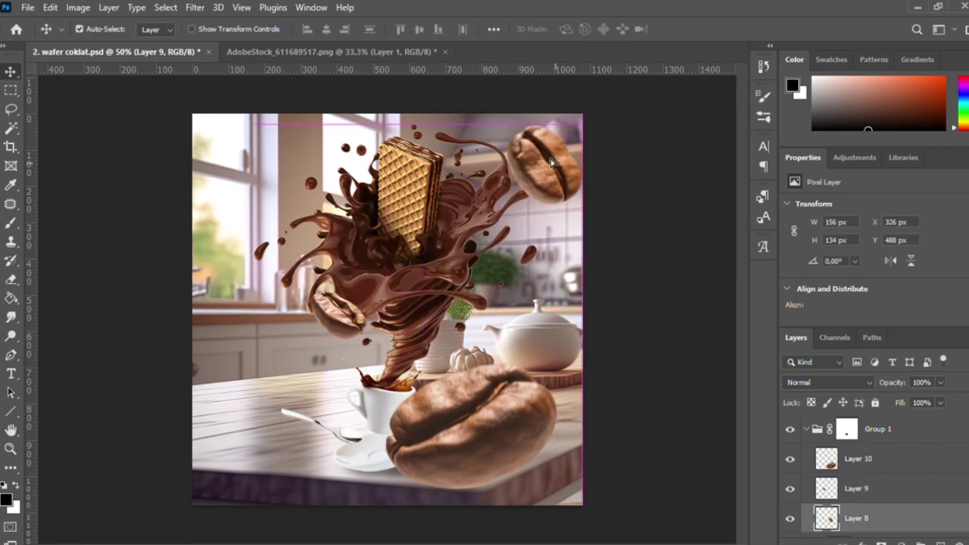
{"action": "left_click_drag", "start_coordinate": [483, 431], "coordinate": [206, 494]}
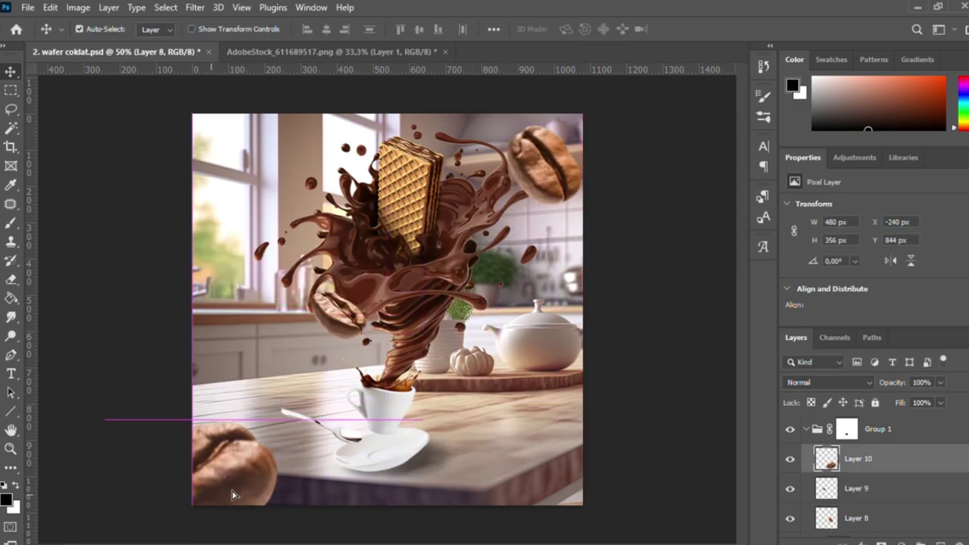
{"action": "left_click_drag", "start_coordinate": [539, 168], "coordinate": [545, 153]}
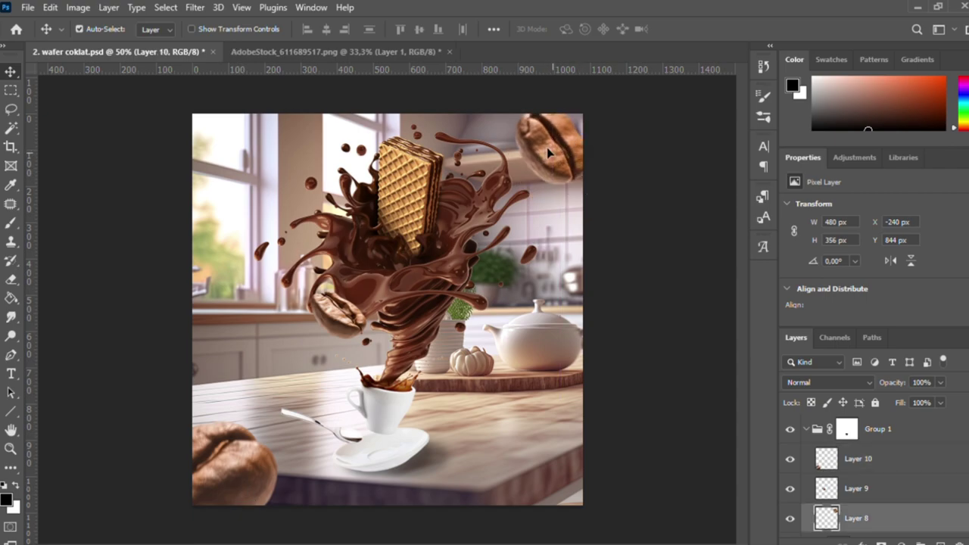
{"action": "mouse_move", "coordinate": [327, 325]}
{"action": "left_mouse_down"}
{"action": "mouse_move", "coordinate": [447, 309]}
{"action": "mouse_move", "coordinate": [449, 297]}
{"action": "left_mouse_up"}
- Shrink the small bean further and nudge it up into the splash
{"action": "key", "text": "ctrl+t"}
{"action": "key", "text": "Return"}
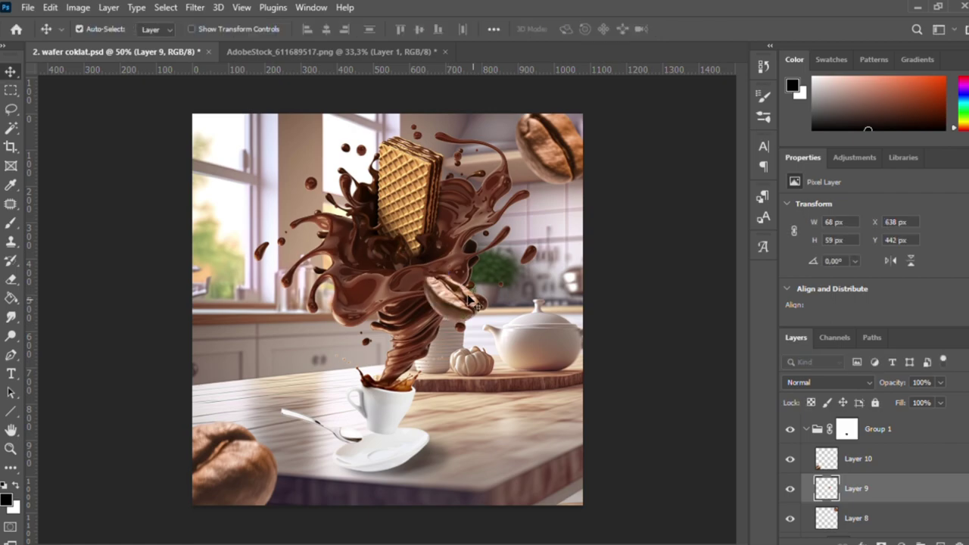
{"action": "key", "text": "ctrl+plus"}
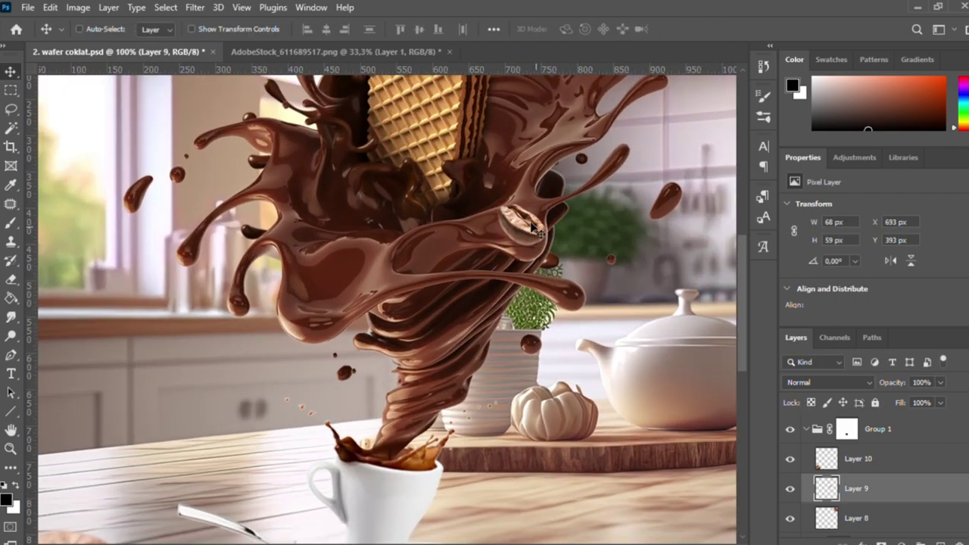
{"action": "key", "text": "ctrl+minus"}
{"action": "left_click_drag", "start_coordinate": [530, 224], "coordinate": [484, 251]}
- Duplicate the large bottom-left bean, shrink the copy to about 15% and tuck it into the splash
{"action": "scroll", "coordinate": [628, 176], "scroll_direction": "up", "scroll_amount": 1}
{"action": "left_click", "coordinate": [174, 504]}
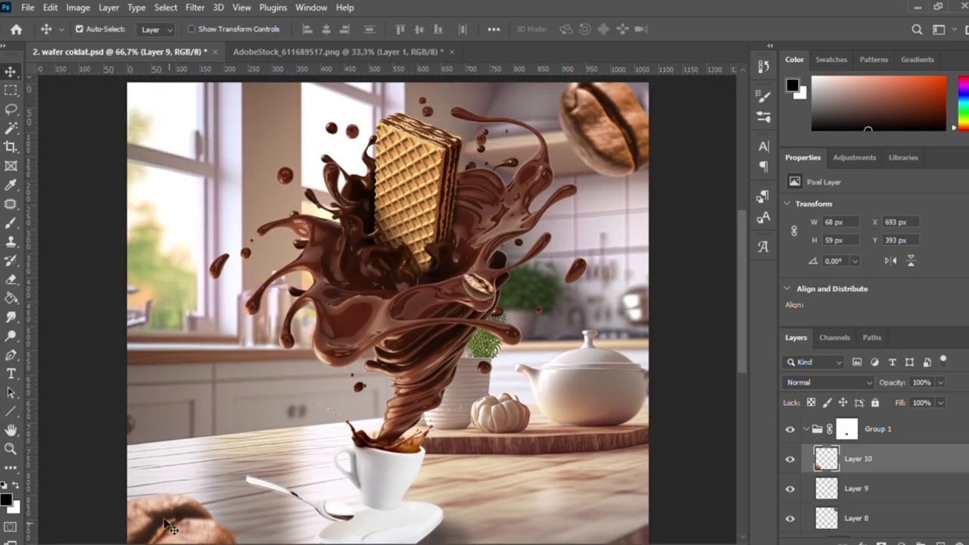
{"action": "left_click_drag", "start_coordinate": [170, 511], "coordinate": [321, 322]}
{"action": "key", "text": "ctrl+t"}
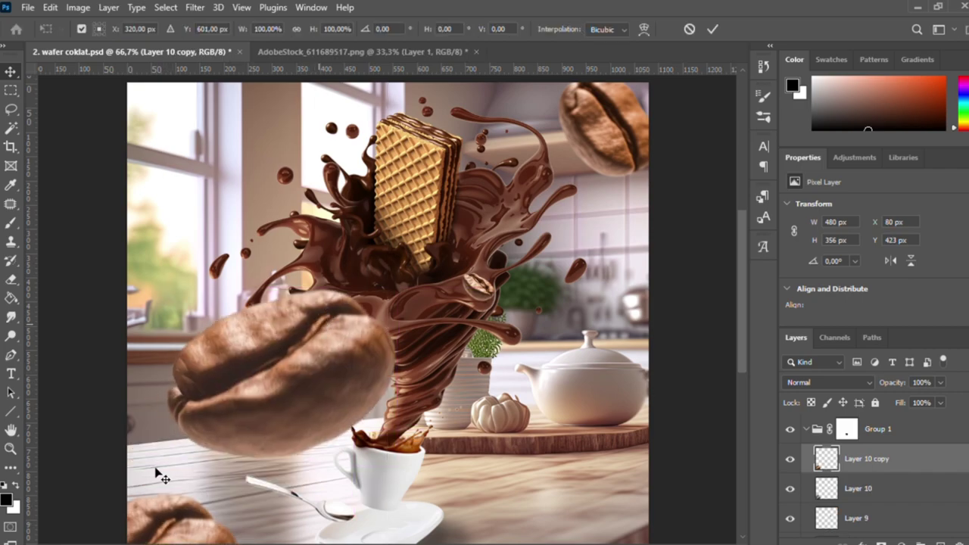
{"action": "left_click_drag", "start_coordinate": [170, 458], "coordinate": [363, 313]}
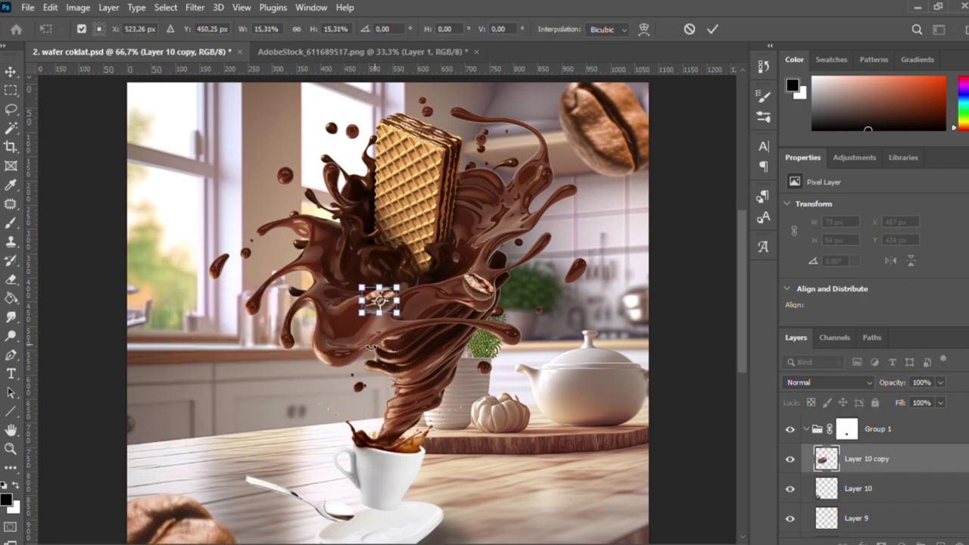
{"action": "key", "text": "Return"}
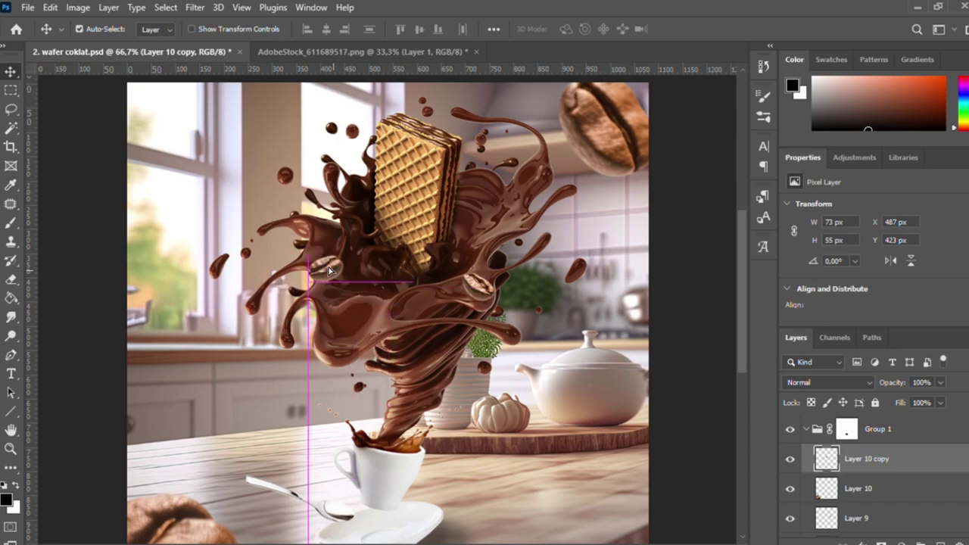
{"action": "left_click_drag", "start_coordinate": [377, 301], "coordinate": [327, 260]}
{"action": "scroll", "coordinate": [327, 260], "scroll_direction": "down", "scroll_amount": 1}
{"action": "left_click", "coordinate": [565, 154]}
{"action": "scroll", "coordinate": [613, 136], "scroll_direction": "up", "scroll_amount": 1}
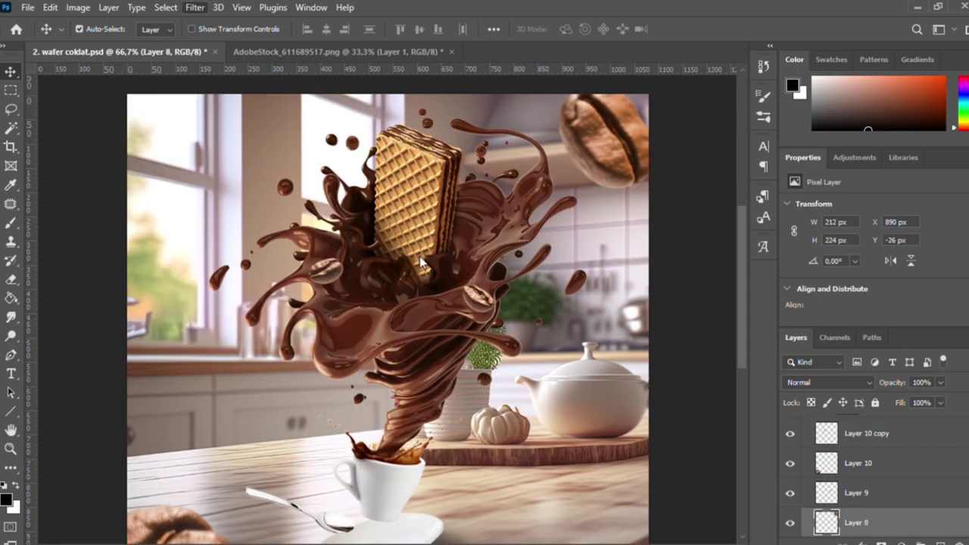
- Gaussian-blur the top-right bean and reapply the same blur to the bottom-left bean
{"action": "key", "text": "ctrl+alt+f"}
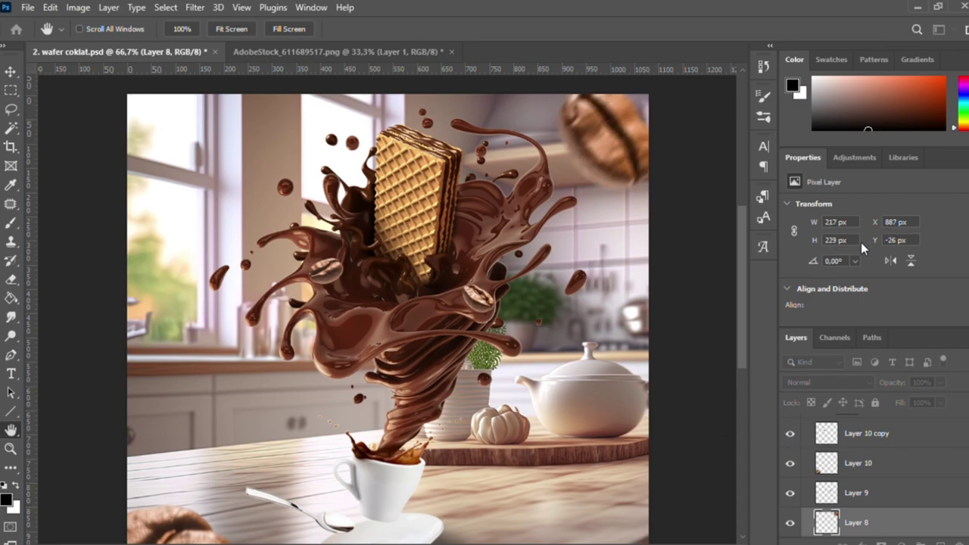
{"action": "key", "text": "v"}
{"action": "scroll", "coordinate": [553, 268], "scroll_direction": "down", "scroll_amount": 2}
{"action": "scroll", "coordinate": [552, 267], "scroll_direction": "down", "scroll_amount": 2}
{"action": "left_click", "coordinate": [204, 428]}
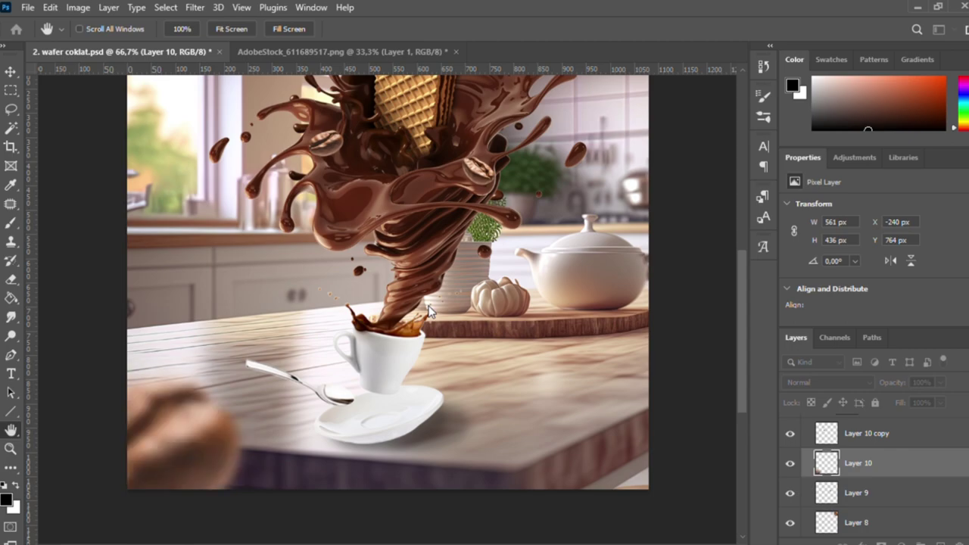
{"action": "key", "text": "Return"}
- Zoom out to view the whole composition, then zoom back in on the image
{"action": "key", "text": "ctrl+minus"}
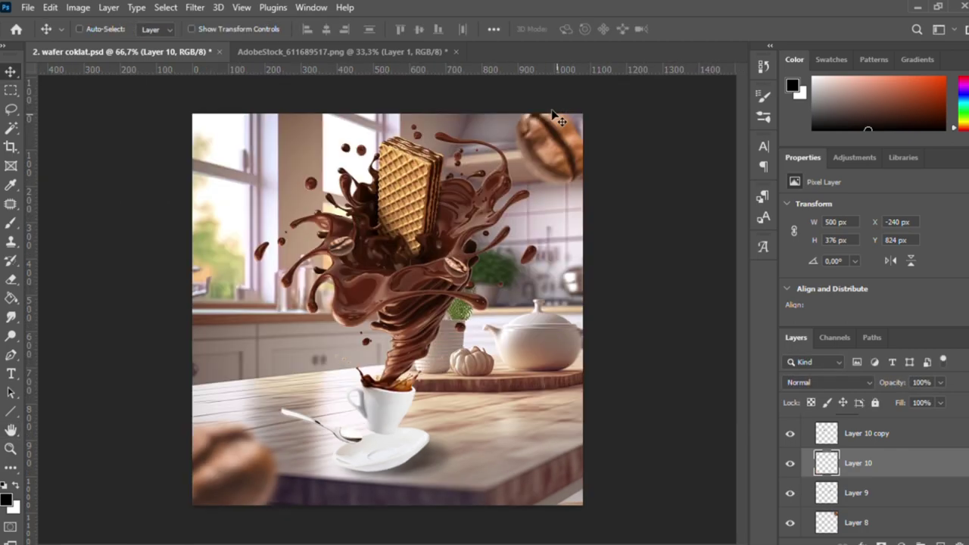
{"action": "key", "text": "ctrl+minus"}
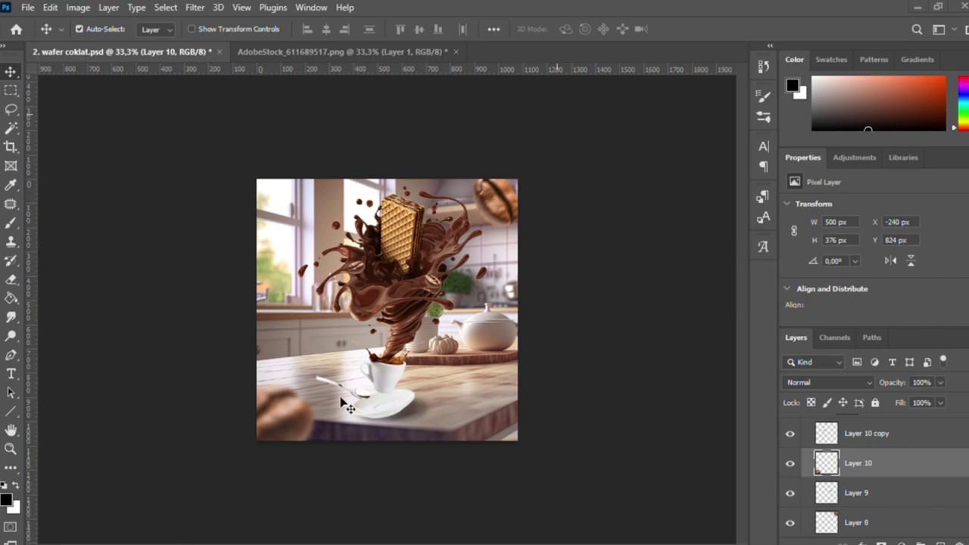
{"action": "left_click", "coordinate": [11, 448]}
{"action": "left_click", "coordinate": [382, 304]}
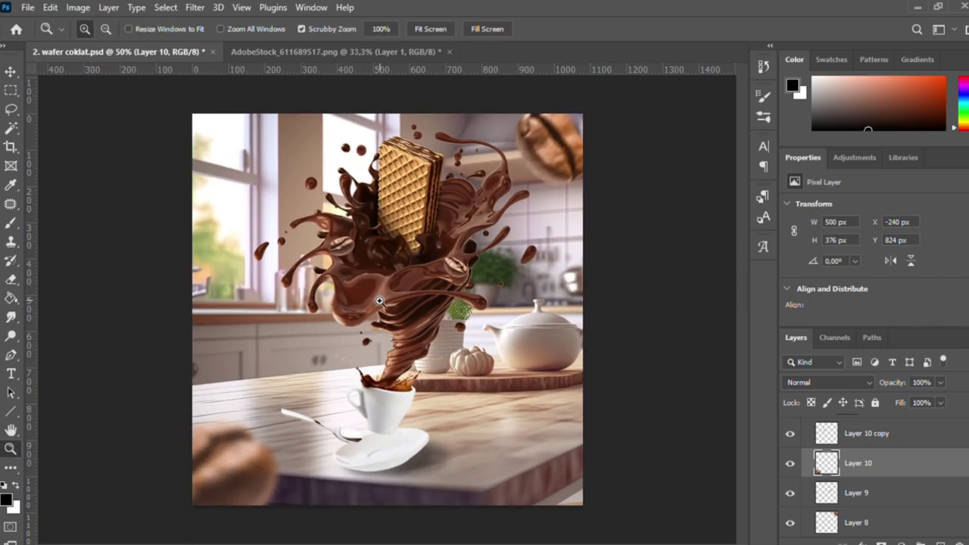
{"action": "left_click", "coordinate": [365, 345]}
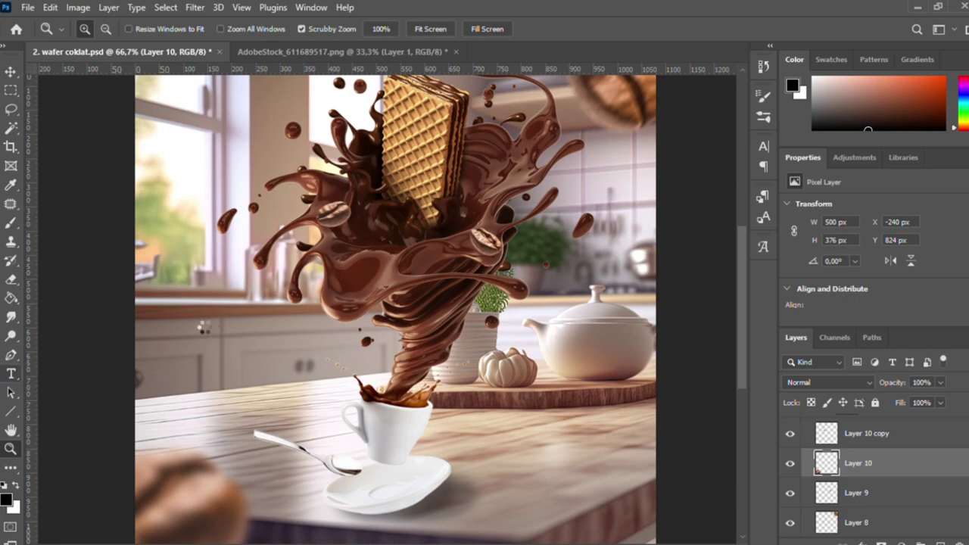
- Add white text 'Wafer' left of the splash, capitalising the W, and commit it
{"action": "key", "text": "t"}
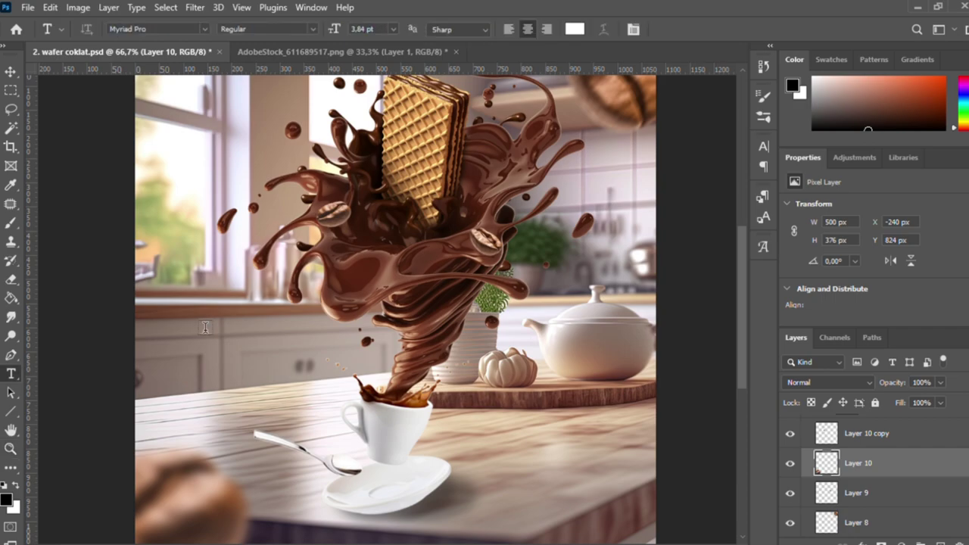
{"action": "left_click", "coordinate": [215, 328]}
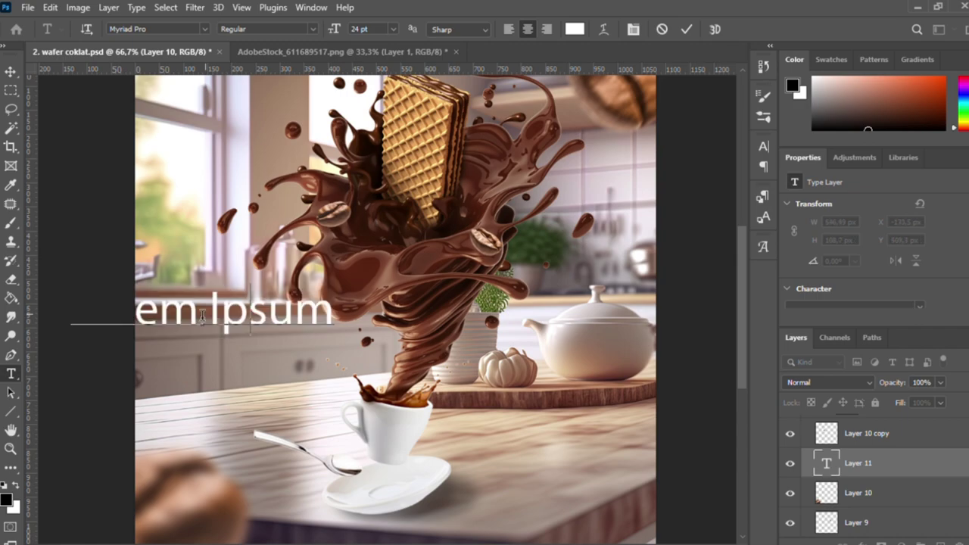
{"action": "type", "text": "wafer"}
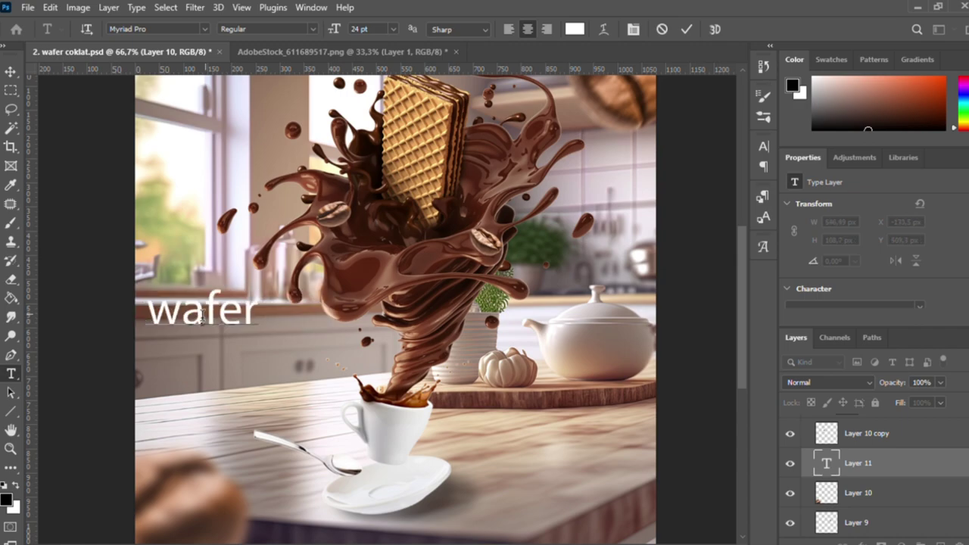
{"action": "double_click", "coordinate": [216, 313]}
{"action": "key", "text": "BackSpace"}
{"action": "type", "text": "W"}
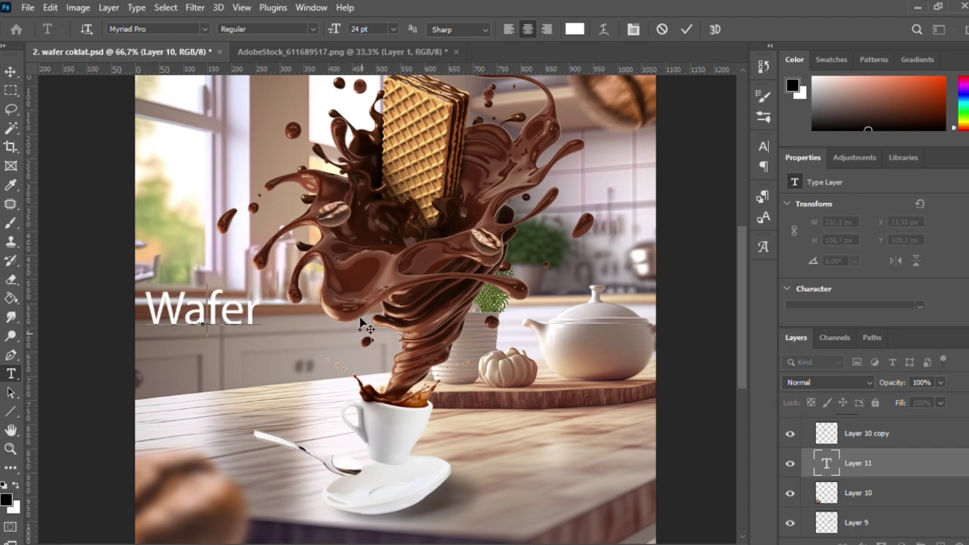
{"action": "left_click", "coordinate": [9, 71]}
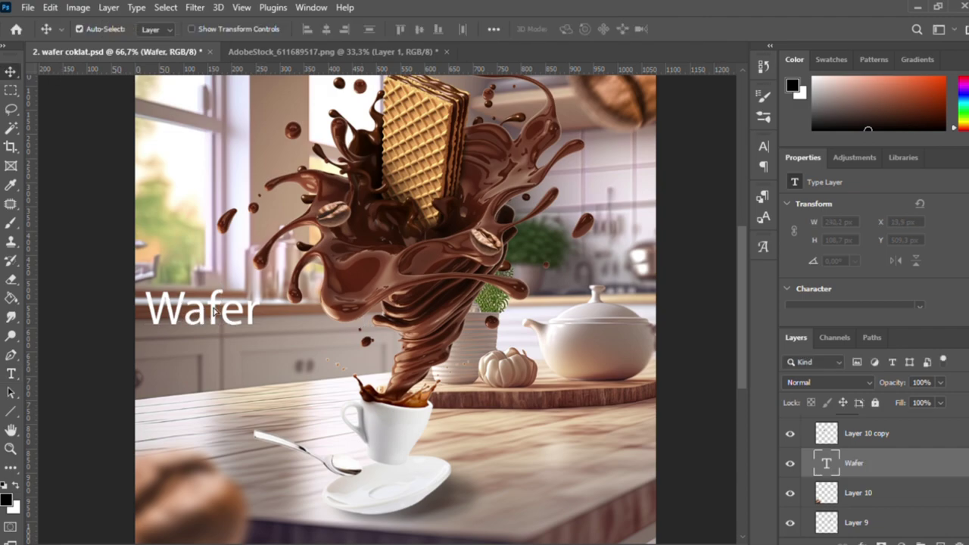
- Reposition the Wafer text lower left and restyle it in Luckiest Guy, undoing a stray splash move
{"action": "mouse_move", "coordinate": [185, 321]}
{"action": "left_mouse_down"}
{"action": "mouse_move", "coordinate": [238, 318]}
{"action": "mouse_move", "coordinate": [214, 338]}
{"action": "left_mouse_up"}
{"action": "left_click", "coordinate": [11, 373]}
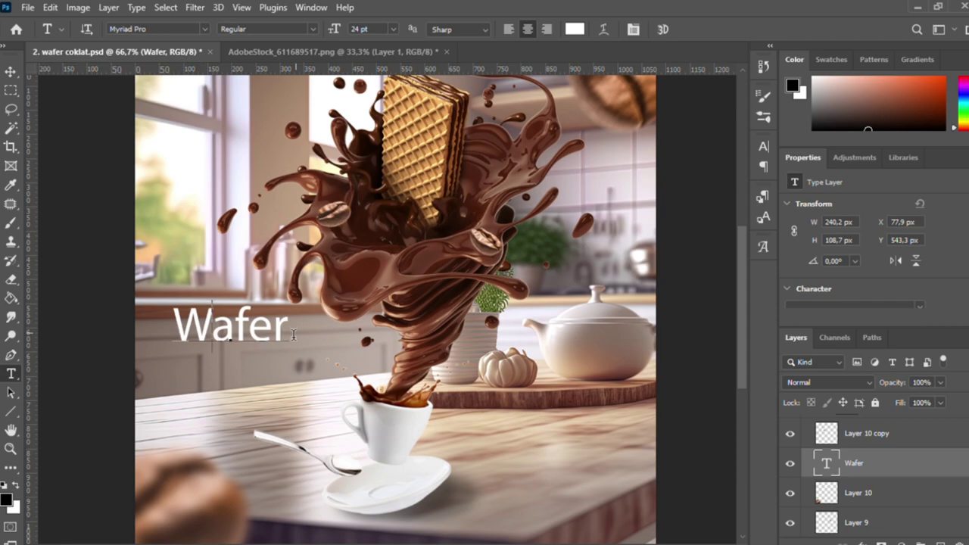
{"action": "left_click", "coordinate": [176, 324]}
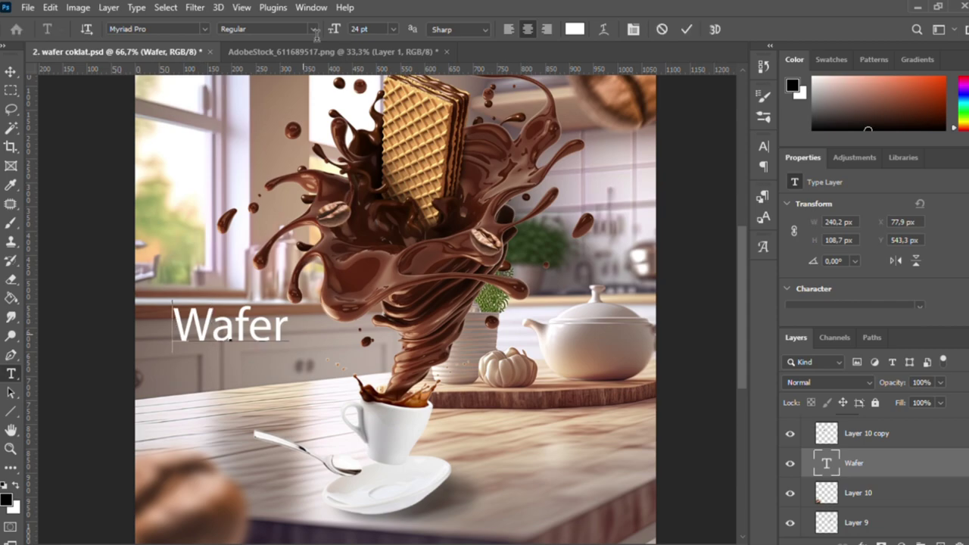
{"action": "key", "text": "ctrl+a"}
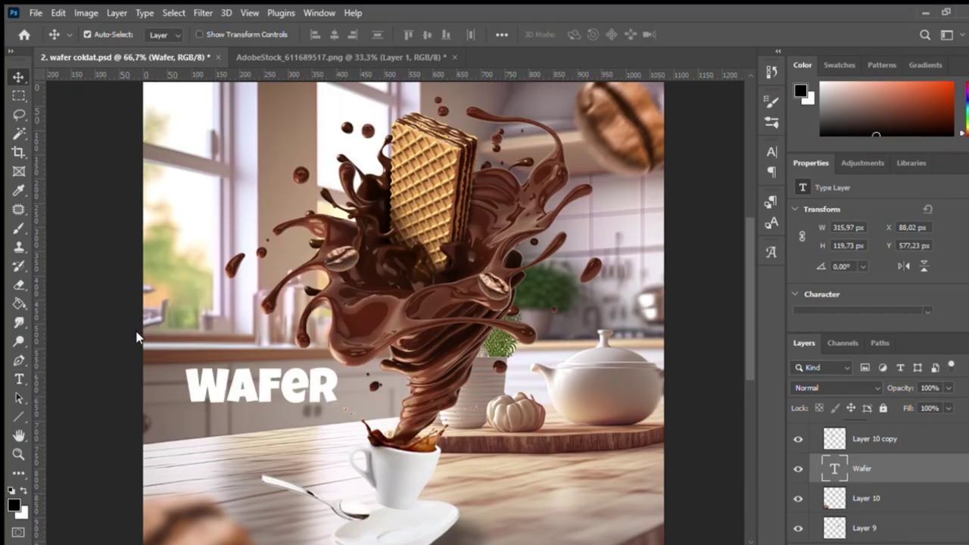
{"action": "left_click_drag", "start_coordinate": [270, 381], "coordinate": [306, 401]}
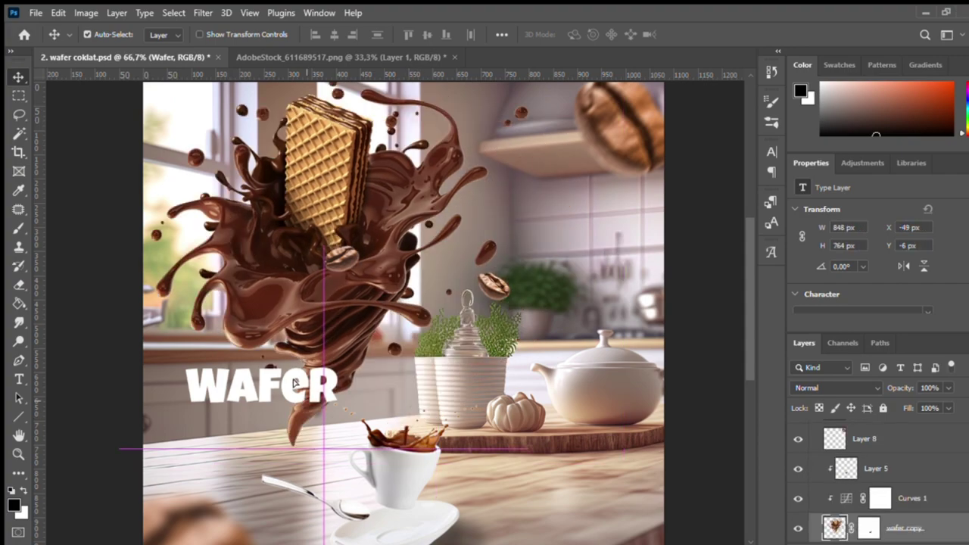
{"action": "key", "text": "ctrl+z"}
{"action": "key", "text": "ctrl+z"}
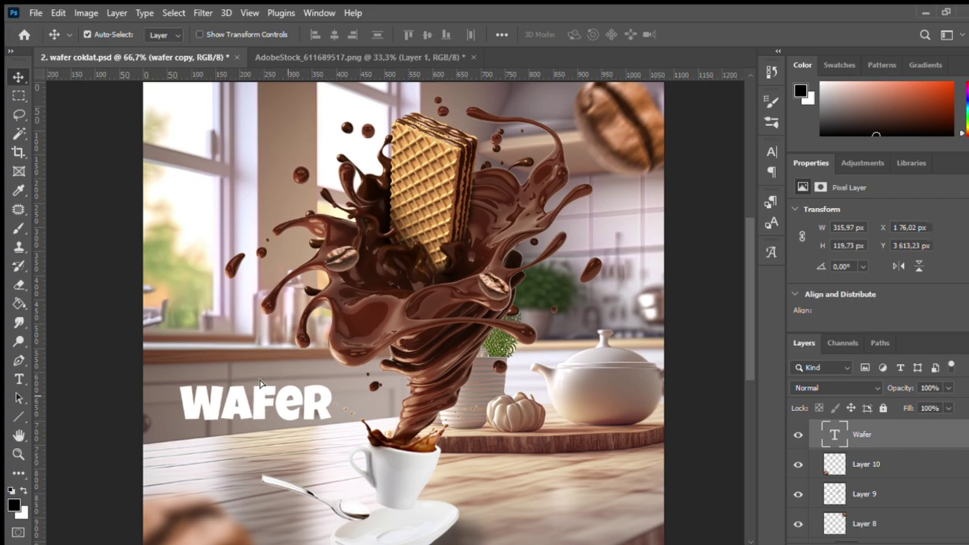
{"action": "scroll", "coordinate": [276, 401], "scroll_direction": "down", "scroll_amount": 1}
{"action": "mouse_move", "coordinate": [235, 385]}
{"action": "left_mouse_down"}
{"action": "mouse_move", "coordinate": [270, 350]}
{"action": "mouse_move", "coordinate": [273, 403]}
{"action": "left_mouse_up"}
- Add a placeholder text layer, then delete it and the leftover Lorem Ipsum layer
{"action": "key", "text": "t"}
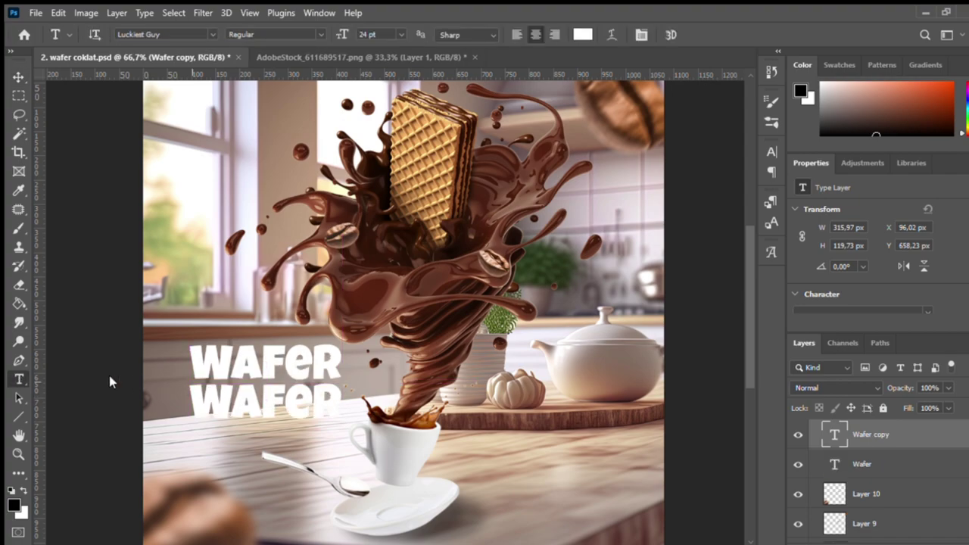
{"action": "left_click", "coordinate": [222, 397]}
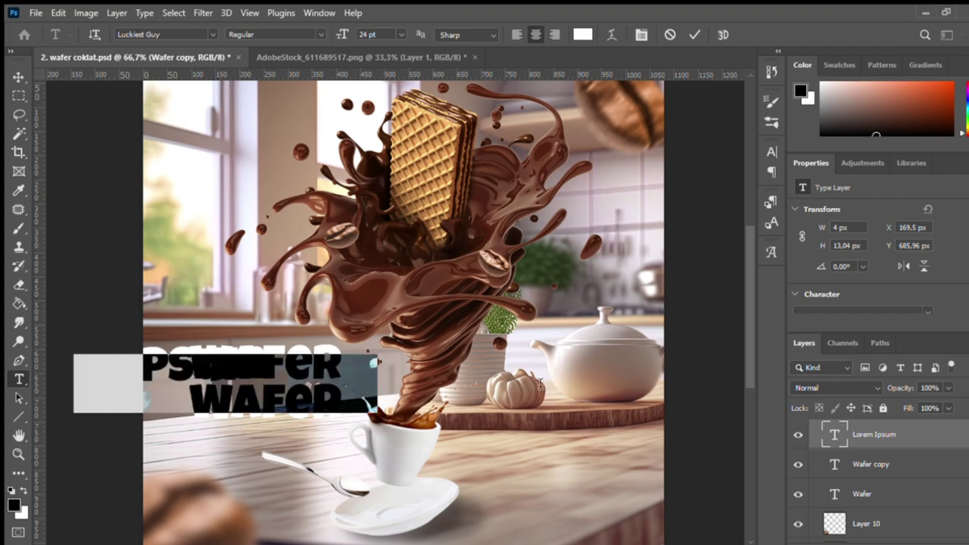
{"action": "left_click", "coordinate": [18, 76]}
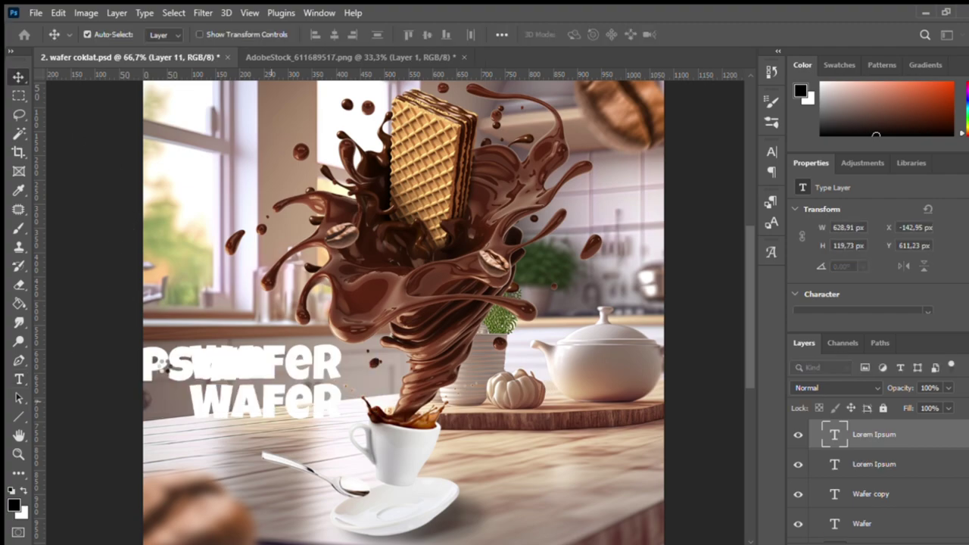
{"action": "left_click_drag", "start_coordinate": [161, 357], "coordinate": [165, 374]}
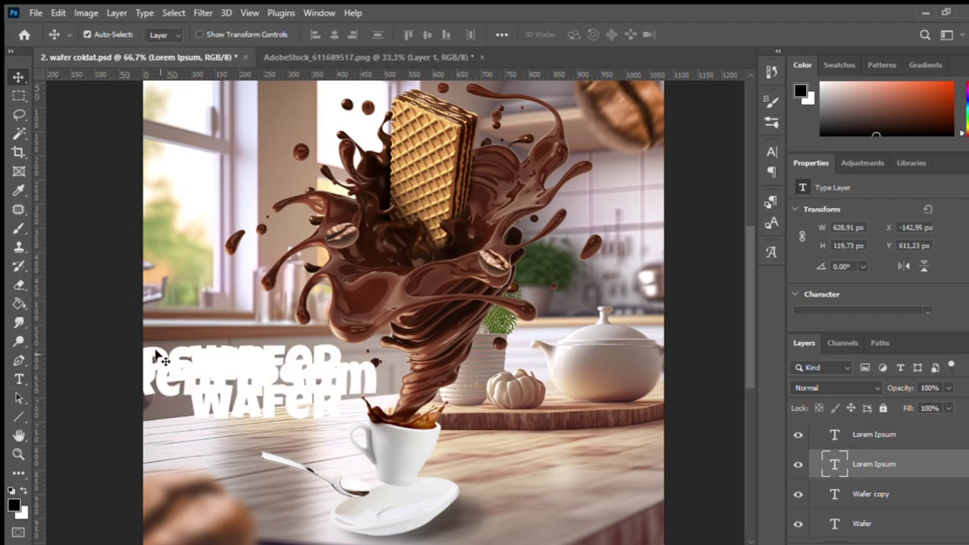
{"action": "key", "text": "Delete"}
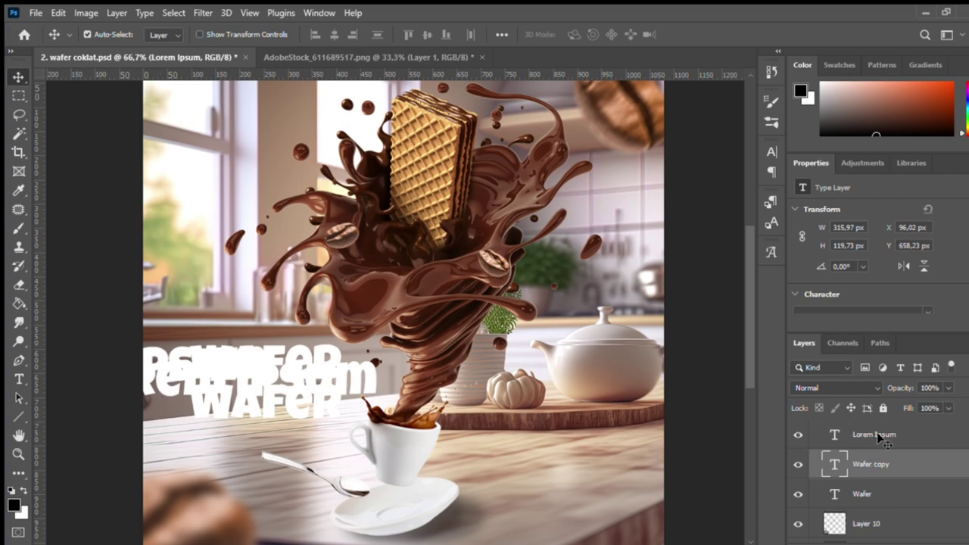
{"action": "left_click", "coordinate": [883, 437]}
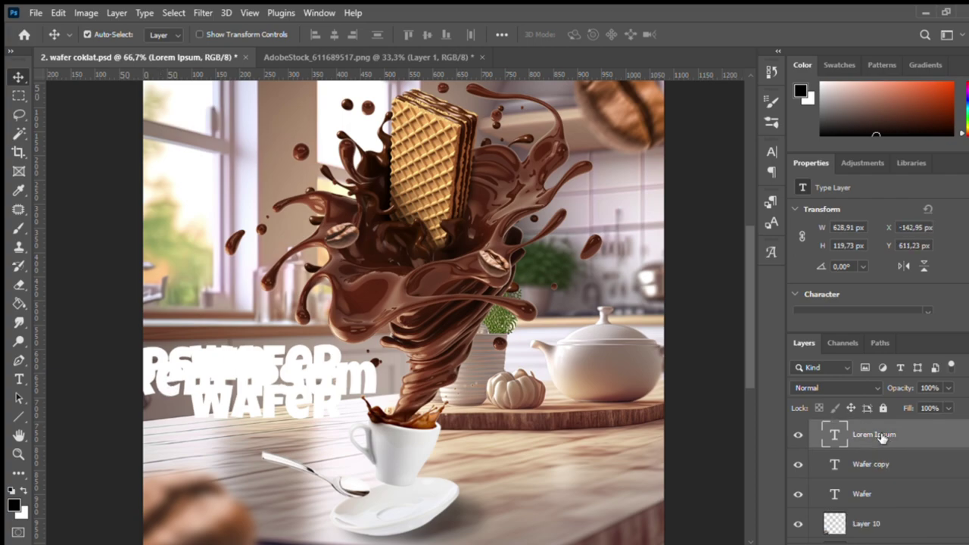
{"action": "key", "text": "Delete"}
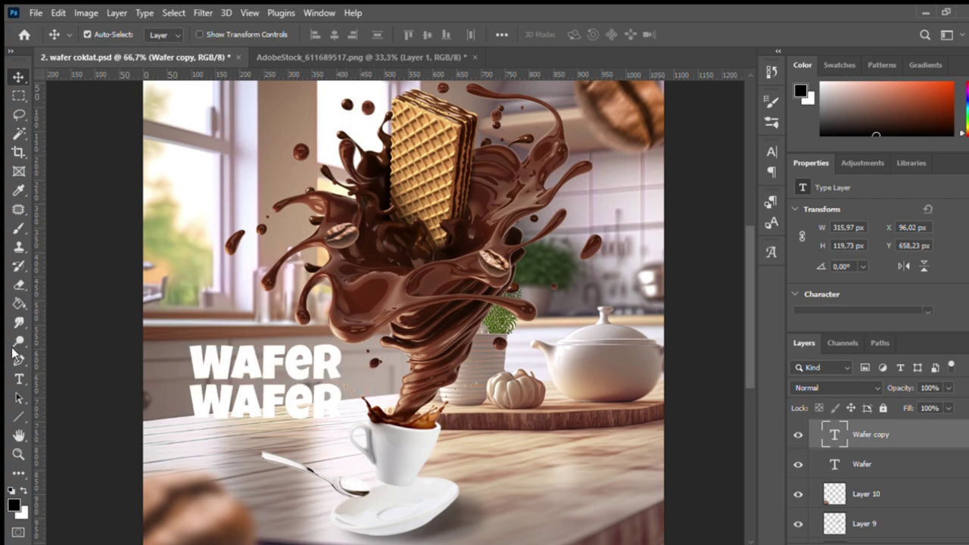
- Rewrite the lower WAFER line as CHOCO and scale it to about 65%
{"action": "key", "text": "t"}
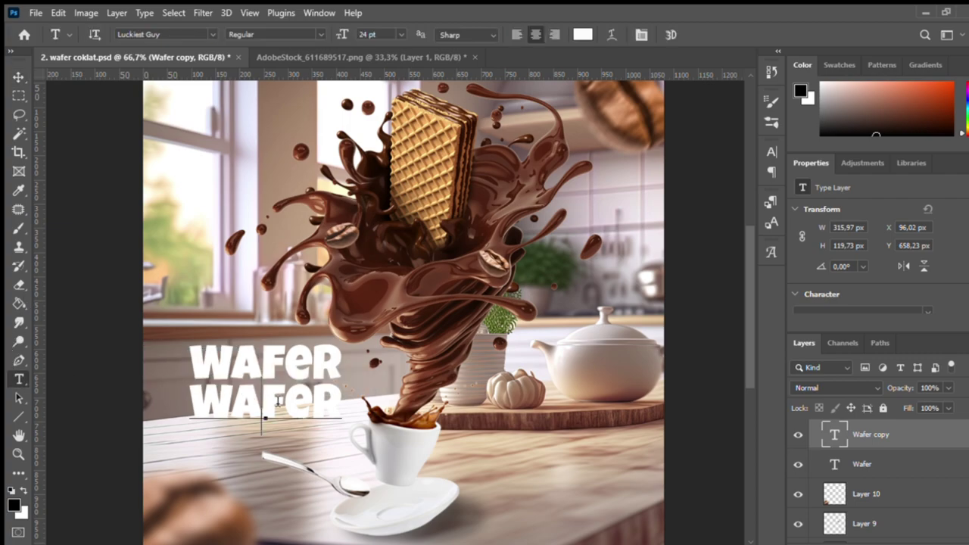
{"action": "left_click", "coordinate": [194, 399]}
{"action": "key", "text": "ctrl+a"}
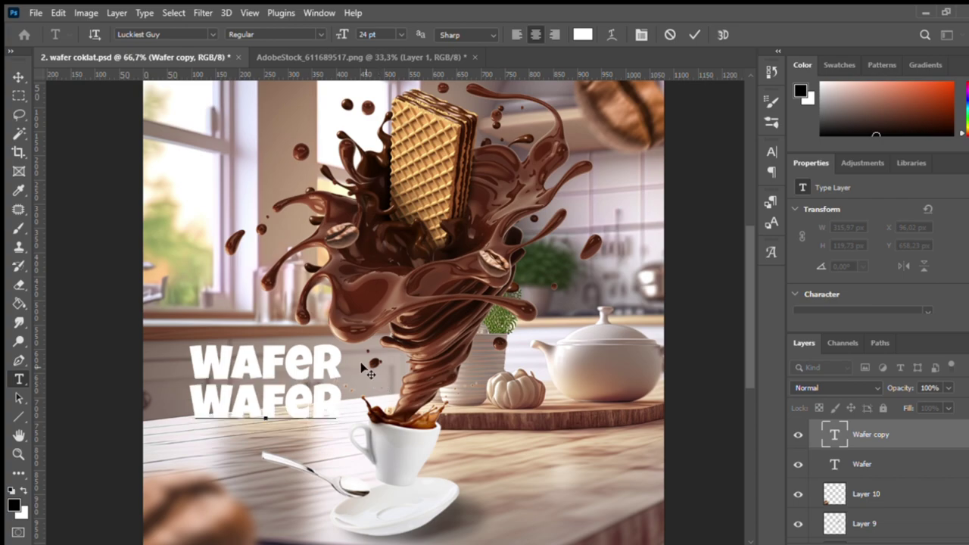
{"action": "type", "text": "CHOCO"}
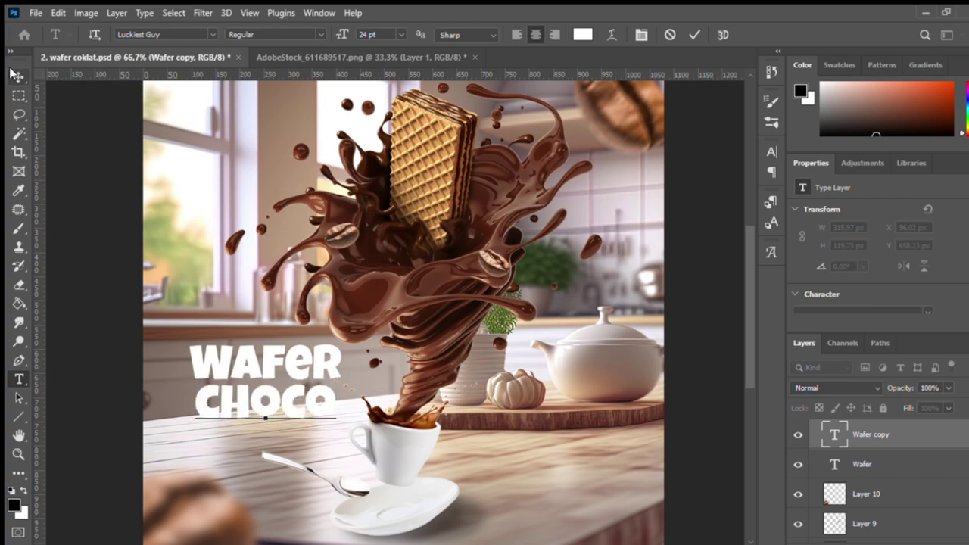
{"action": "left_click", "coordinate": [19, 76]}
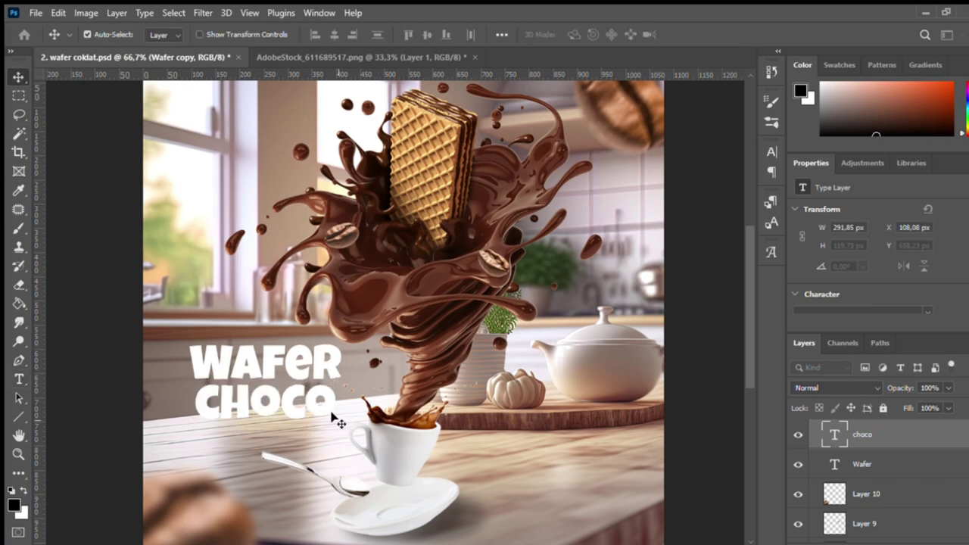
{"action": "key", "text": "ctrl+t"}
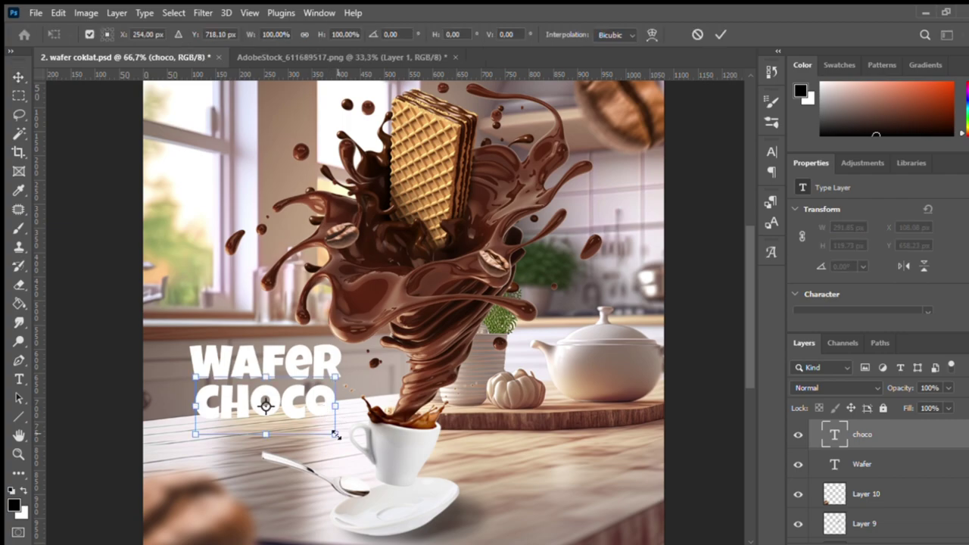
{"action": "left_click_drag", "start_coordinate": [333, 418], "coordinate": [288, 414]}
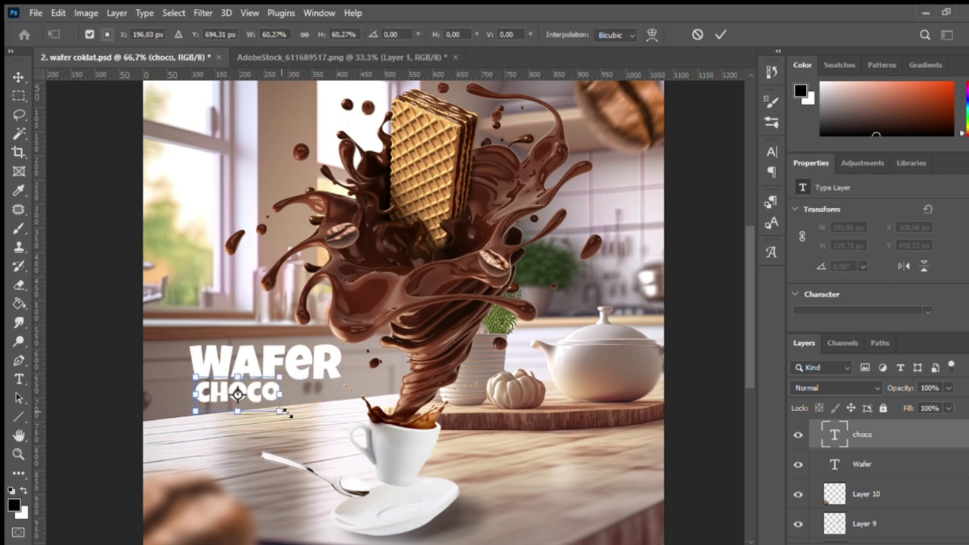
{"action": "key", "text": "Return"}
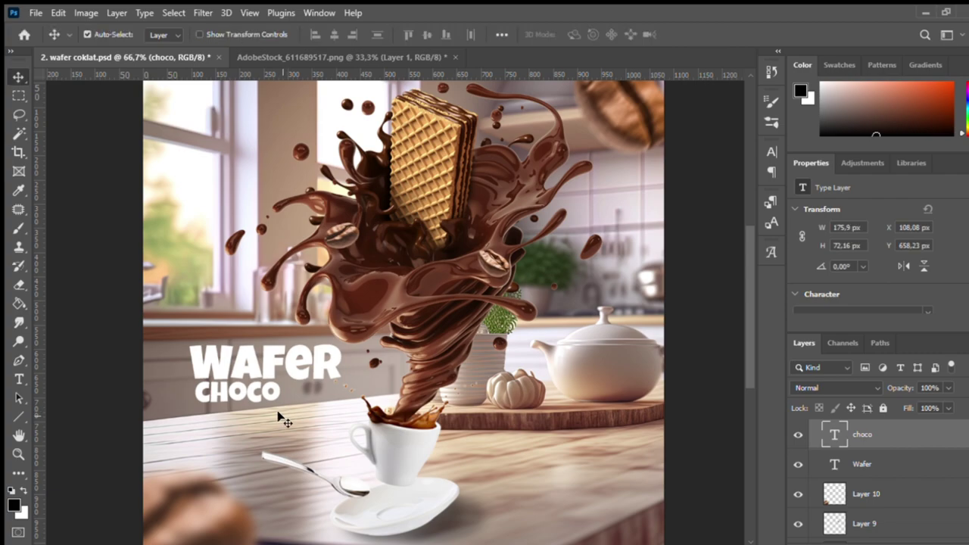
- Centre CHOCO under WAFER and move both title words slightly together
{"action": "left_click_drag", "start_coordinate": [276, 393], "coordinate": [306, 392]}
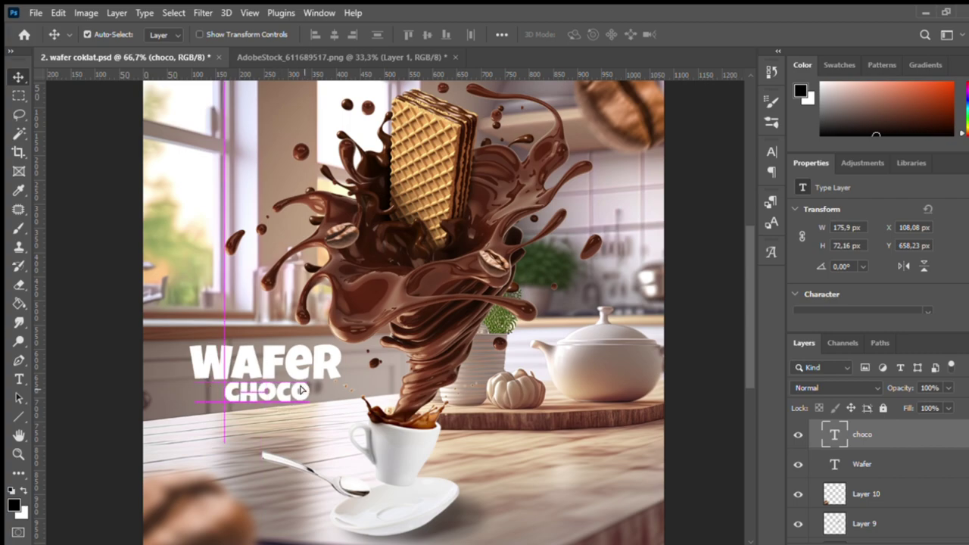
{"action": "left_click", "coordinate": [863, 464], "text": "ctrl"}
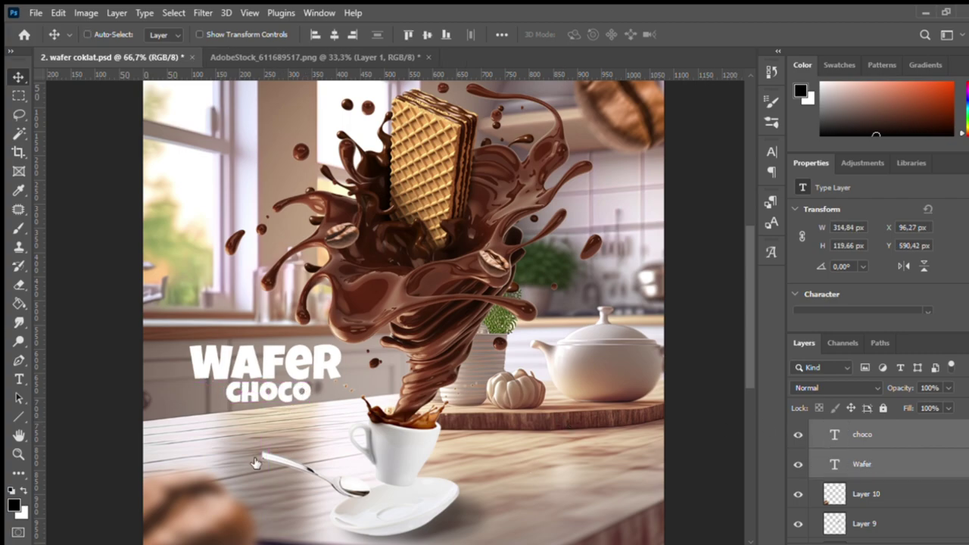
{"action": "key", "text": "ctrl+t"}
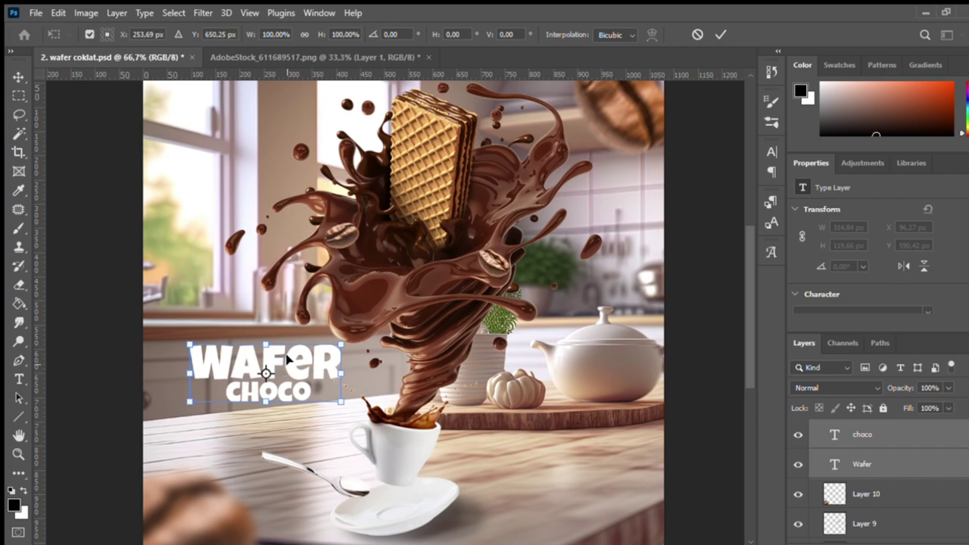
{"action": "mouse_move", "coordinate": [287, 359]}
{"action": "left_mouse_down"}
{"action": "mouse_move", "coordinate": [293, 369]}
{"action": "mouse_move", "coordinate": [294, 354]}
{"action": "left_mouse_up"}
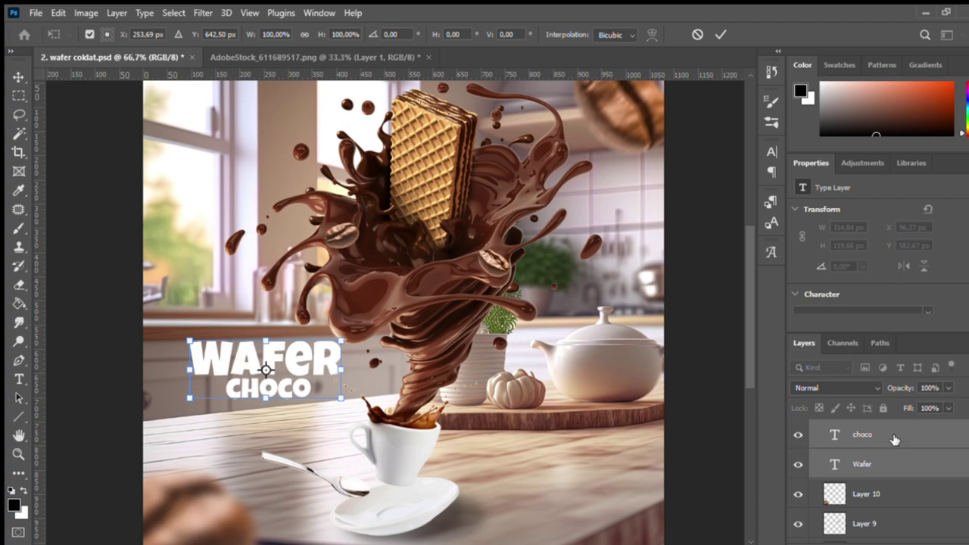
{"action": "key", "text": "Return"}
- Group the Wafer and choco text layers and name the group 'teks'
{"action": "left_click", "coordinate": [871, 493]}
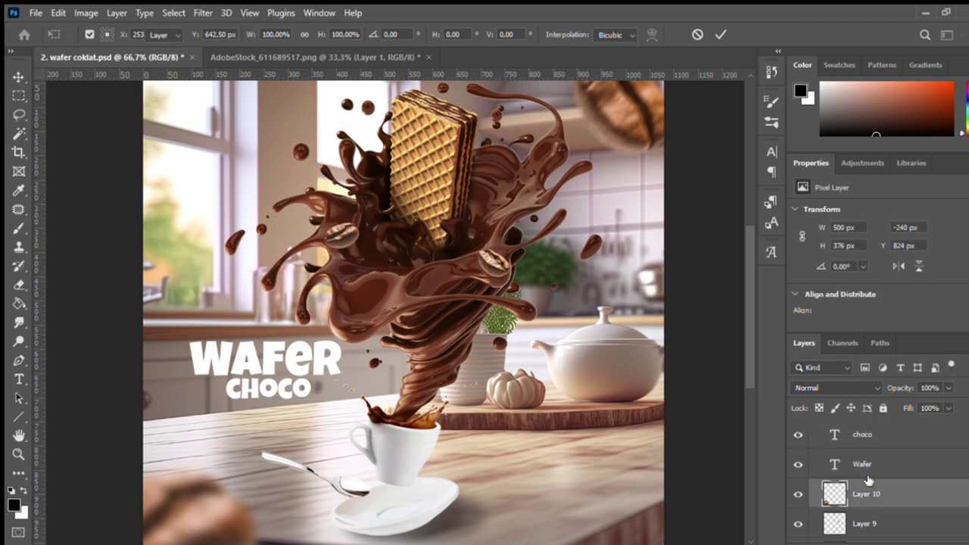
{"action": "key", "text": "alt+bracketright"}
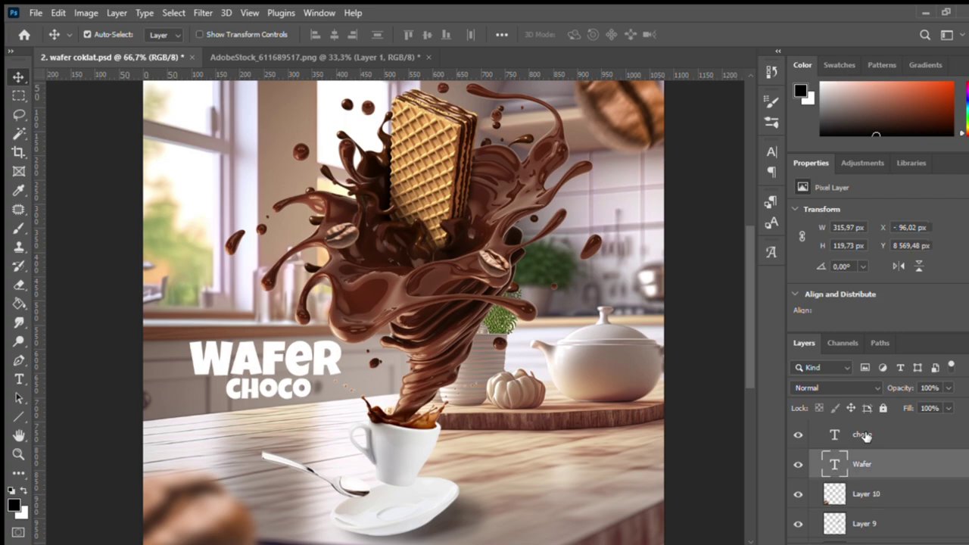
{"action": "key", "text": "alt+bracketright"}
{"action": "left_click", "coordinate": [865, 459]}
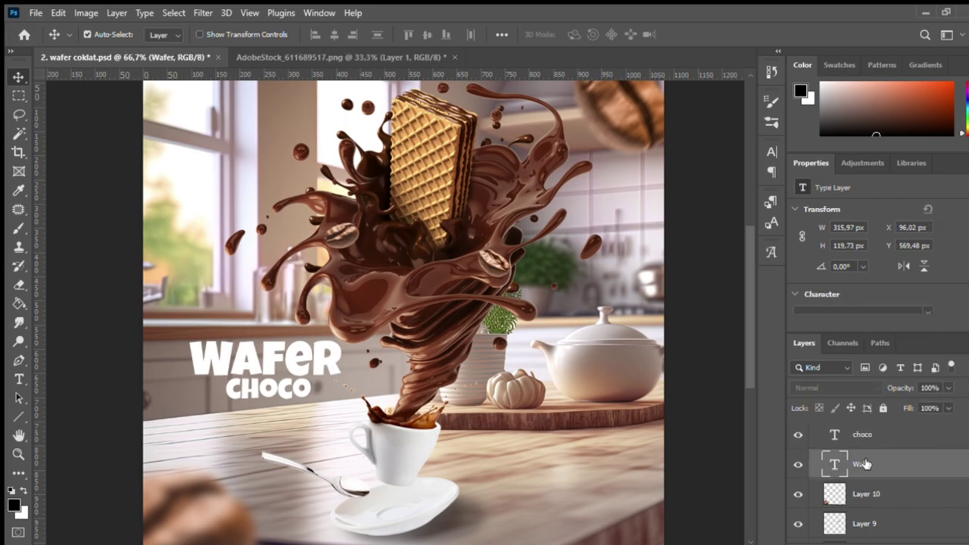
{"action": "left_click", "coordinate": [865, 436], "text": "ctrl"}
{"action": "key", "text": "ctrl+g"}
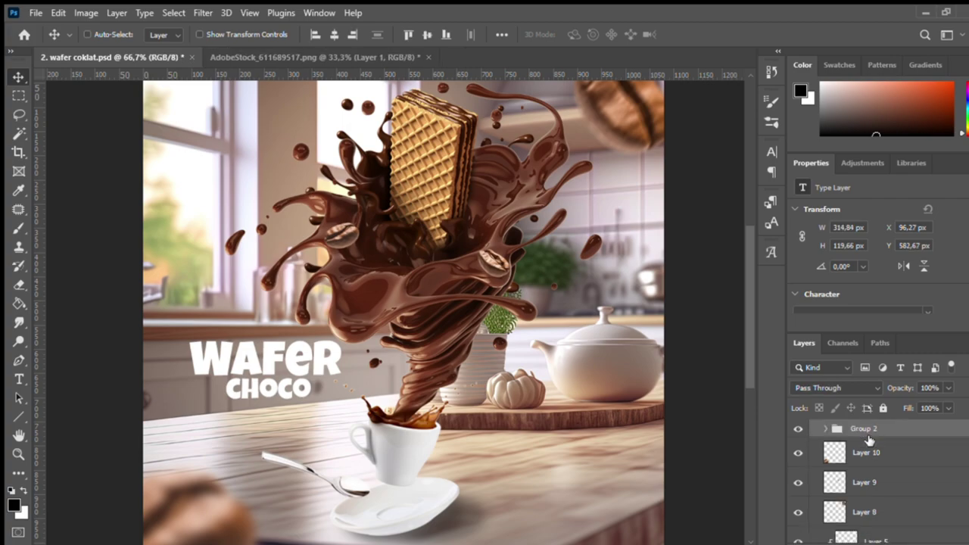
{"action": "double_click", "coordinate": [866, 428]}
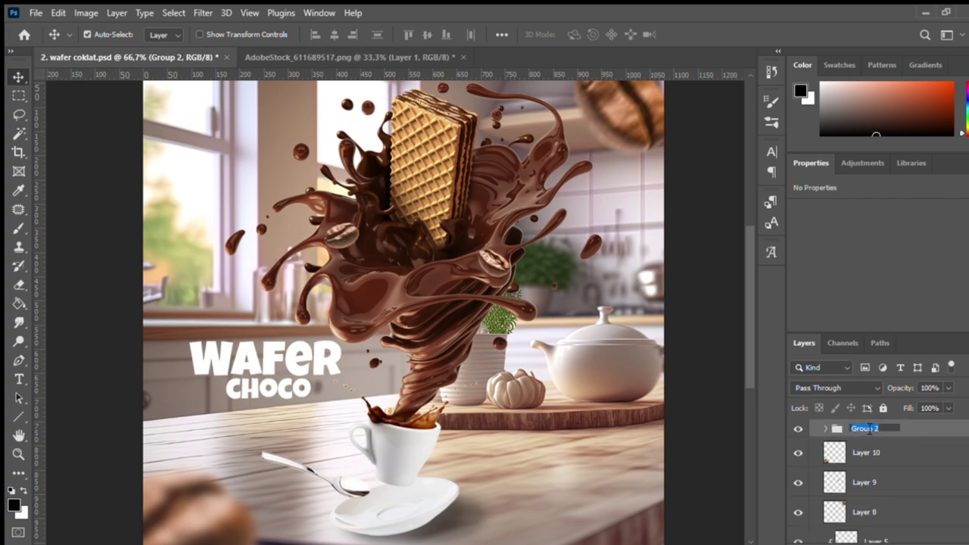
{"action": "type", "text": "teks"}
{"action": "key", "text": "Return"}
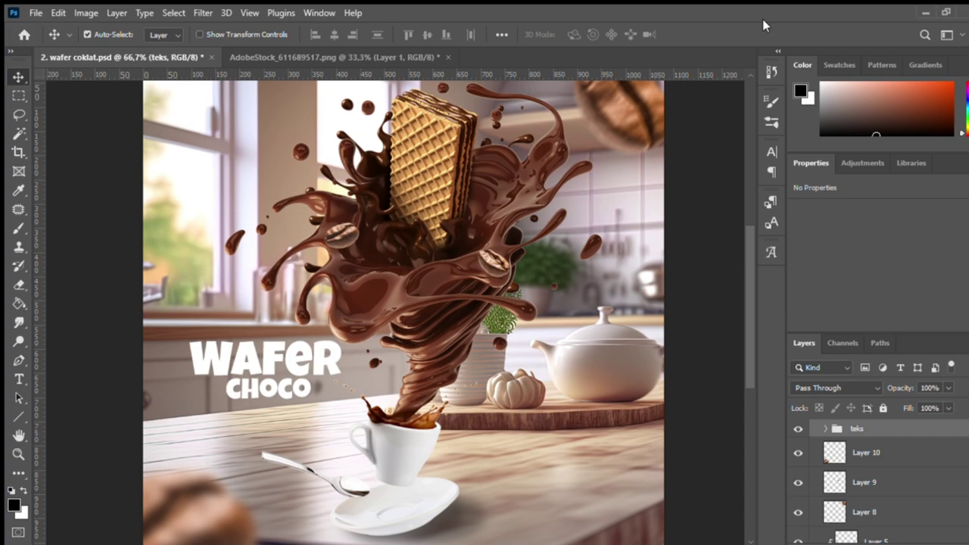
- Try a sampled dark brown on the teks title, then revert and keep only the Drop Shadow
{"action": "key", "text": "h"}
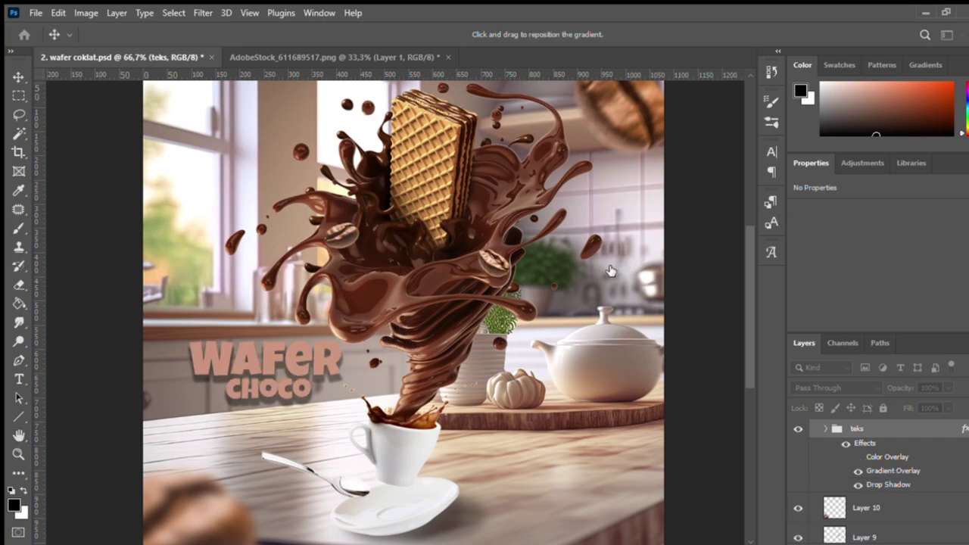
{"action": "key", "text": "i"}
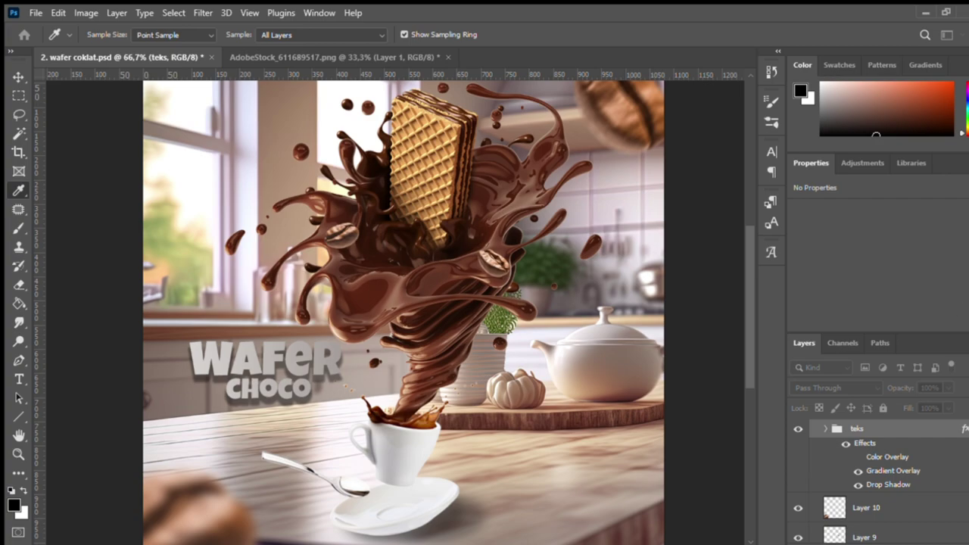
{"action": "left_click", "coordinate": [621, 425]}
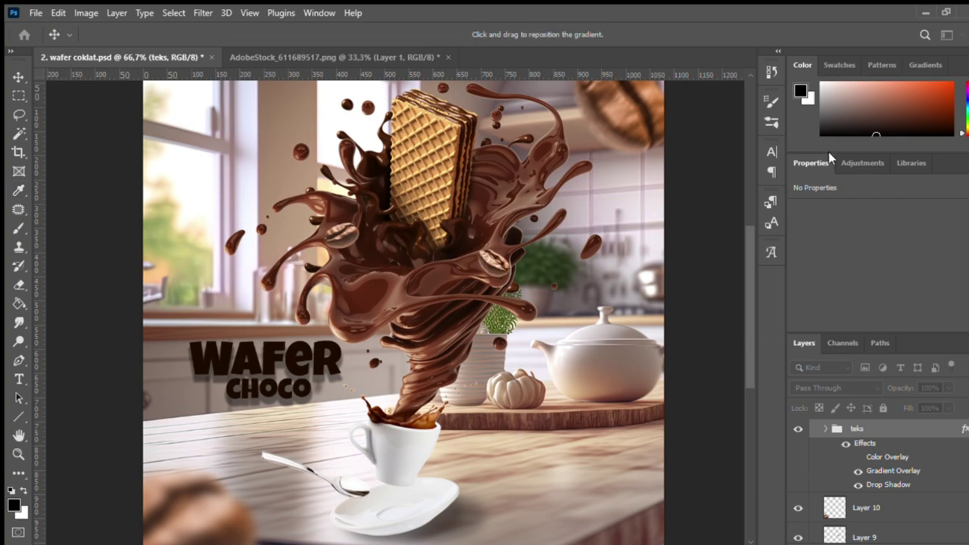
{"action": "key", "text": "ctrl+z"}
{"action": "key", "text": "i"}
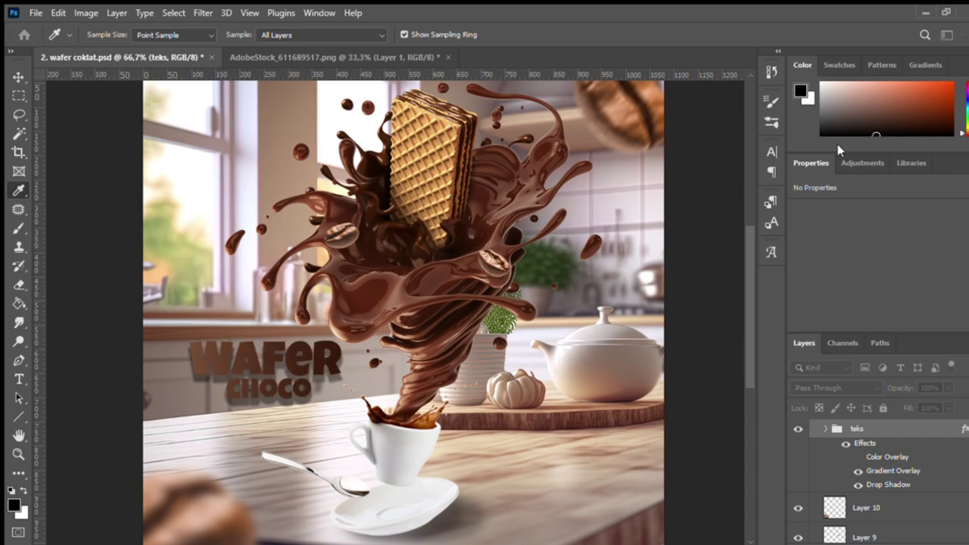
{"action": "left_click", "coordinate": [857, 471]}
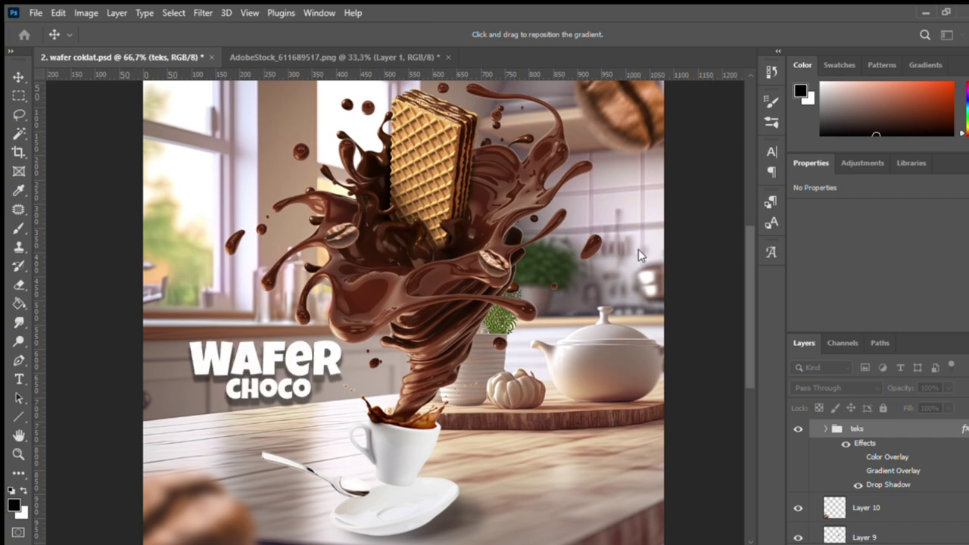
{"action": "key", "text": "Escape"}
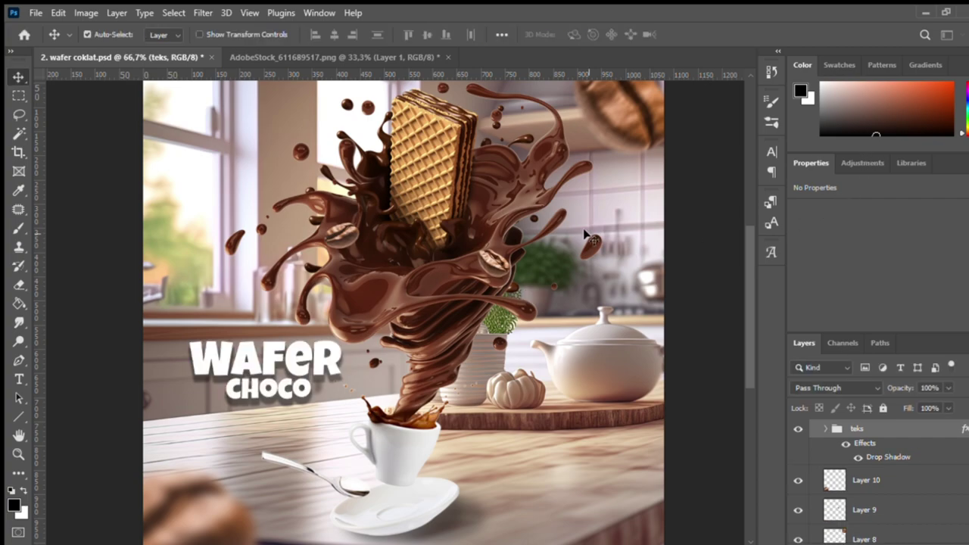
- Move and mirror an extra splash to the lower left, then delete that layer
{"action": "key", "text": "ctrl+minus"}
{"action": "key", "text": "ctrl+minus"}
{"action": "key", "text": "ctrl+minus"}
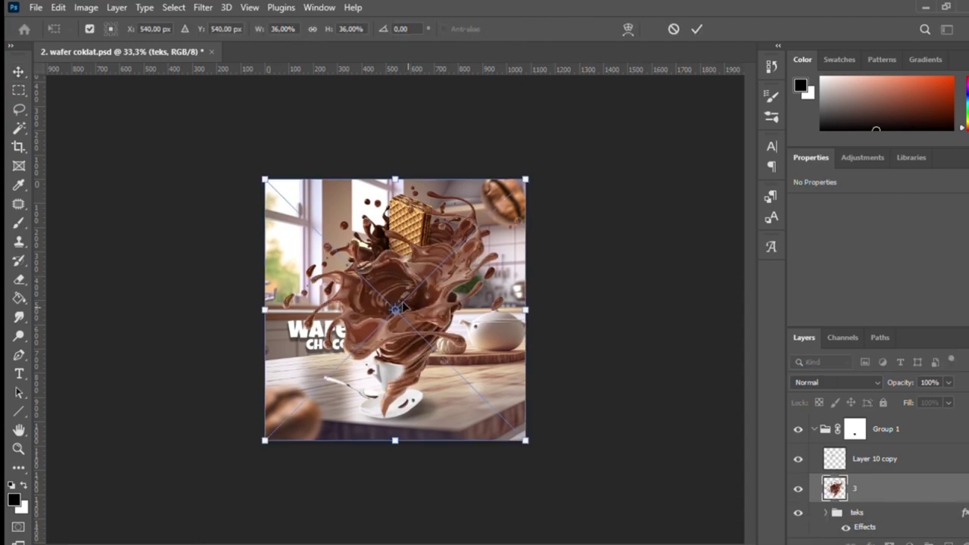
{"action": "left_click_drag", "start_coordinate": [420, 290], "coordinate": [528, 455]}
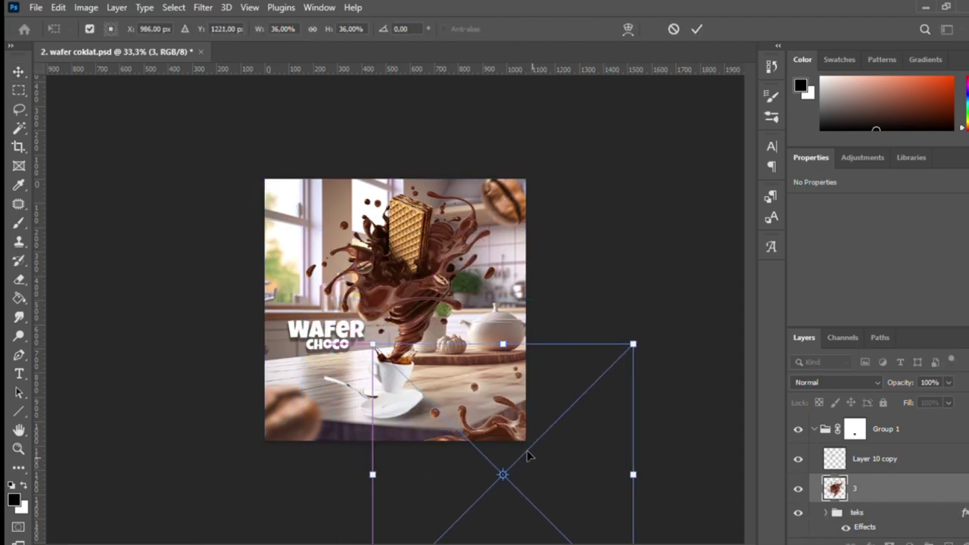
{"action": "mouse_move", "coordinate": [524, 400]}
{"action": "left_mouse_down"}
{"action": "mouse_move", "coordinate": [522, 428]}
{"action": "mouse_move", "coordinate": [308, 379]}
{"action": "mouse_move", "coordinate": [185, 382]}
{"action": "left_mouse_up"}
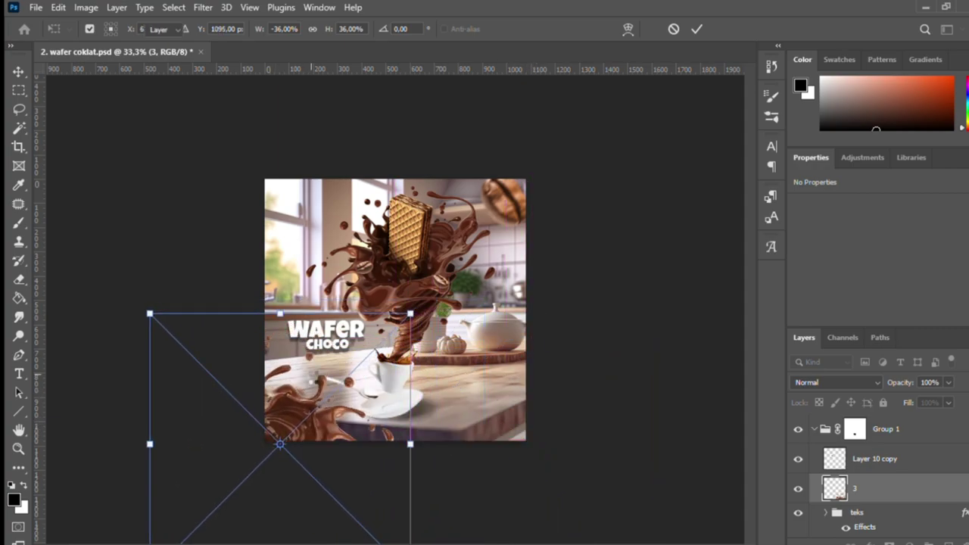
{"action": "key", "text": "Return"}
{"action": "key", "text": "Delete"}
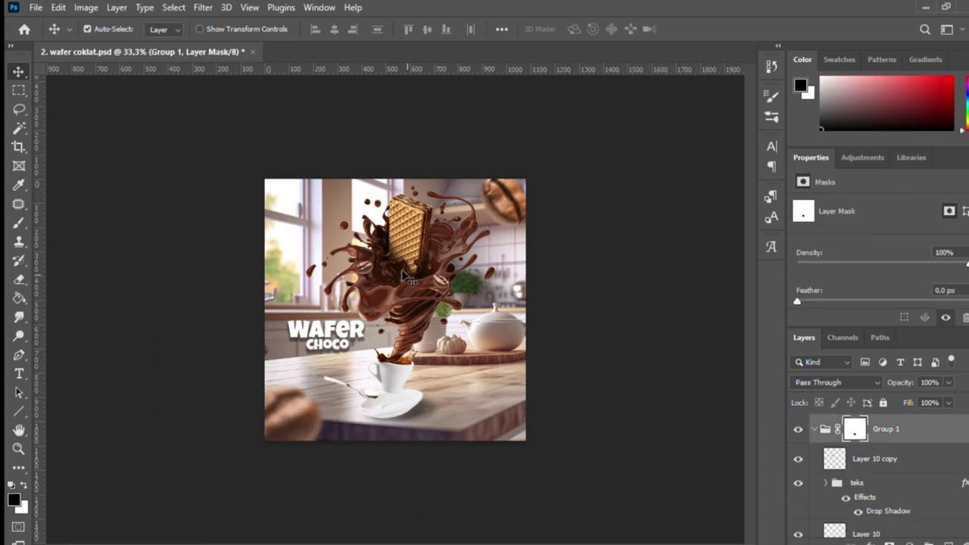
{"action": "key", "text": "ctrl+plus"}
{"action": "key", "text": "ctrl+plus"}
- Move Photo Filter 1 to the top, enable it as Warming Filter (85) at density 21
{"action": "key", "text": "ctrl+minus"}
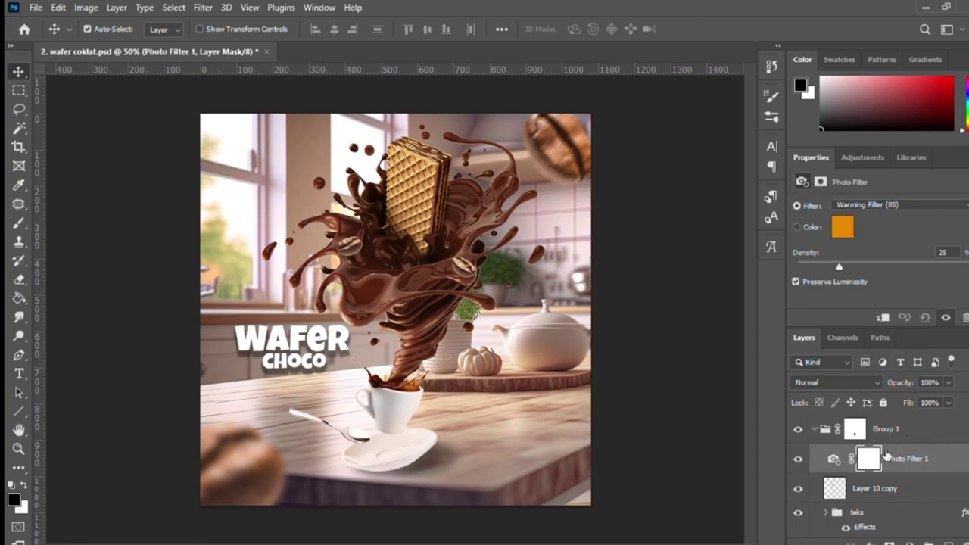
{"action": "left_click_drag", "start_coordinate": [902, 438], "coordinate": [902, 421]}
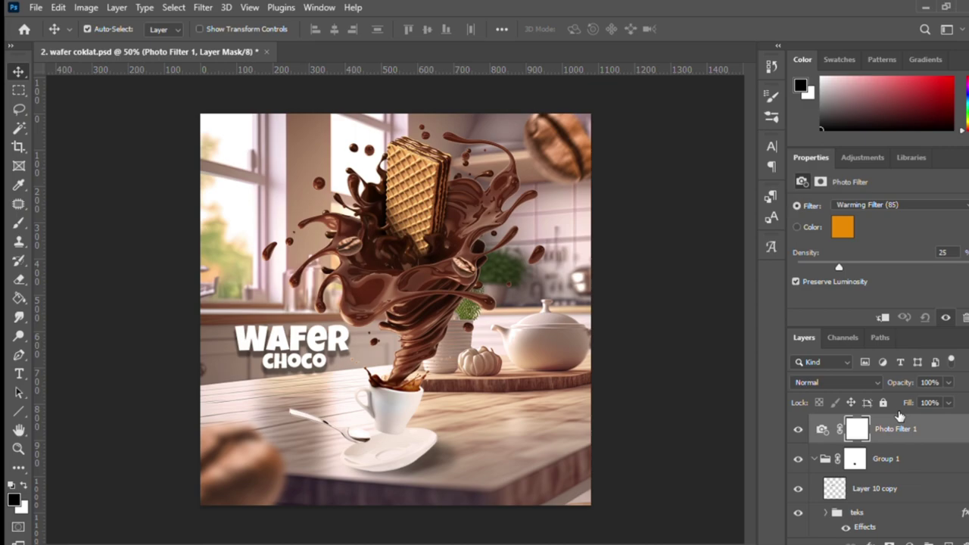
{"action": "left_click", "coordinate": [798, 429]}
{"action": "scroll", "coordinate": [939, 205], "scroll_direction": "down", "scroll_amount": 3}
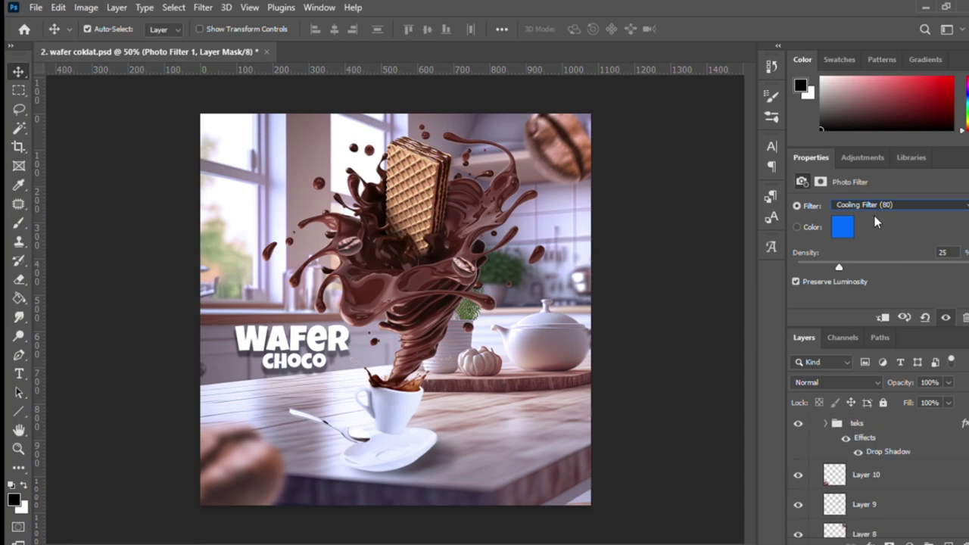
{"action": "scroll", "coordinate": [883, 203], "scroll_direction": "up", "scroll_amount": 3}
{"action": "left_click_drag", "start_coordinate": [833, 262], "coordinate": [831, 273]}
- Add a Hue/Saturation adjustment above the filter with Saturation raised to +24
{"action": "scroll", "coordinate": [820, 465], "scroll_direction": "up", "scroll_amount": 3}
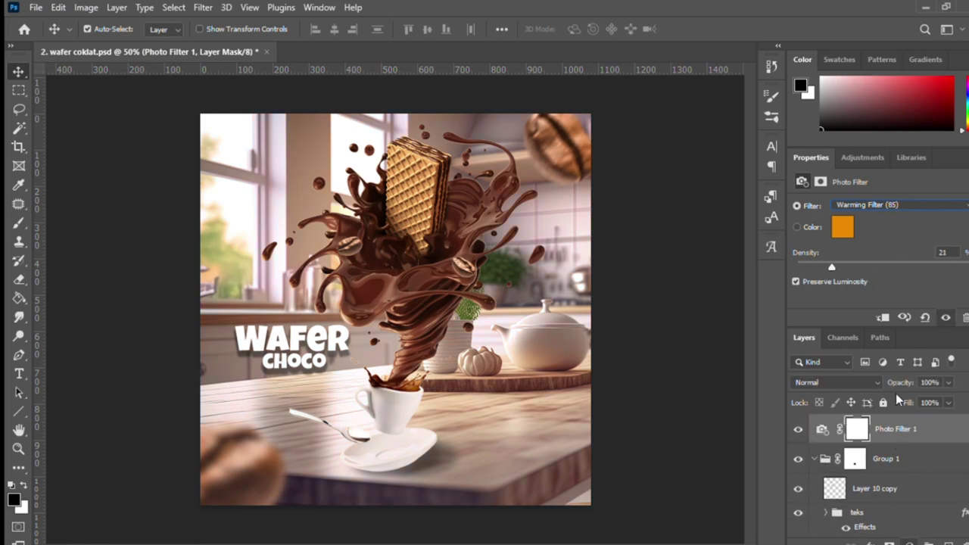
{"action": "key", "text": "ctrl+u"}
{"action": "left_click_drag", "start_coordinate": [878, 285], "coordinate": [890, 292]}
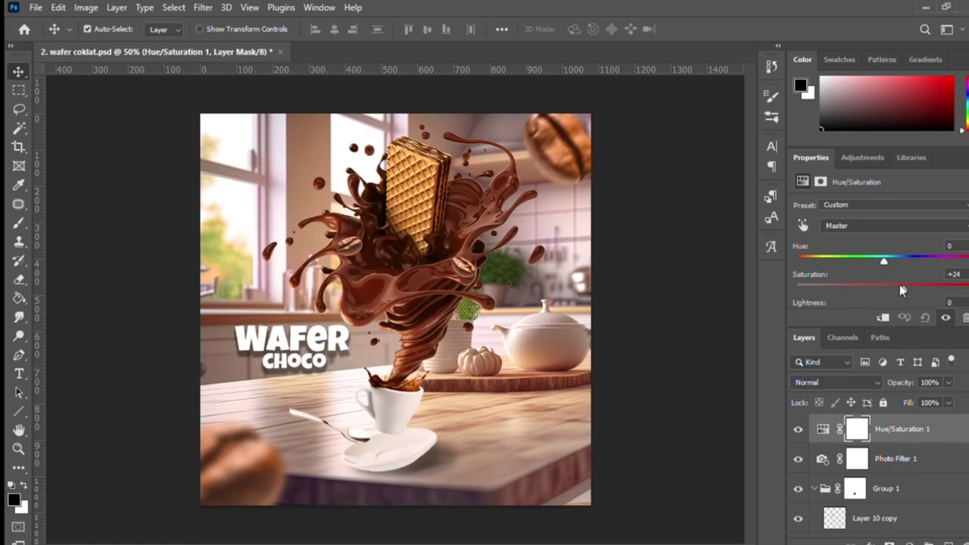